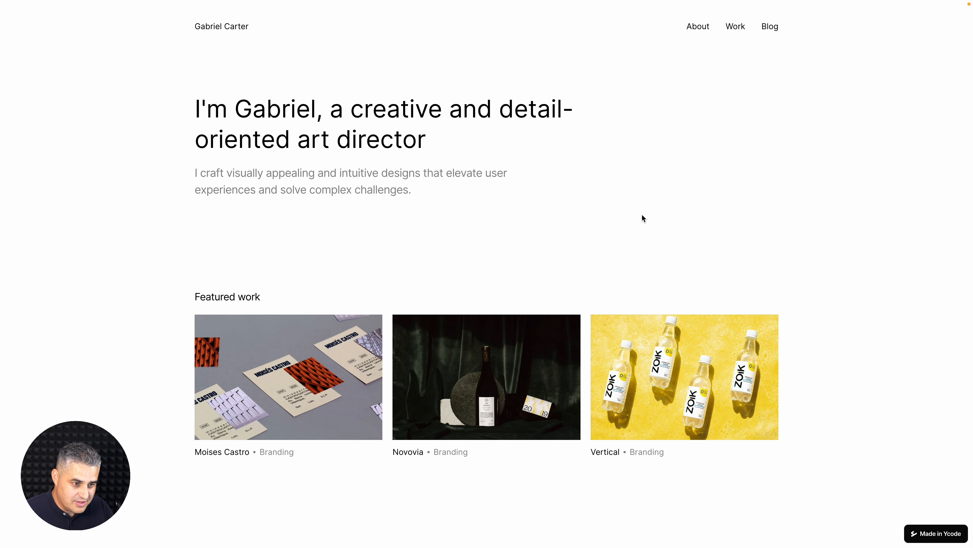
Look over the Simple portfolio template's homepage and Blog page, then close its preview.
{"action": "scroll", "coordinate": [641, 216], "scroll_direction": "down", "scroll_amount": 15}
{"action": "scroll", "coordinate": [642, 216], "scroll_direction": "up", "scroll_amount": 15}
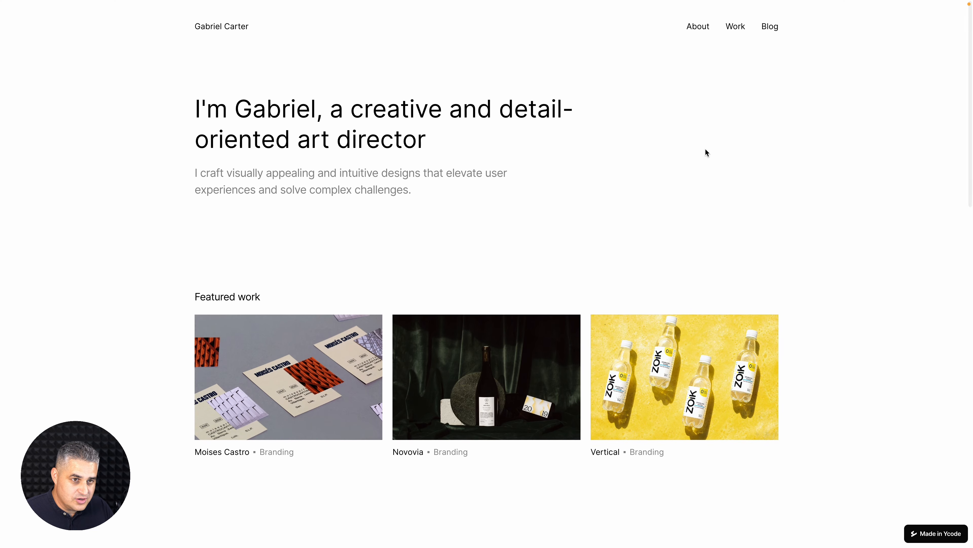
{"action": "left_click", "coordinate": [770, 27]}
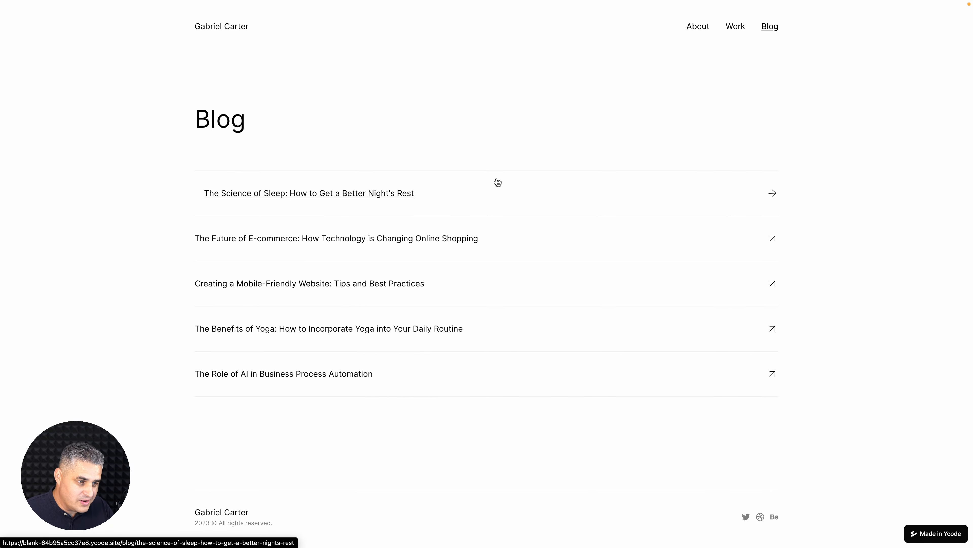
{"action": "key", "text": "super+w"}
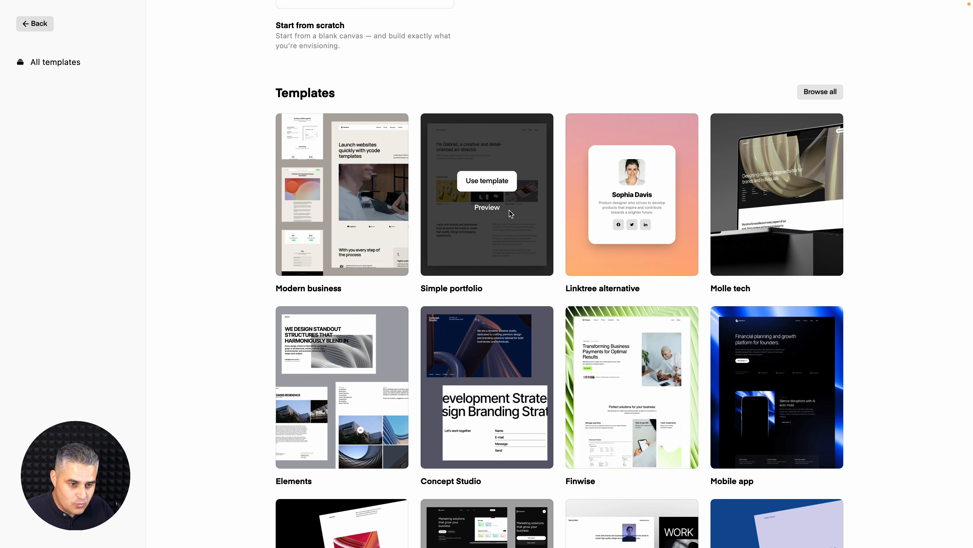
Preview the Finwise template, look through its Blog page, and close the preview.
{"action": "scroll", "coordinate": [613, 287], "scroll_direction": "down", "scroll_amount": 4}
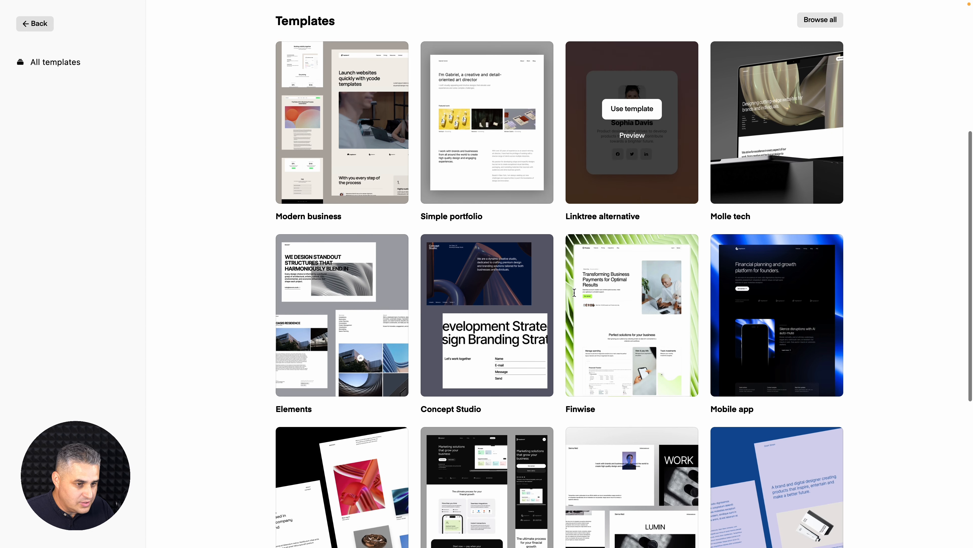
{"action": "left_click", "coordinate": [628, 330]}
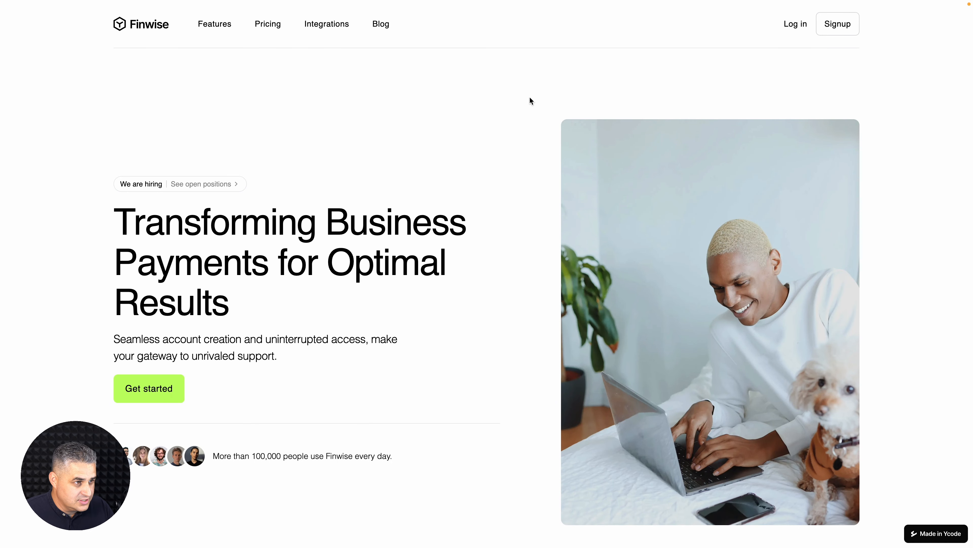
{"action": "left_click", "coordinate": [388, 28]}
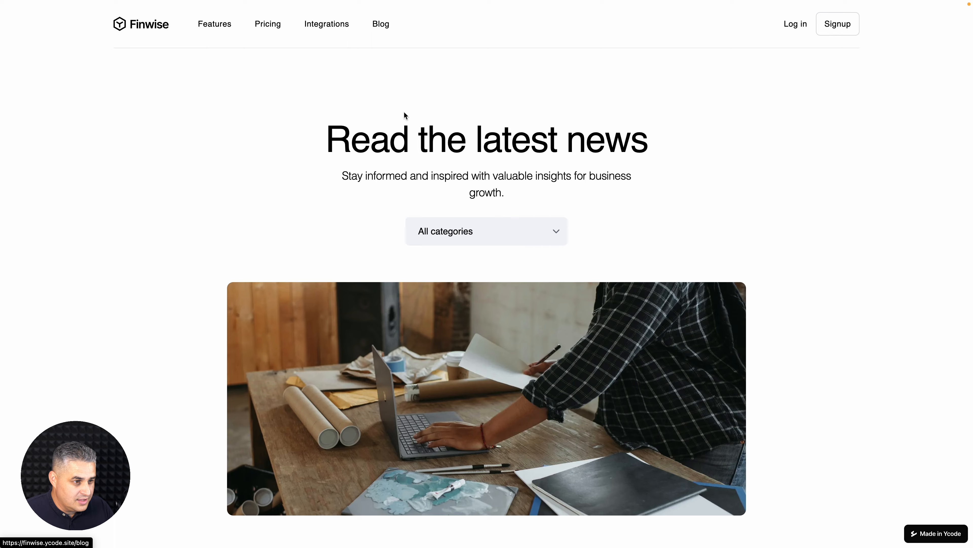
{"action": "scroll", "coordinate": [861, 337], "scroll_direction": "down", "scroll_amount": 3}
{"action": "scroll", "coordinate": [860, 337], "scroll_direction": "down", "scroll_amount": 20}
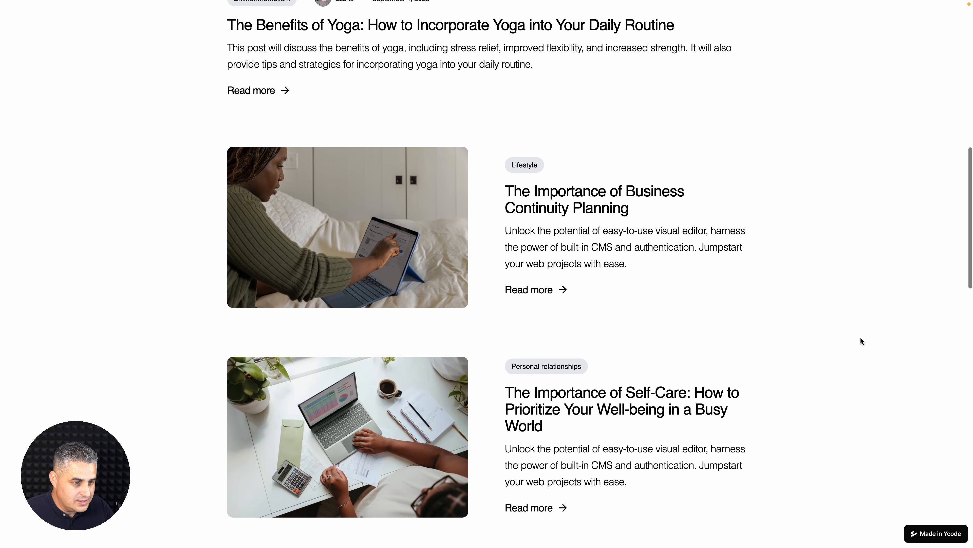
{"action": "scroll", "coordinate": [861, 337], "scroll_direction": "up", "scroll_amount": 20}
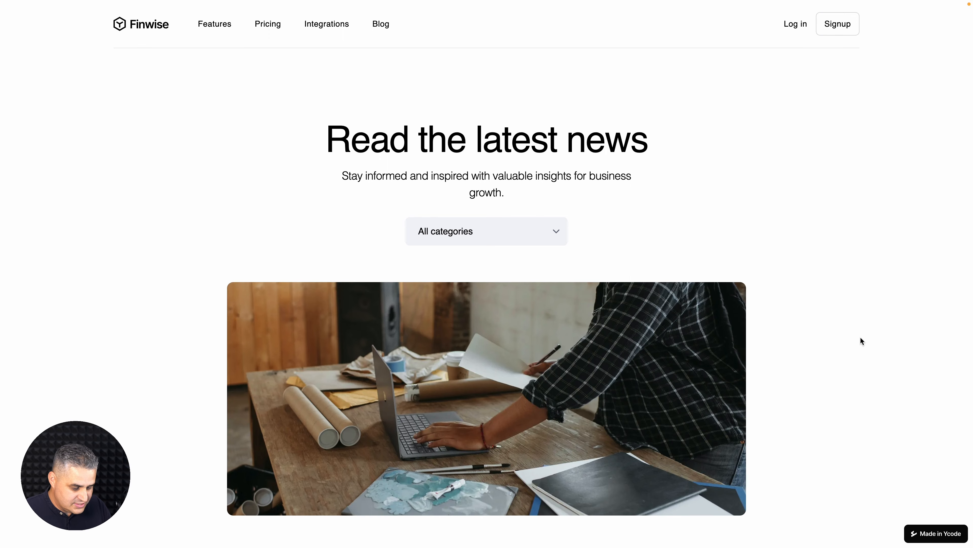
{"action": "key", "text": "super+w"}
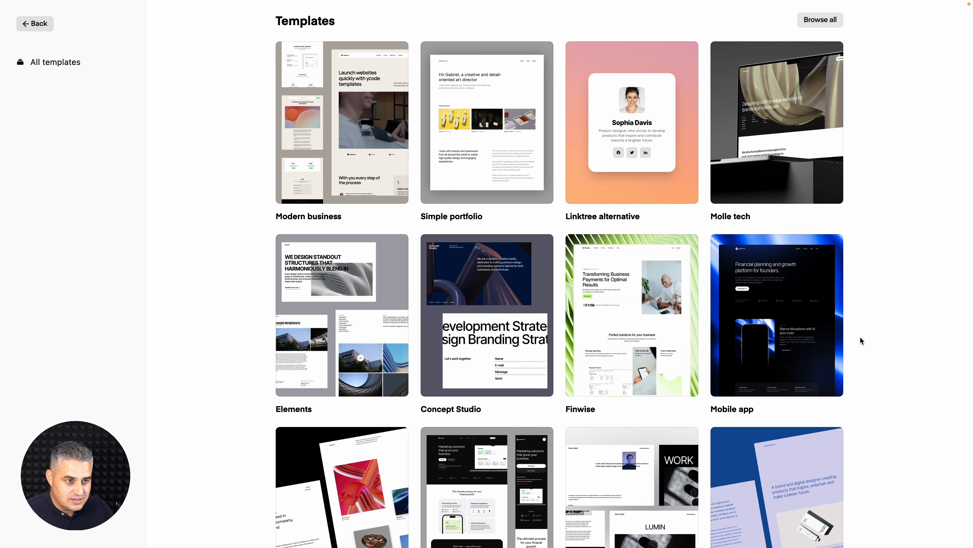
Create a new project named "Project" from the Simple portfolio template.
{"action": "mouse_move", "coordinate": [492, 142]}
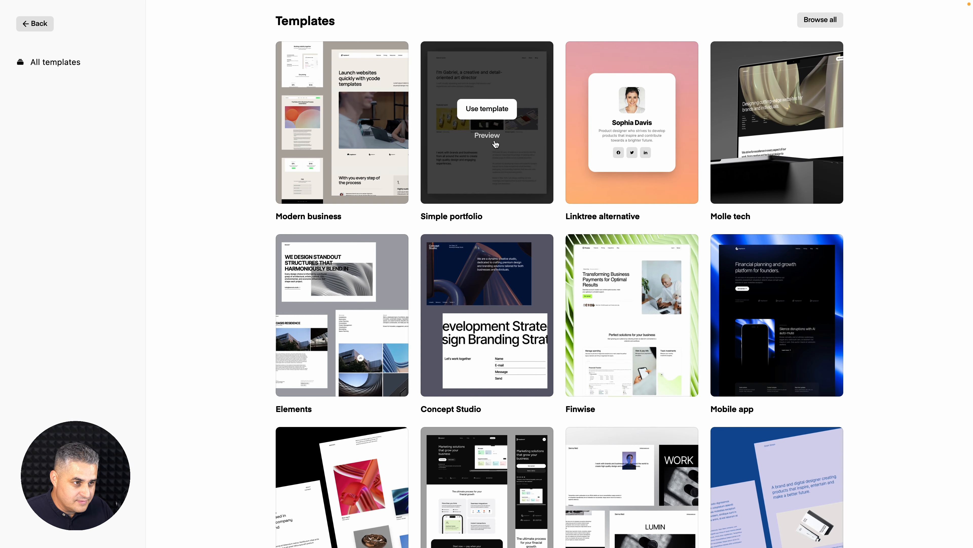
{"action": "left_click", "coordinate": [485, 109]}
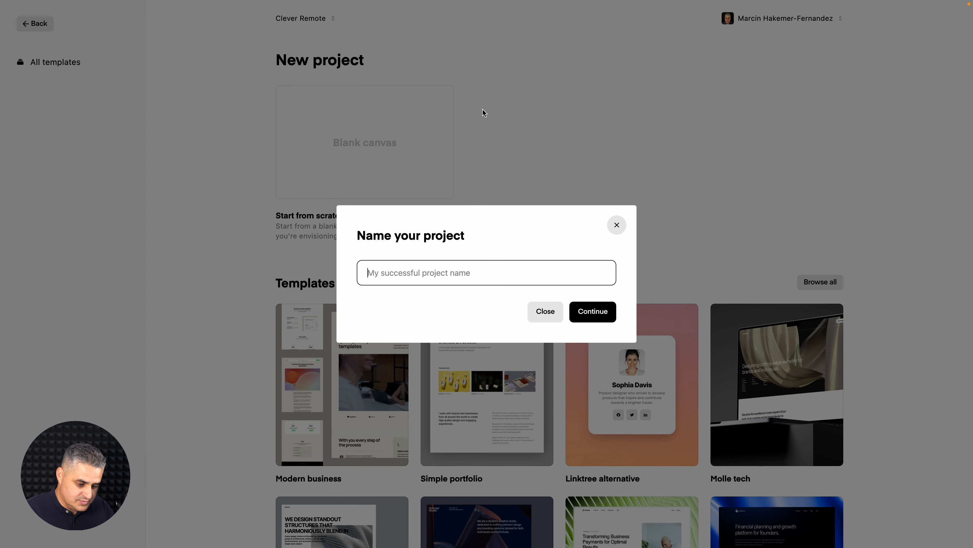
{"action": "type", "text": "Project"}
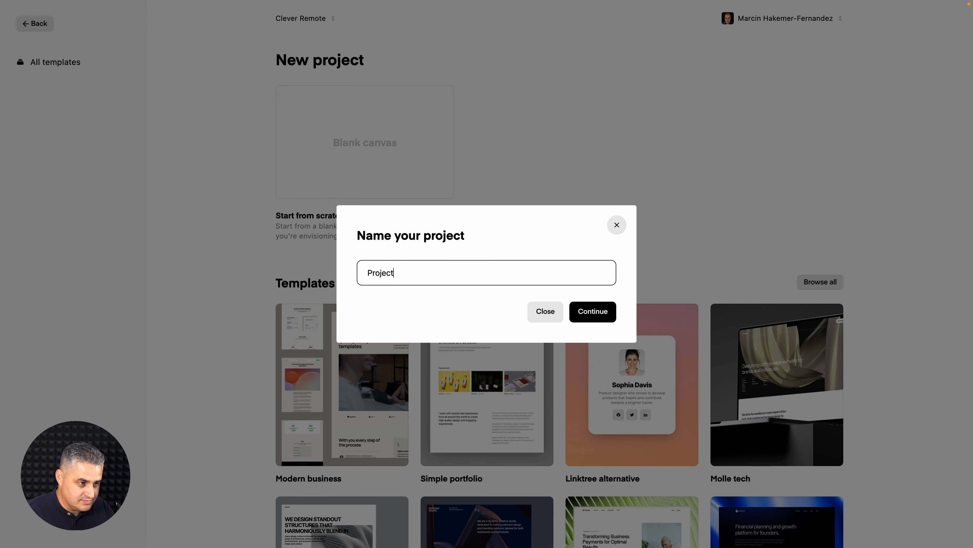
{"action": "left_click", "coordinate": [585, 310]}
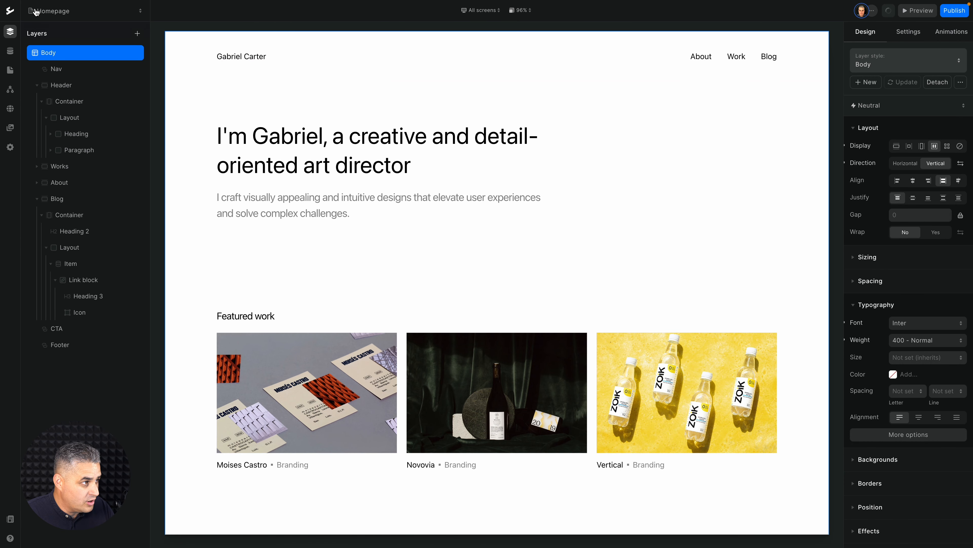
Leave the portfolio project's editor and return to the projects overview.
{"action": "left_click", "coordinate": [11, 10]}
{"action": "right_click", "coordinate": [16, 14]}
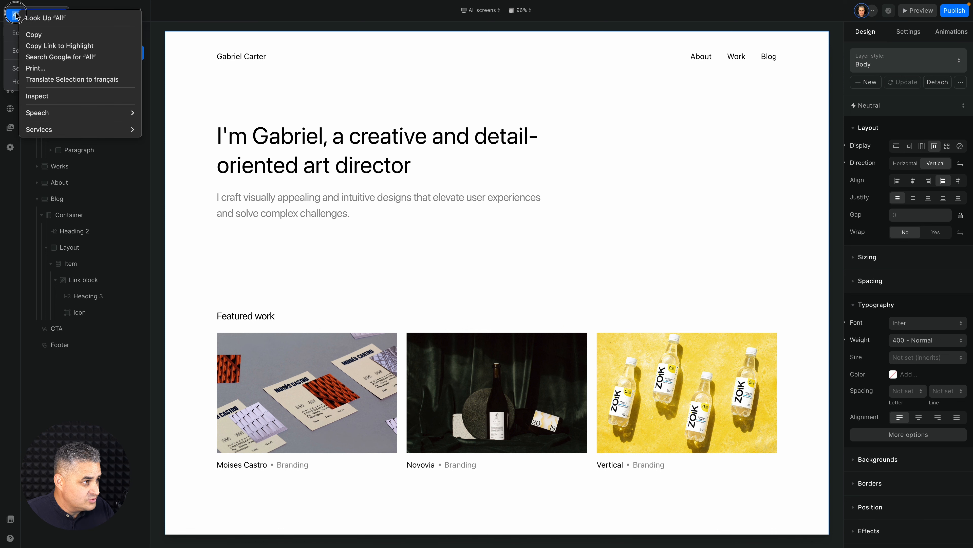
{"action": "left_click", "coordinate": [15, 14]}
{"action": "left_click", "coordinate": [23, 16]}
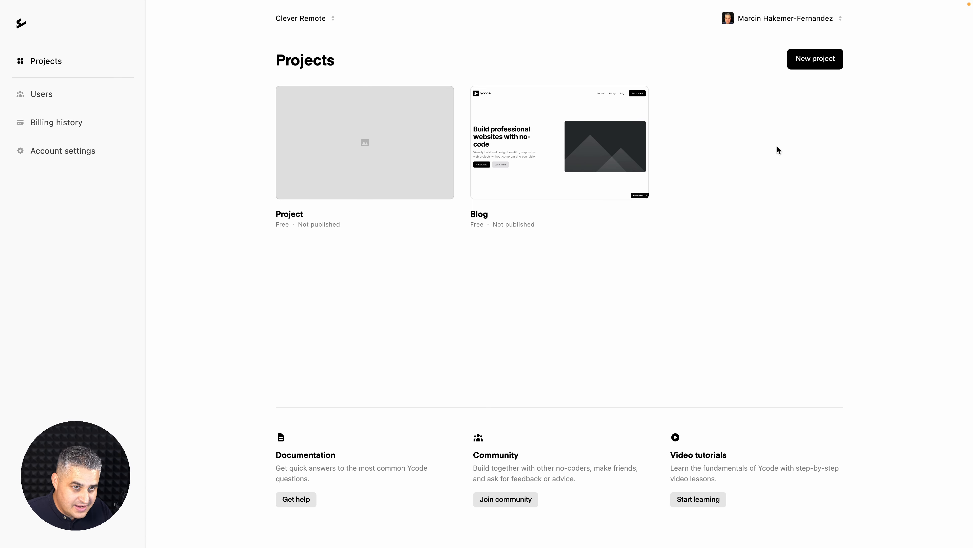
Create another new project named "Resources" from the Finwise template.
{"action": "left_click", "coordinate": [824, 59]}
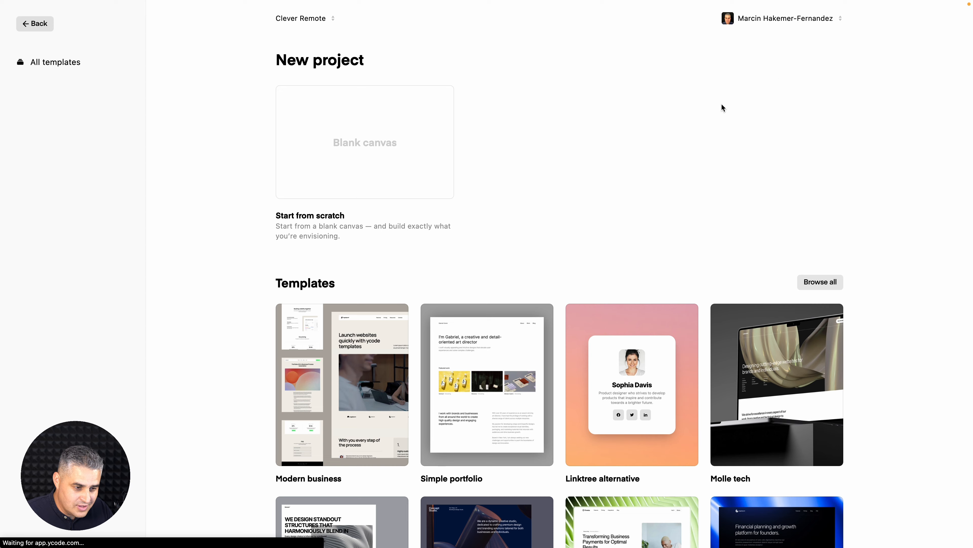
{"action": "scroll", "coordinate": [722, 107], "scroll_direction": "down", "scroll_amount": 5}
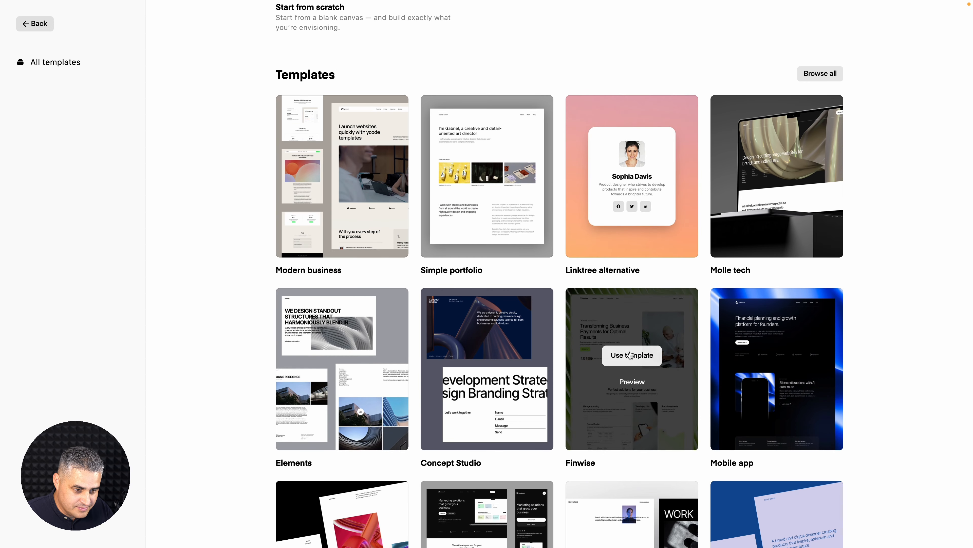
{"action": "left_click", "coordinate": [630, 354]}
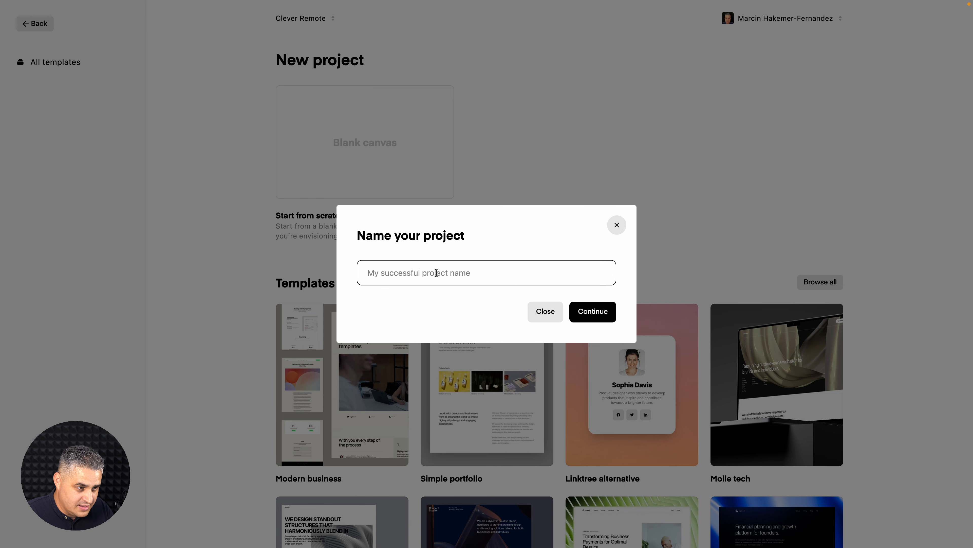
{"action": "type", "text": "reser"}
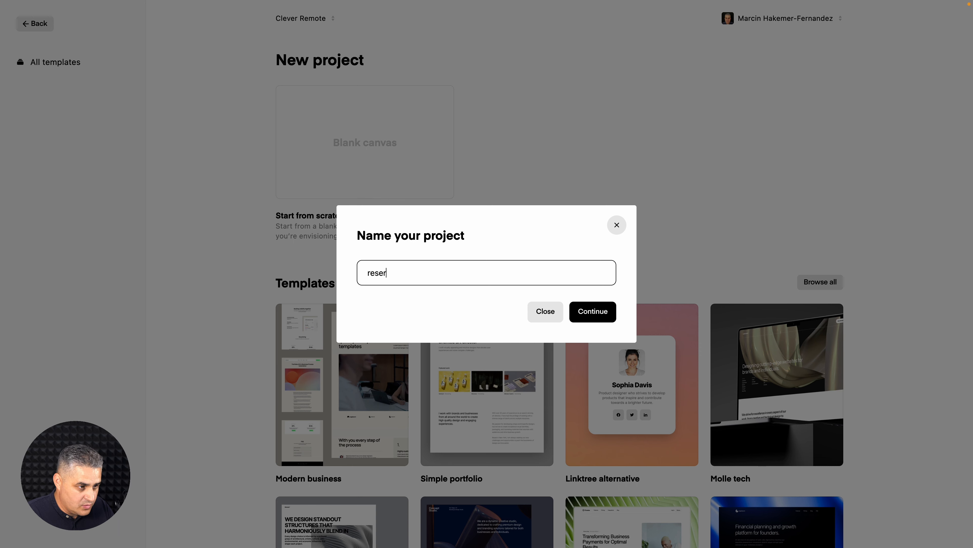
{"action": "type", "text": "ve"}
{"action": "key", "text": "BackSpace"}
{"action": "key", "text": "super+a"}
{"action": "type", "text": "Res"}
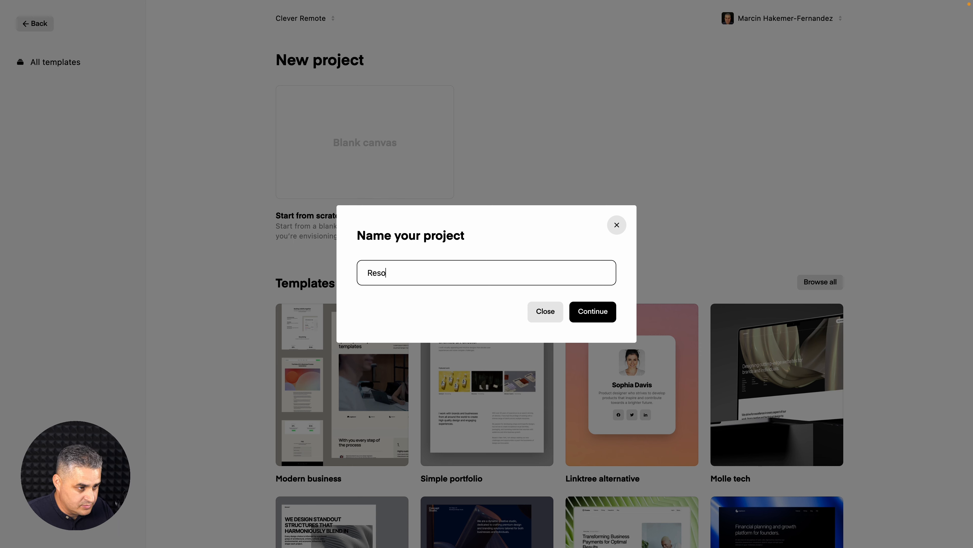
{"action": "type", "text": "ources"}
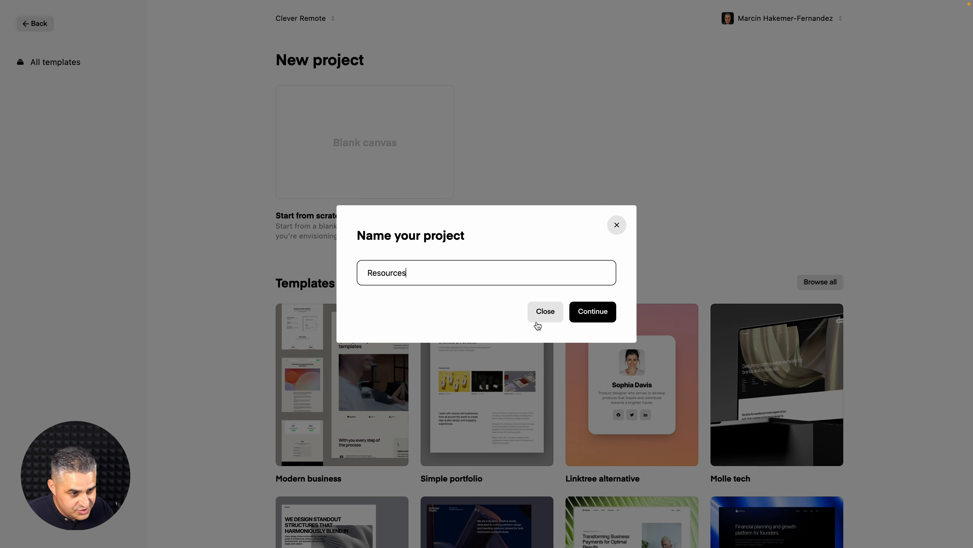
{"action": "left_click", "coordinate": [583, 312]}
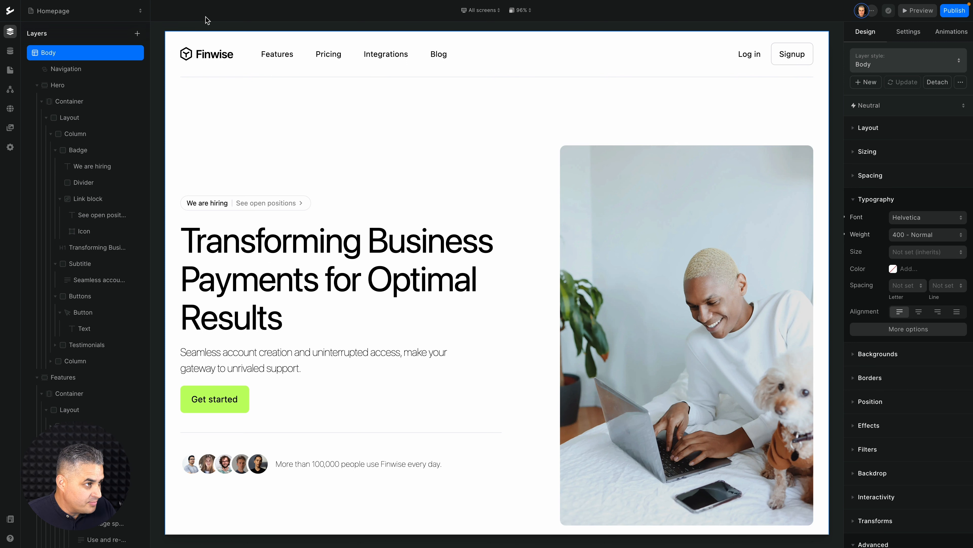
Open the All page inside the Blog folder of the Resources project and look it over.
{"action": "left_click", "coordinate": [118, 19]}
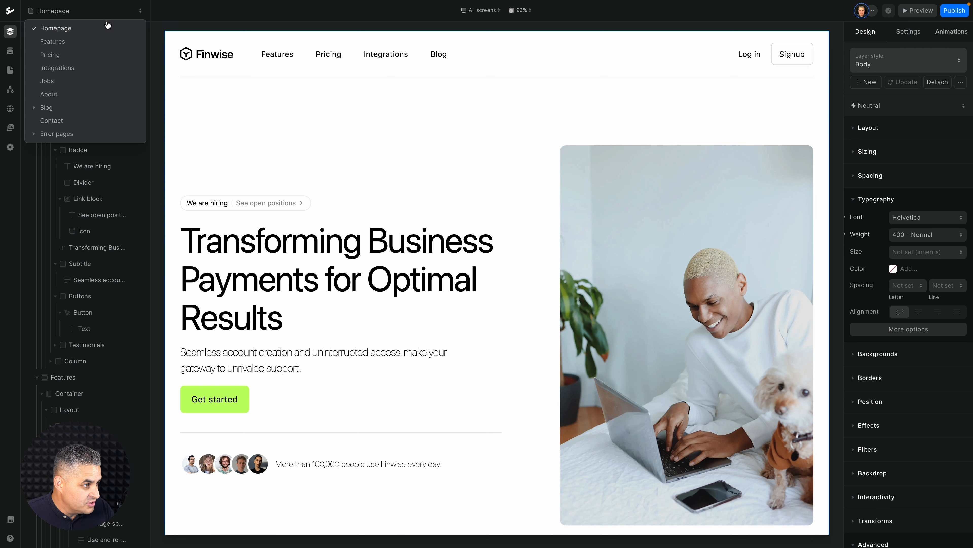
{"action": "left_click", "coordinate": [52, 108]}
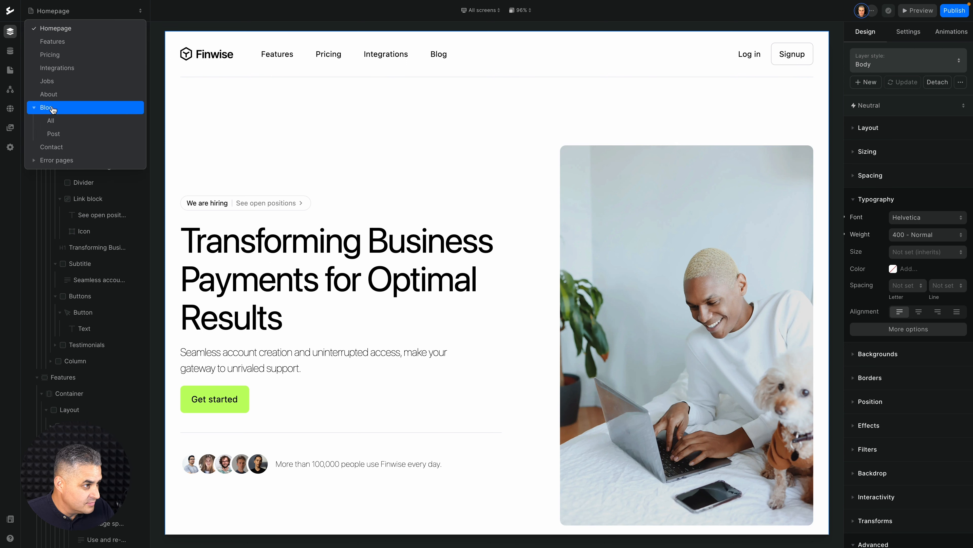
{"action": "left_click", "coordinate": [51, 120]}
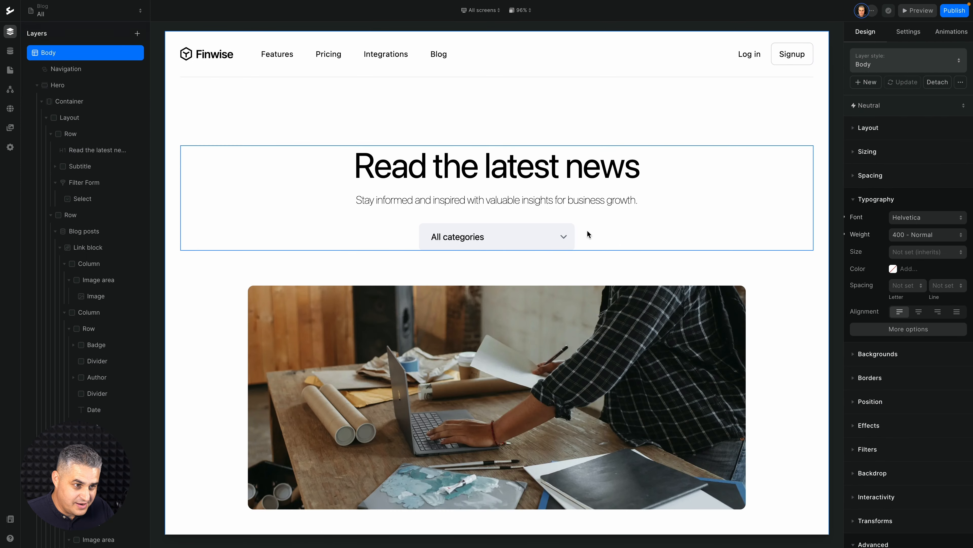
{"action": "scroll", "coordinate": [589, 234], "scroll_direction": "down", "scroll_amount": 10}
{"action": "scroll", "coordinate": [589, 234], "scroll_direction": "up", "scroll_amount": 12}
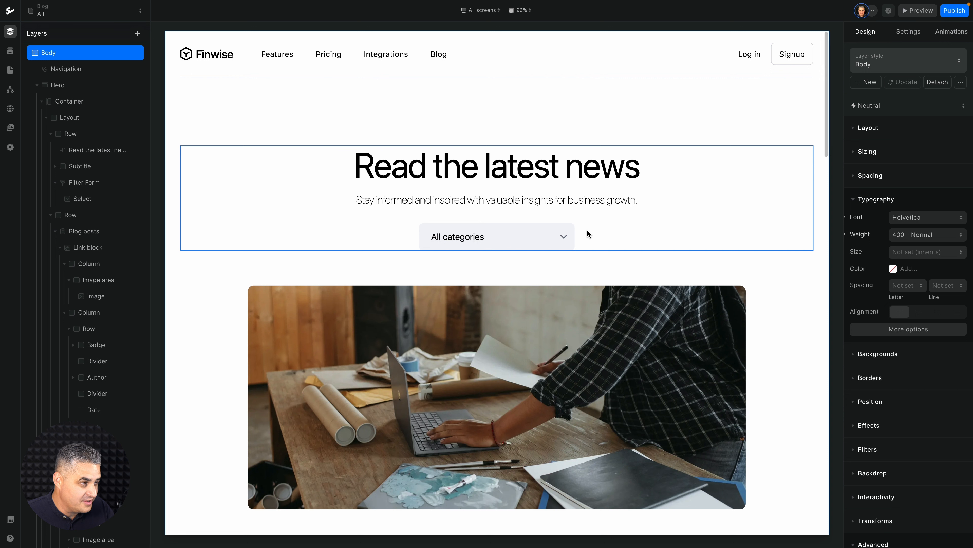
Copy the whole Hero layer of the Finwise blog page, including its heading, category filter and blog posts.
{"action": "left_click", "coordinate": [491, 306]}
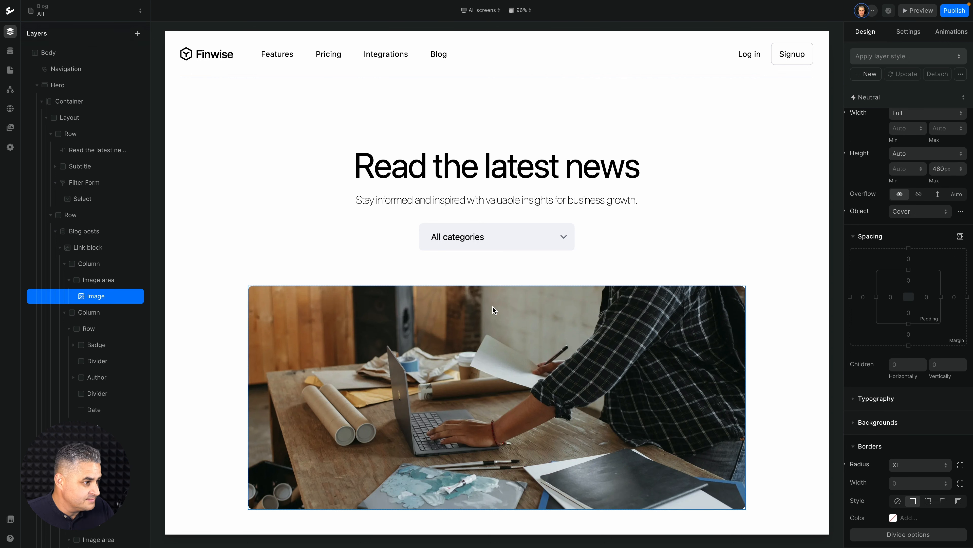
{"action": "left_click", "coordinate": [80, 90]}
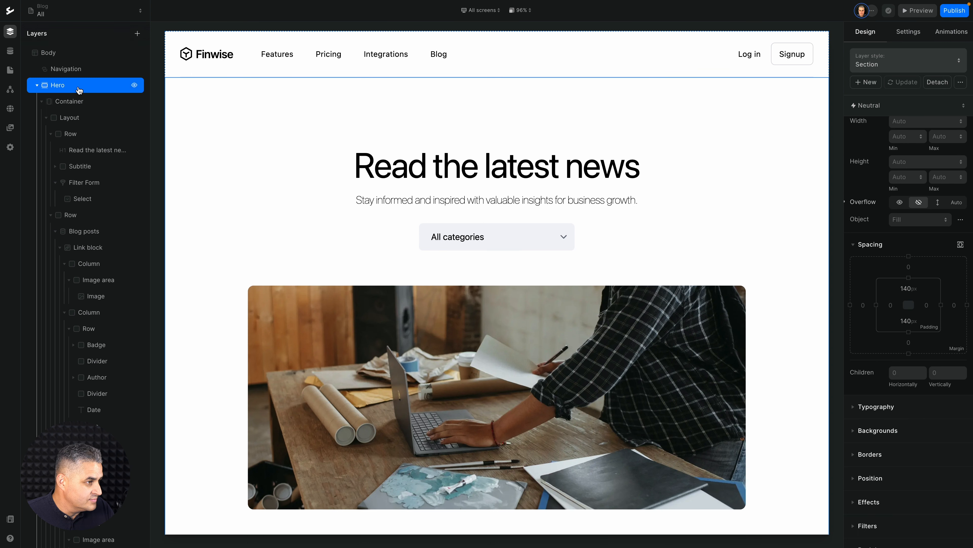
{"action": "scroll", "coordinate": [82, 158], "scroll_direction": "down", "scroll_amount": 2}
{"action": "scroll", "coordinate": [82, 158], "scroll_direction": "up", "scroll_amount": 2}
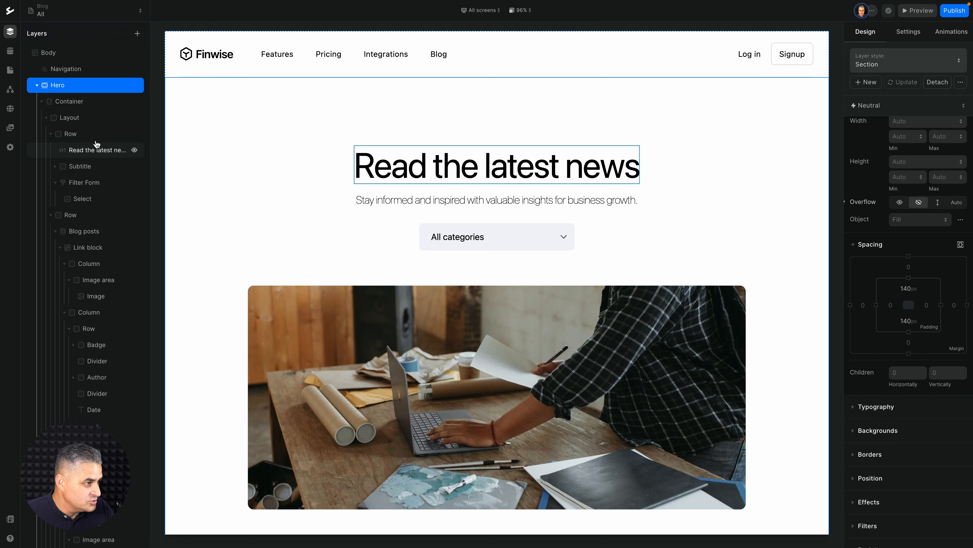
{"action": "right_click", "coordinate": [74, 87]}
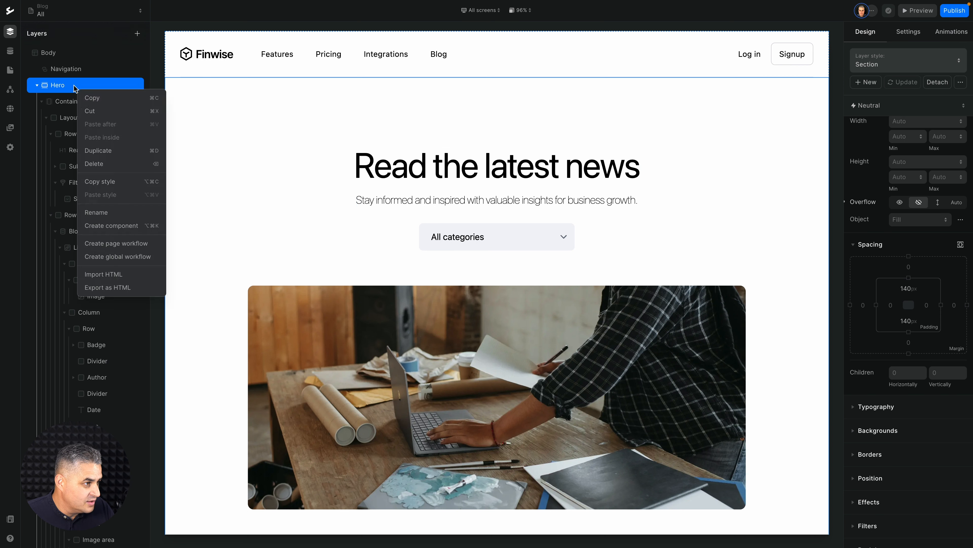
{"action": "left_click", "coordinate": [96, 99]}
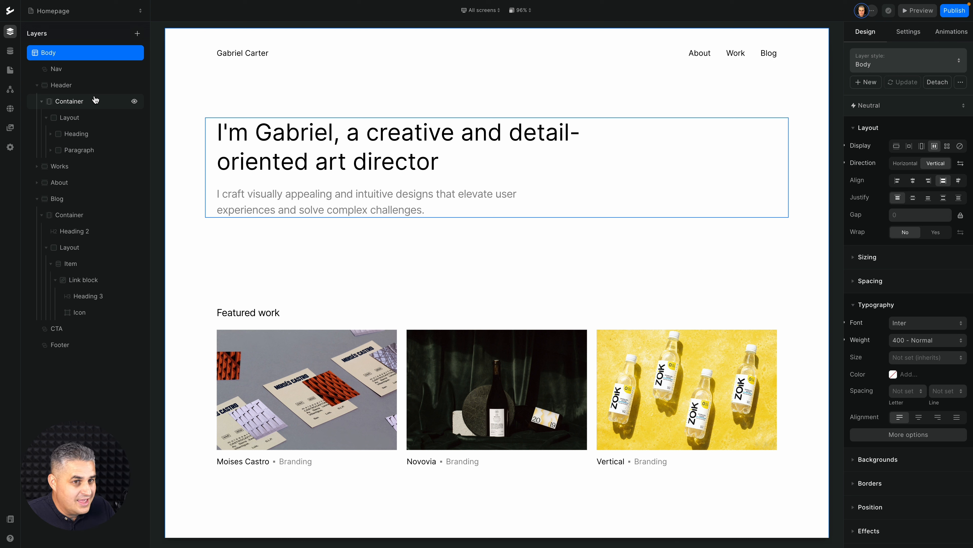
In the Simple portfolio project, open the Blog folder's All page and delete the Section layer between Nav and Footer.
{"action": "left_click", "coordinate": [95, 11]}
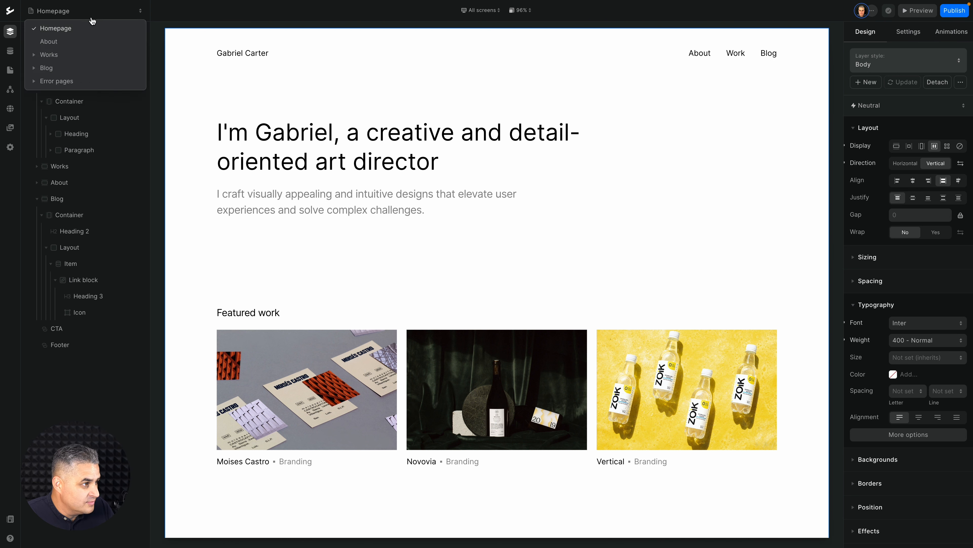
{"action": "left_click", "coordinate": [47, 69]}
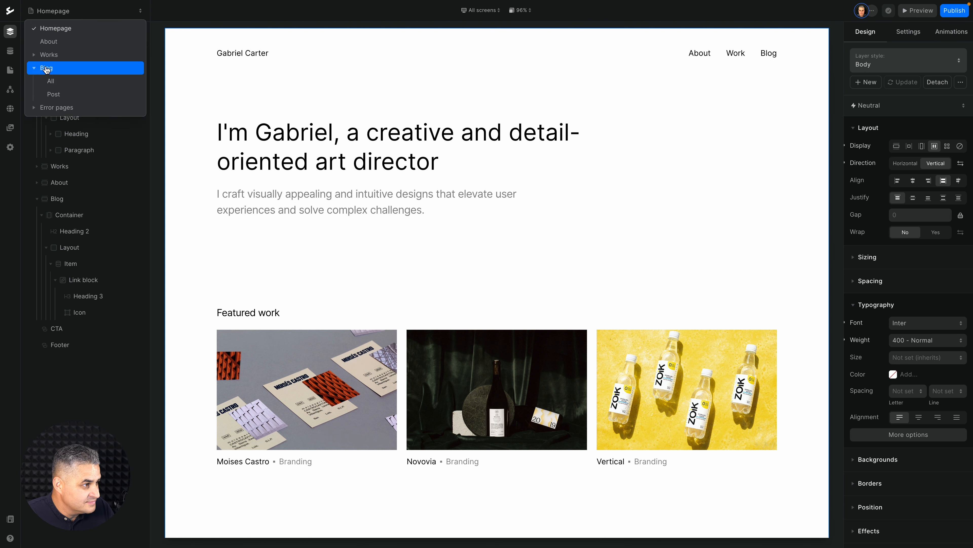
{"action": "left_click", "coordinate": [52, 80]}
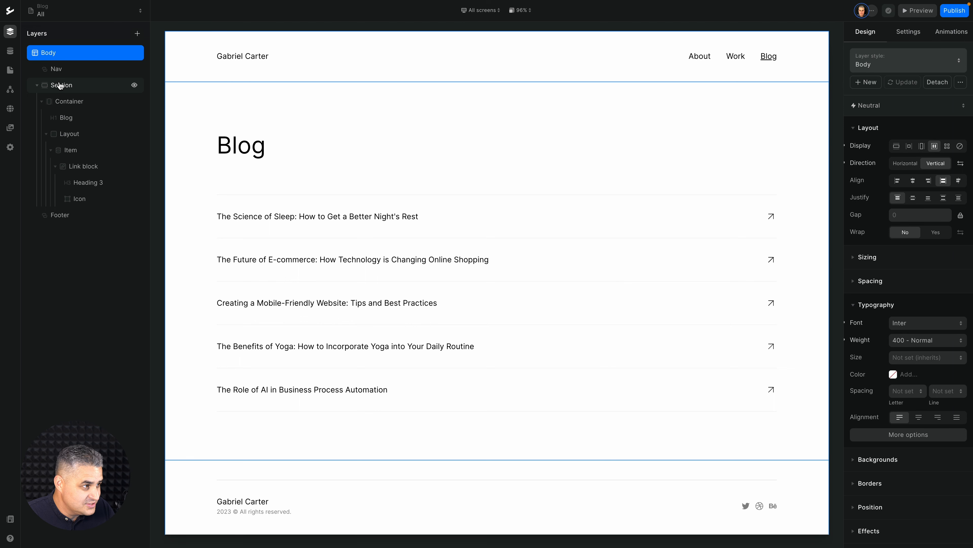
{"action": "left_click", "coordinate": [60, 86]}
{"action": "key", "text": "Delete"}
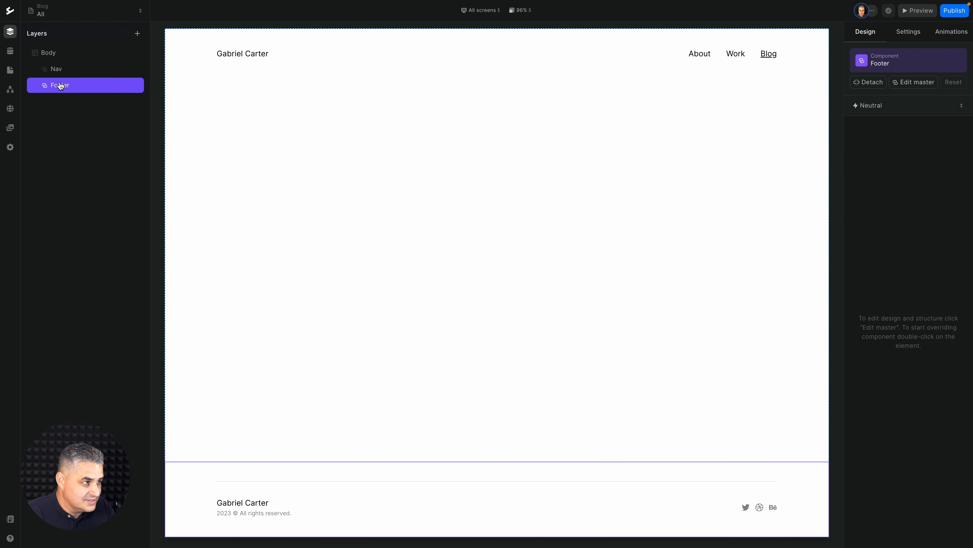
Paste the copied Hero section after the Nav layer and look over the pasted blog section.
{"action": "left_click", "coordinate": [67, 72]}
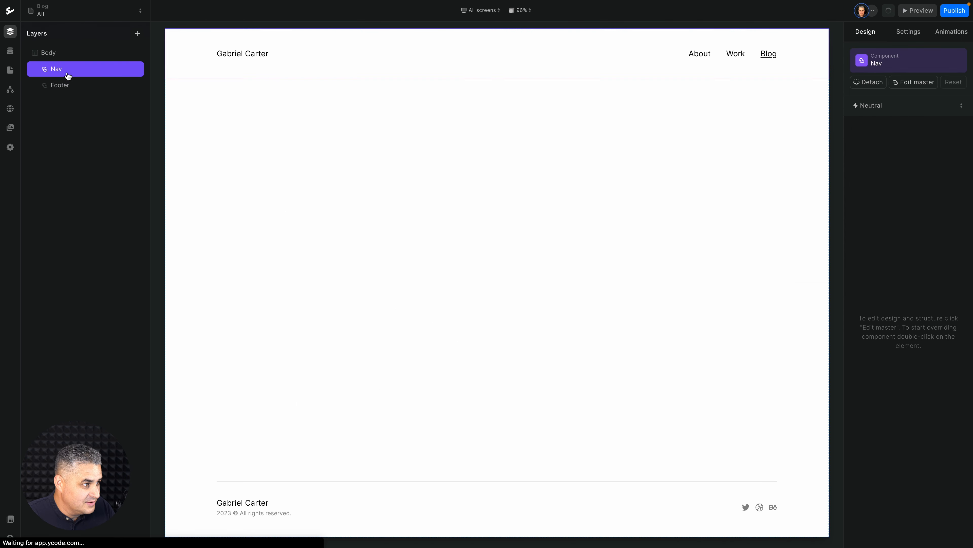
{"action": "right_click", "coordinate": [67, 74]}
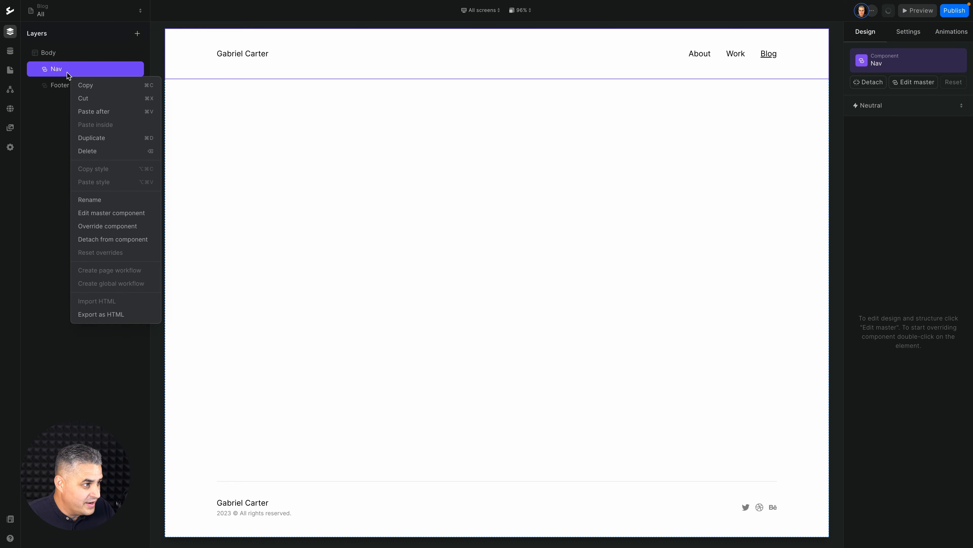
{"action": "left_click", "coordinate": [96, 111]}
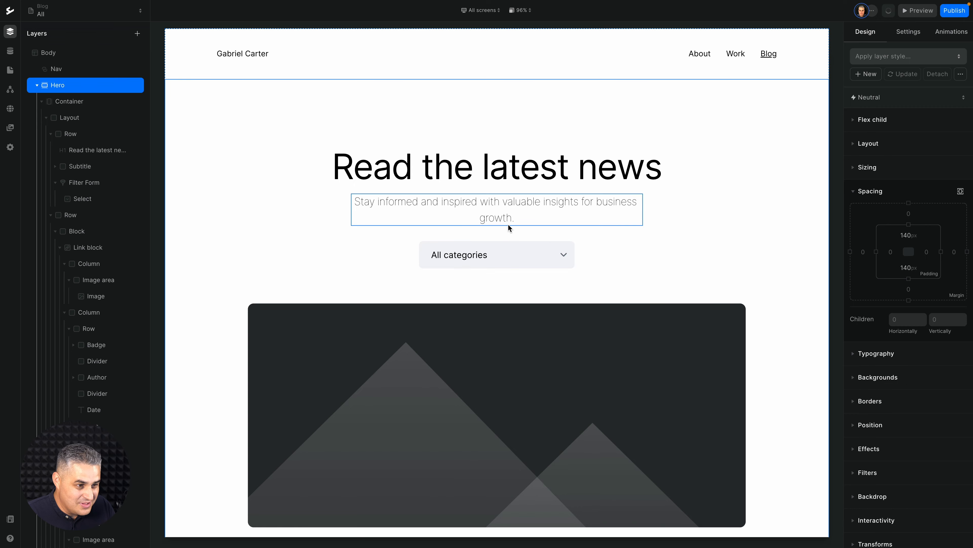
{"action": "scroll", "coordinate": [508, 226], "scroll_direction": "down", "scroll_amount": 10}
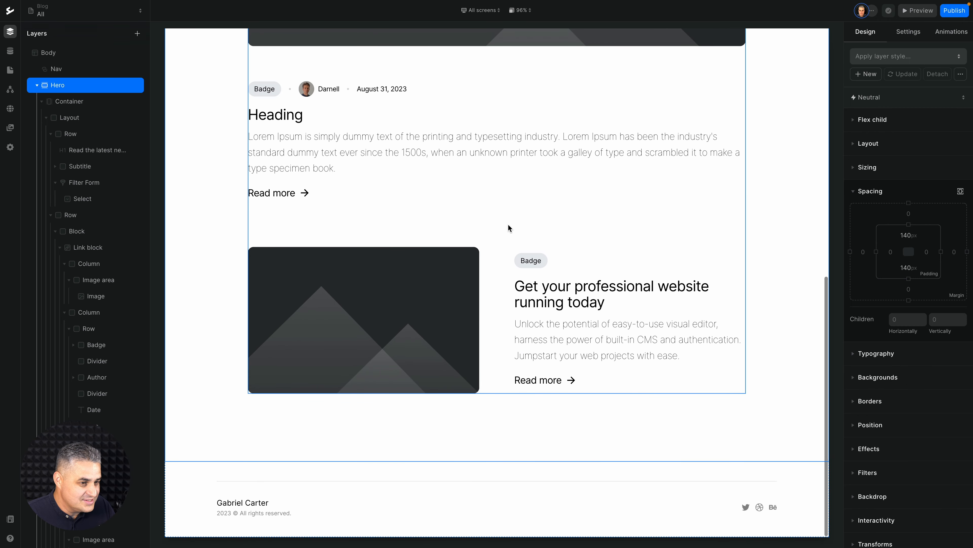
{"action": "scroll", "coordinate": [508, 228], "scroll_direction": "up", "scroll_amount": 10}
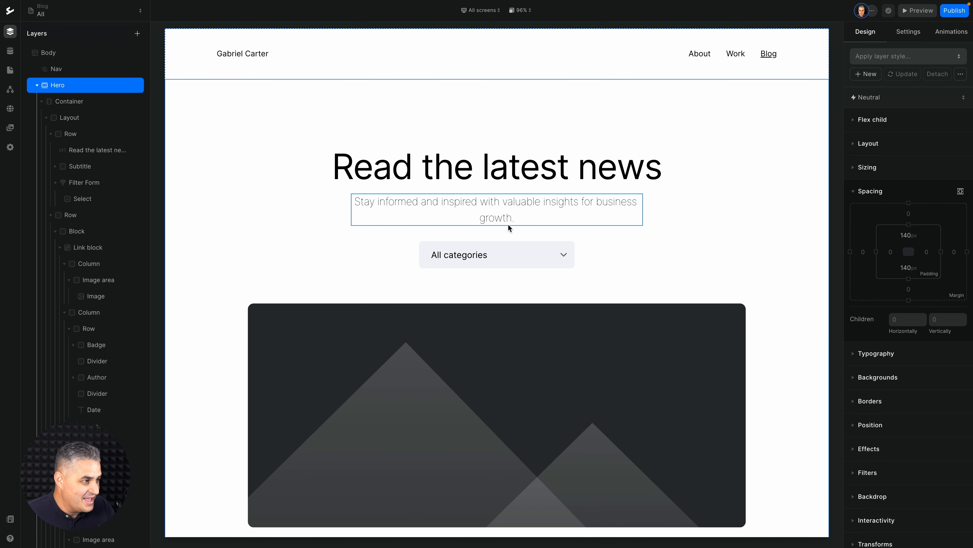
Set the CMS source of the Block layer that holds the featured post's link block to the Blog posts collection.
{"action": "left_click", "coordinate": [422, 323]}
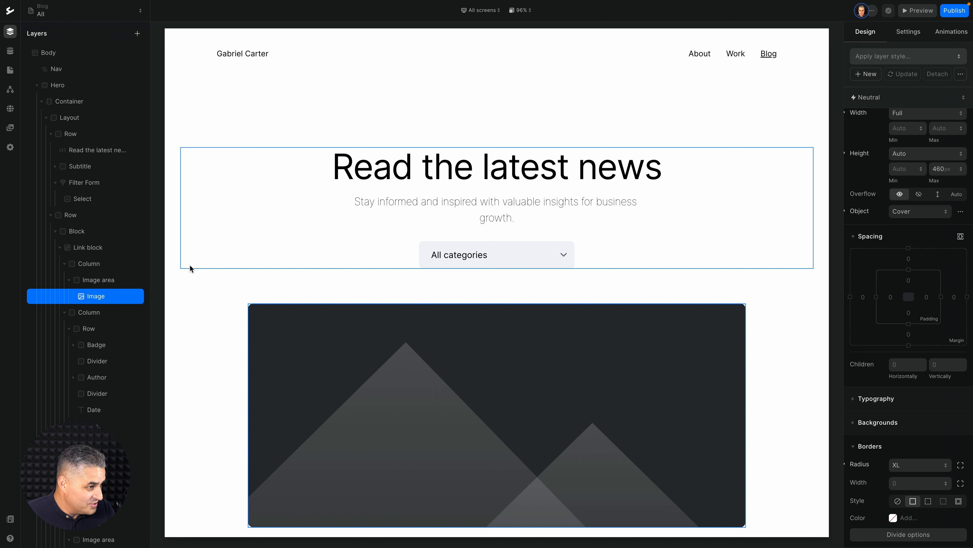
{"action": "left_click", "coordinate": [73, 232]}
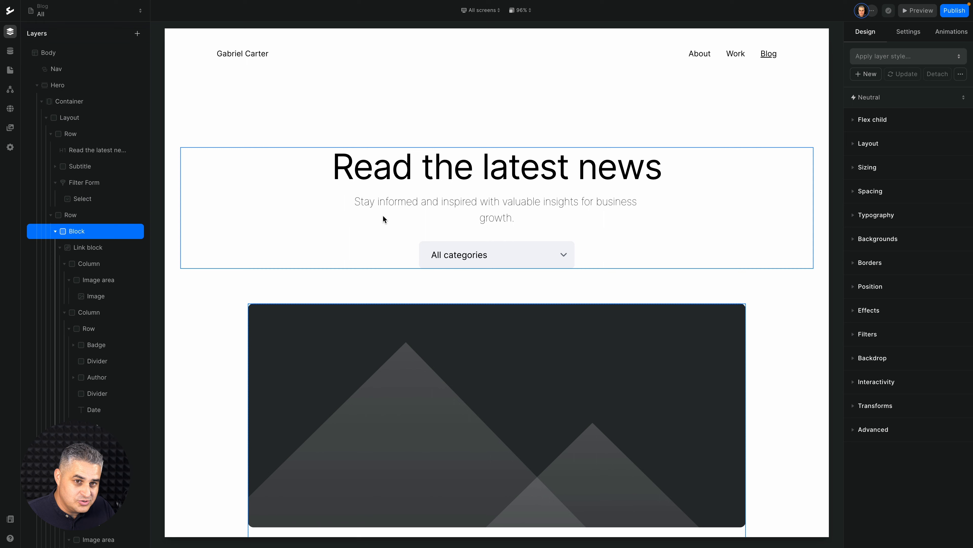
{"action": "left_click", "coordinate": [907, 34]}
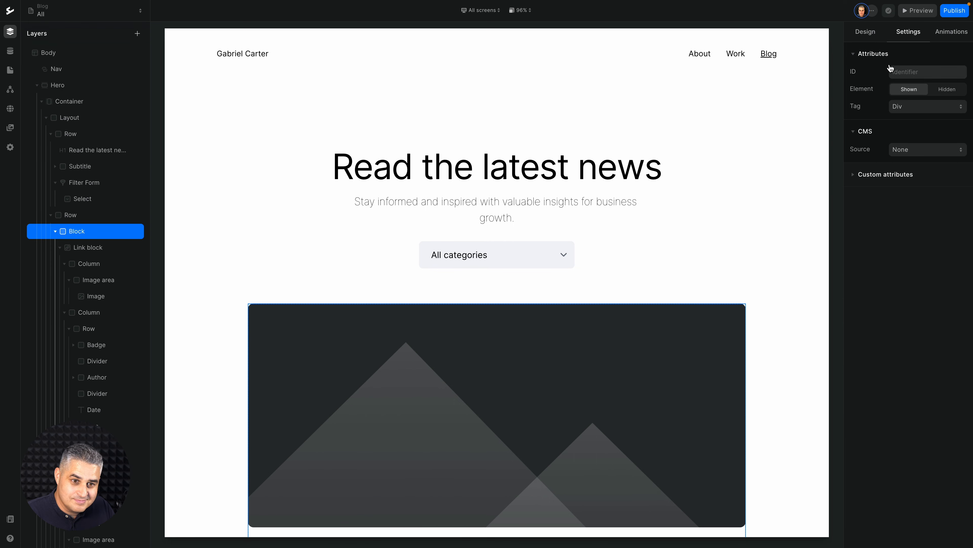
{"action": "left_click", "coordinate": [908, 151]}
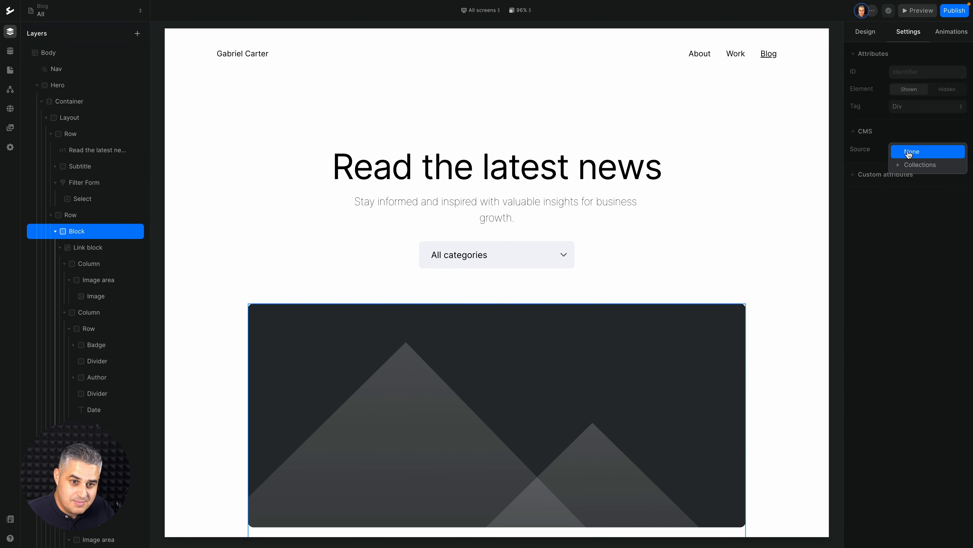
{"action": "left_click", "coordinate": [908, 167]}
{"action": "left_click", "coordinate": [920, 205]}
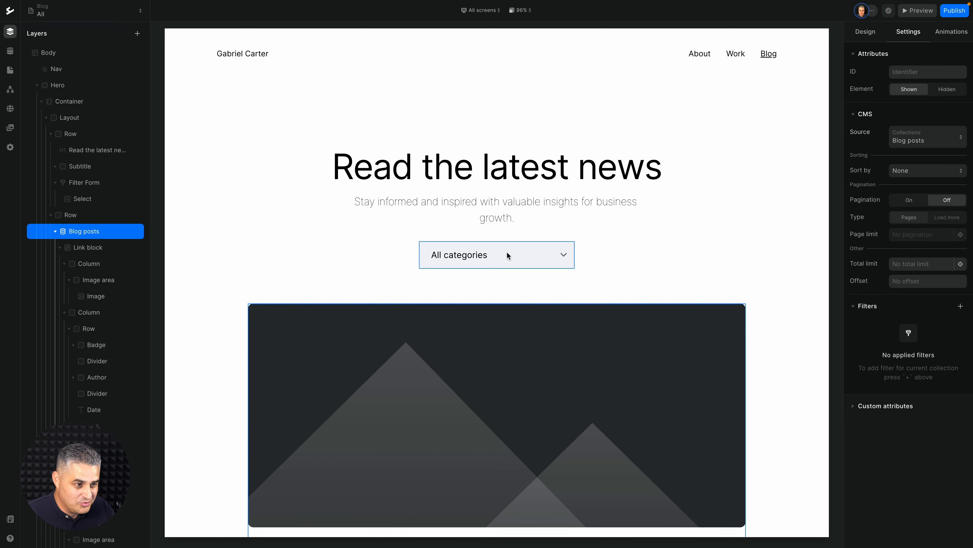
Check the filter fields offered for the Blog posts layer and add the sample Categories collection to the project.
{"action": "left_click", "coordinate": [961, 306]}
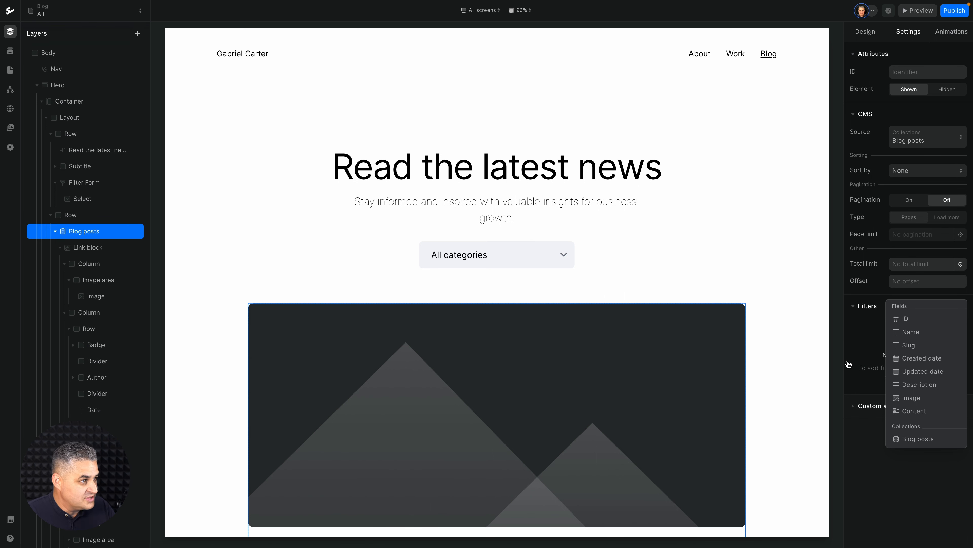
{"action": "left_click", "coordinate": [13, 53]}
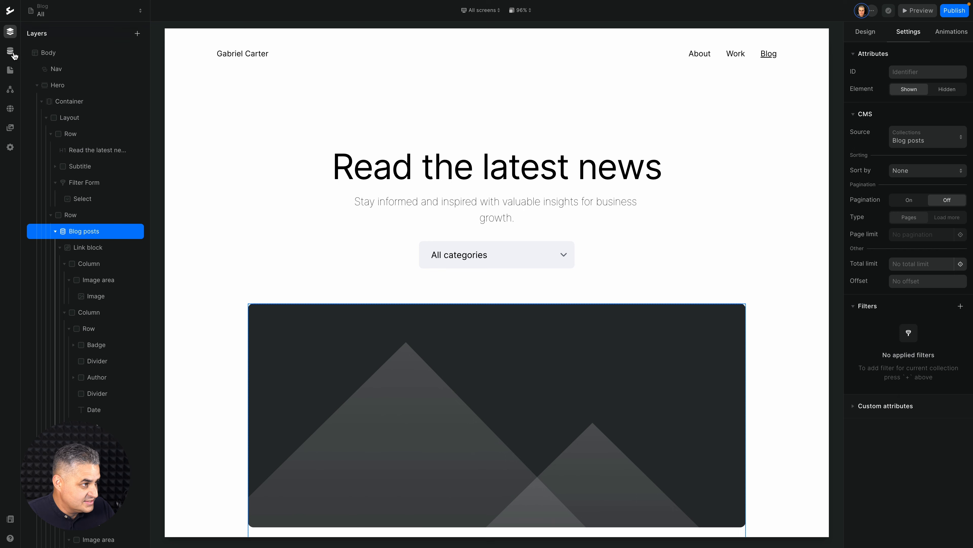
{"action": "left_click", "coordinate": [13, 53]}
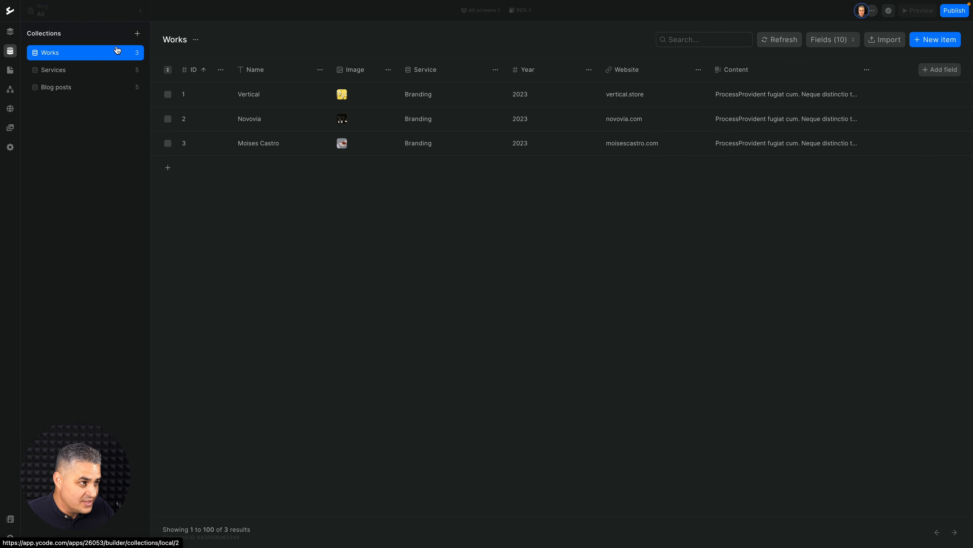
{"action": "left_click", "coordinate": [137, 34]}
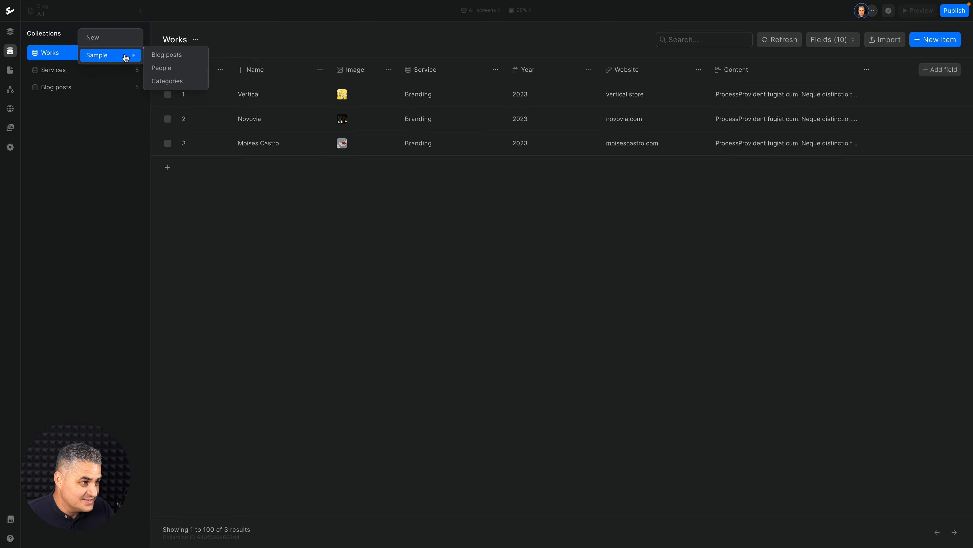
{"action": "left_click", "coordinate": [166, 85]}
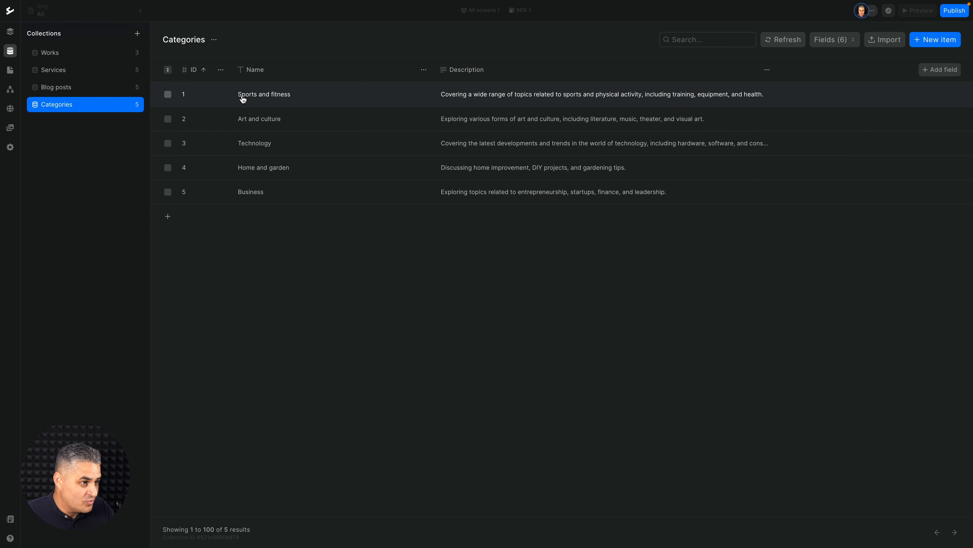
Add a Reference field named Categories to the Blog posts collection, linked to the Categories collection.
{"action": "left_click", "coordinate": [84, 92]}
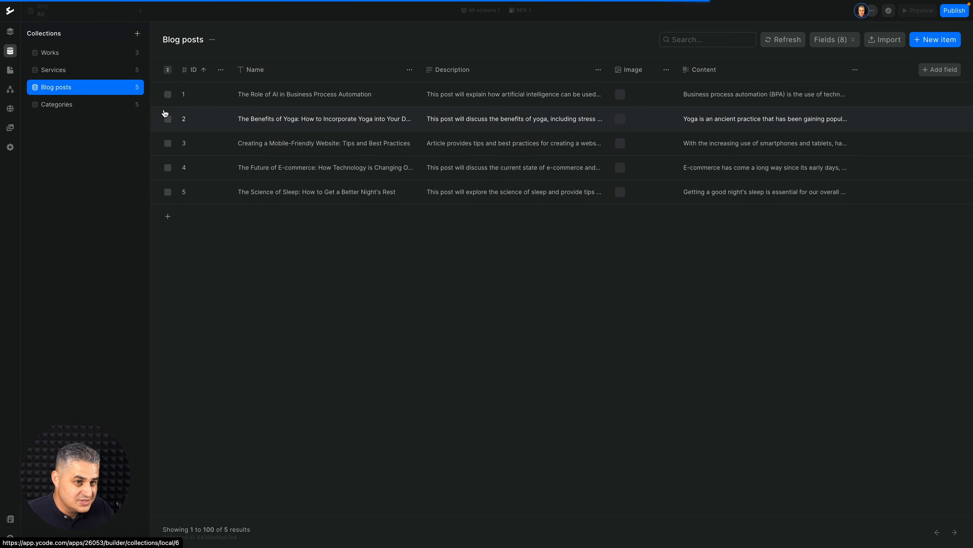
{"action": "left_click", "coordinate": [941, 70]}
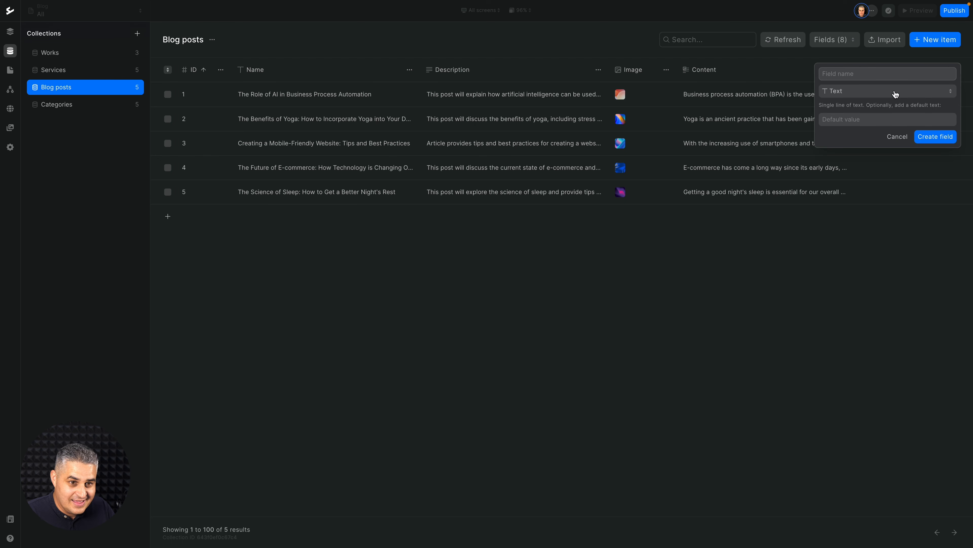
{"action": "left_click", "coordinate": [879, 92]}
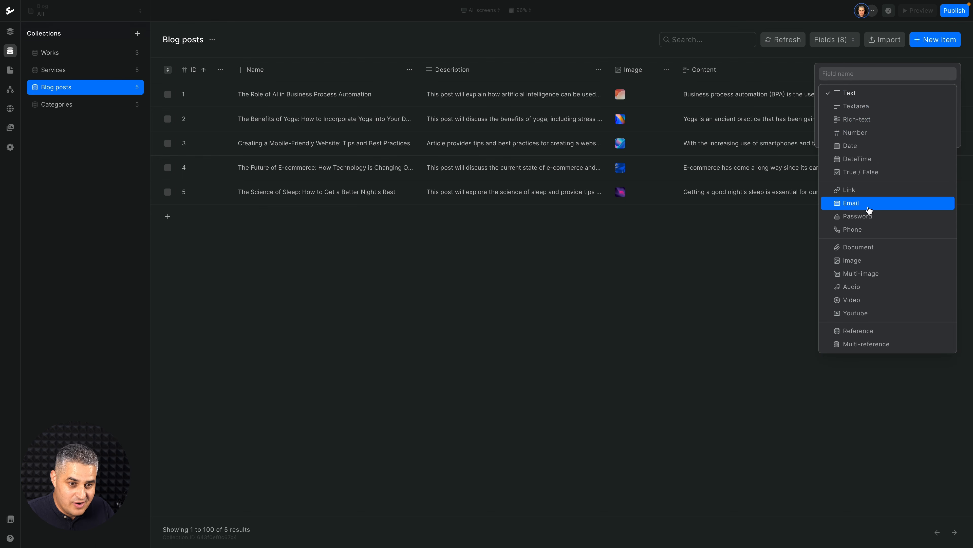
{"action": "left_click", "coordinate": [876, 332]}
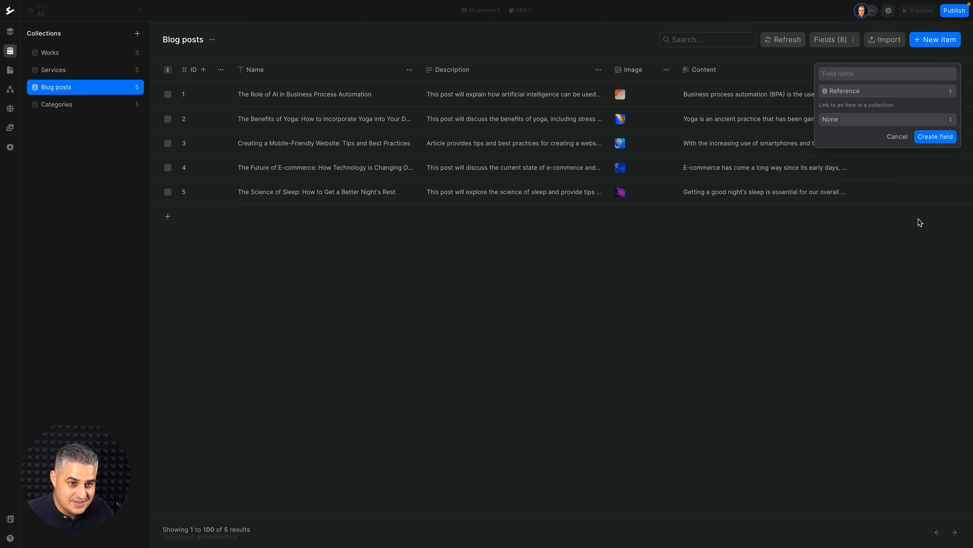
{"action": "left_click", "coordinate": [841, 120]}
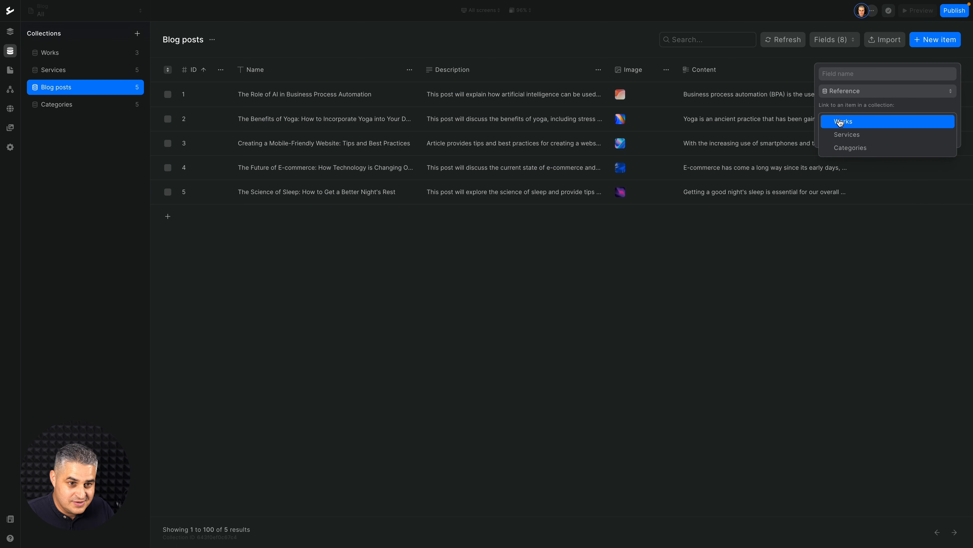
{"action": "left_click", "coordinate": [844, 148]}
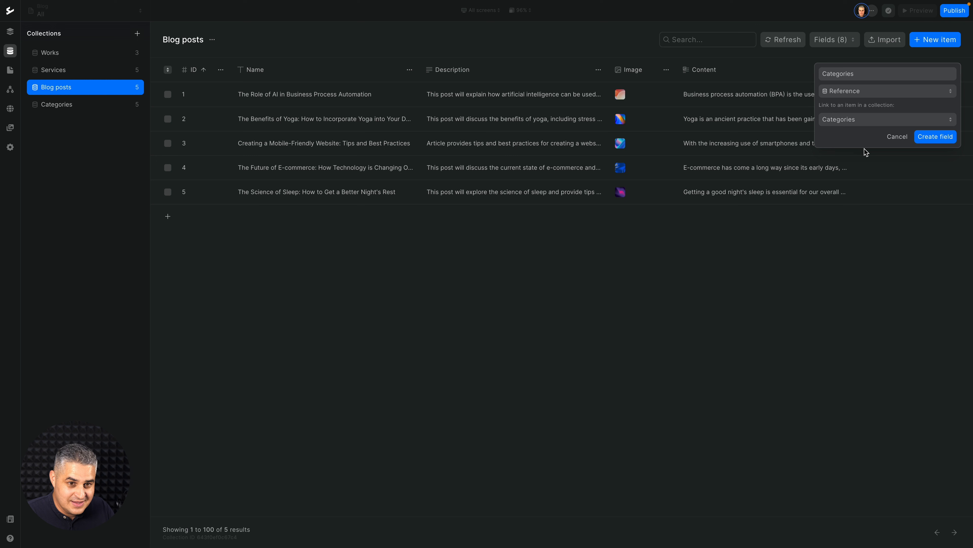
{"action": "left_click", "coordinate": [932, 136]}
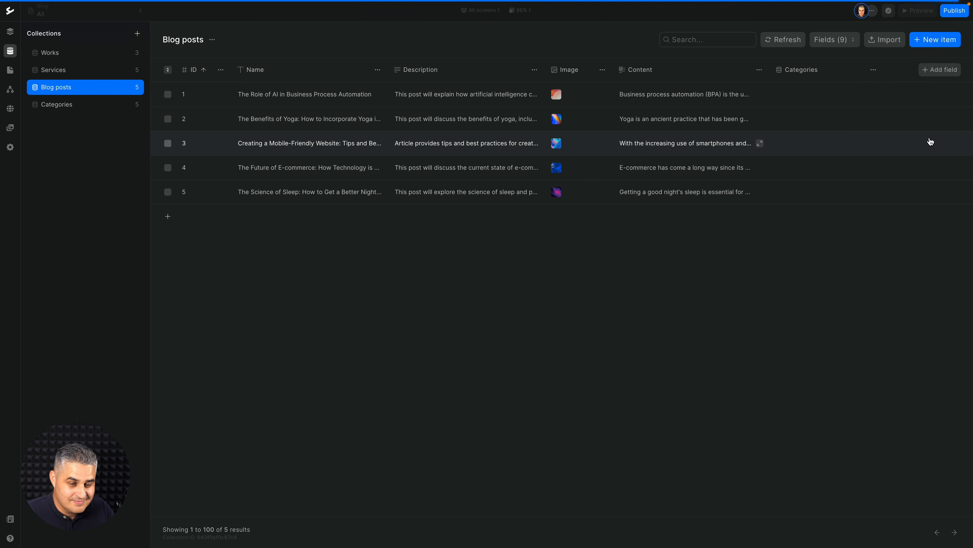
Assign the Sports and fitness category to the first blog post, The Role of AI in Business Process Automation, and save it.
{"action": "left_click", "coordinate": [757, 96]}
{"action": "scroll", "coordinate": [737, 251], "scroll_direction": "down", "scroll_amount": 5}
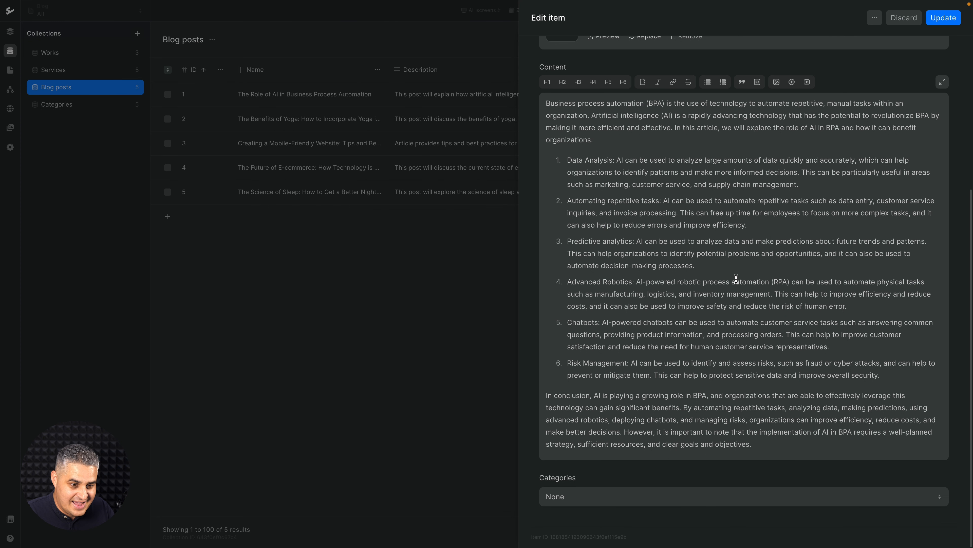
{"action": "left_click", "coordinate": [589, 503]}
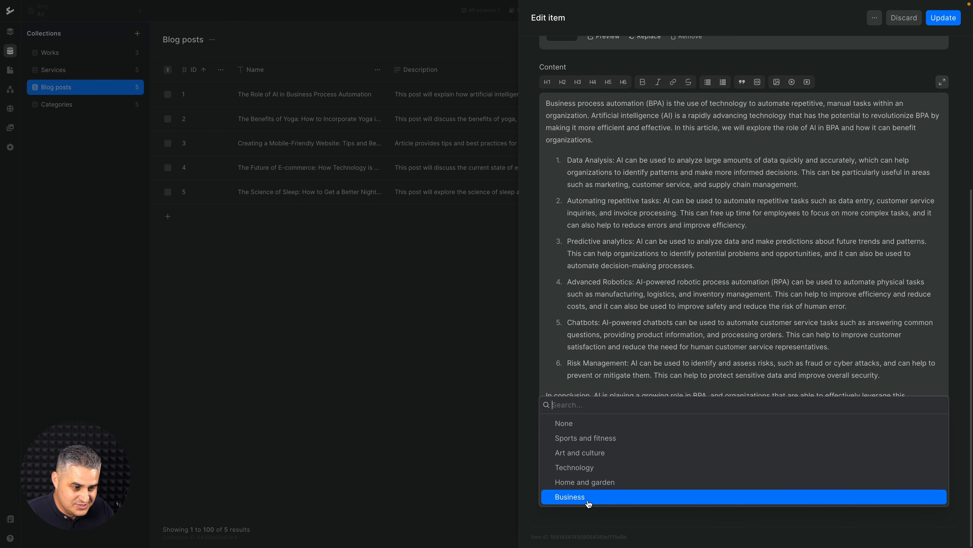
{"action": "left_click", "coordinate": [585, 434]}
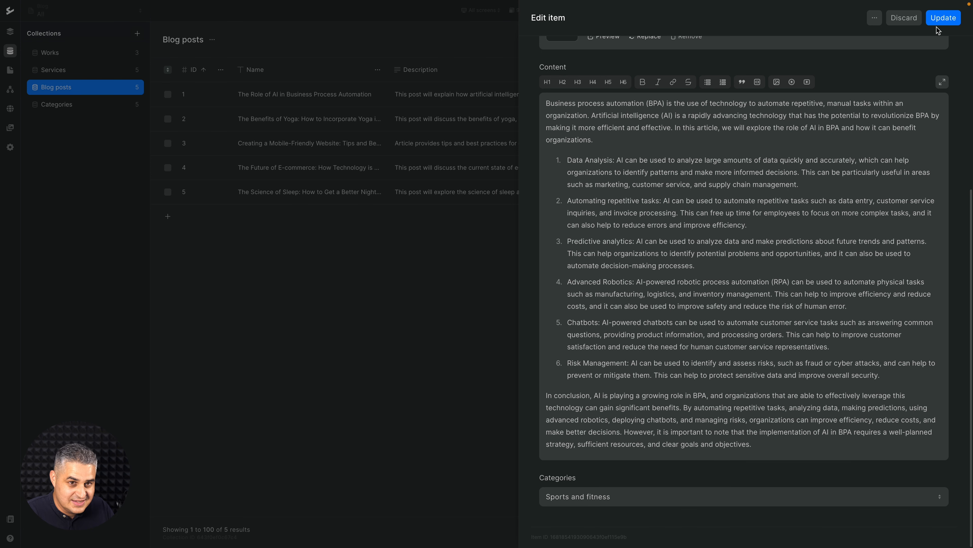
{"action": "left_click", "coordinate": [942, 18]}
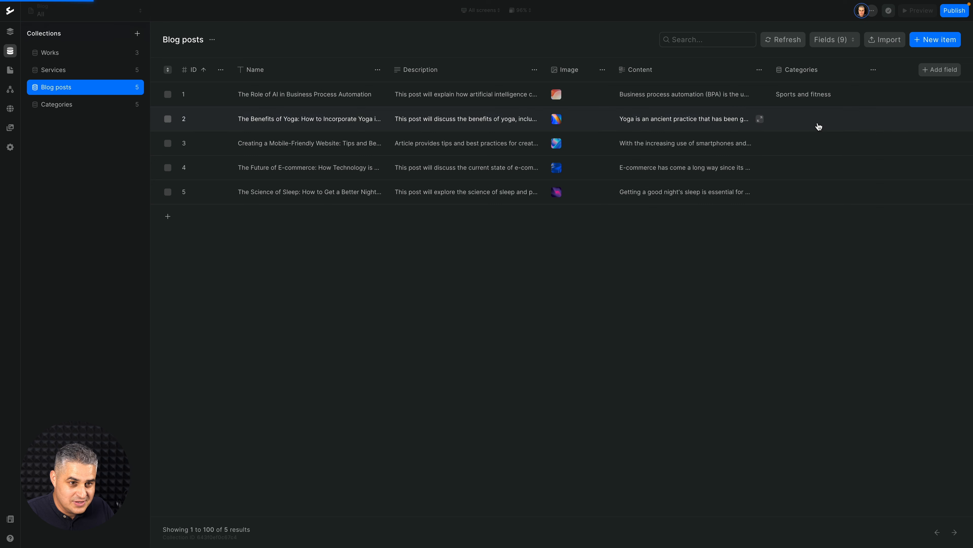
Assign the Art and culture category to the second blog post, on the benefits of yoga, and save it.
{"action": "left_click", "coordinate": [819, 127]}
{"action": "scroll", "coordinate": [812, 271], "scroll_direction": "down", "scroll_amount": 5}
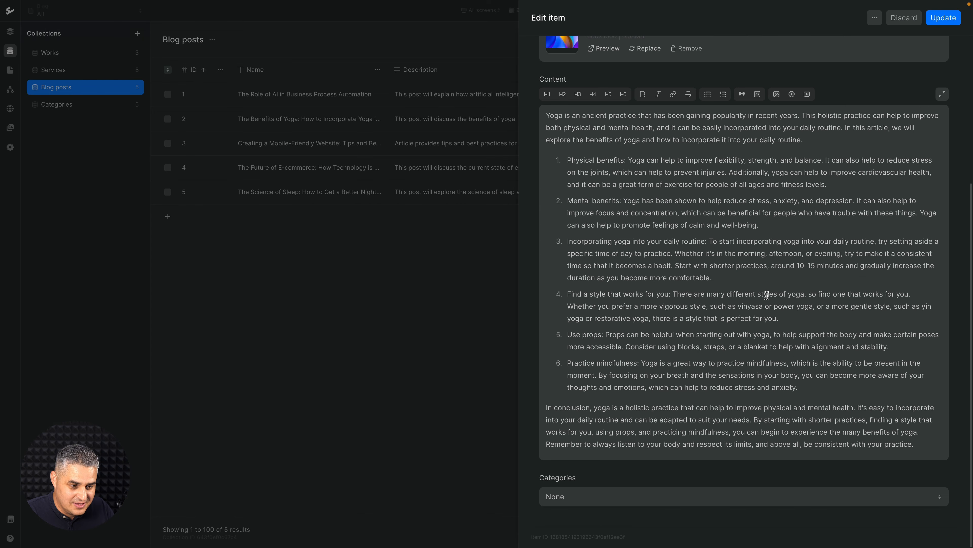
{"action": "left_click", "coordinate": [663, 496]}
{"action": "left_click", "coordinate": [570, 454]}
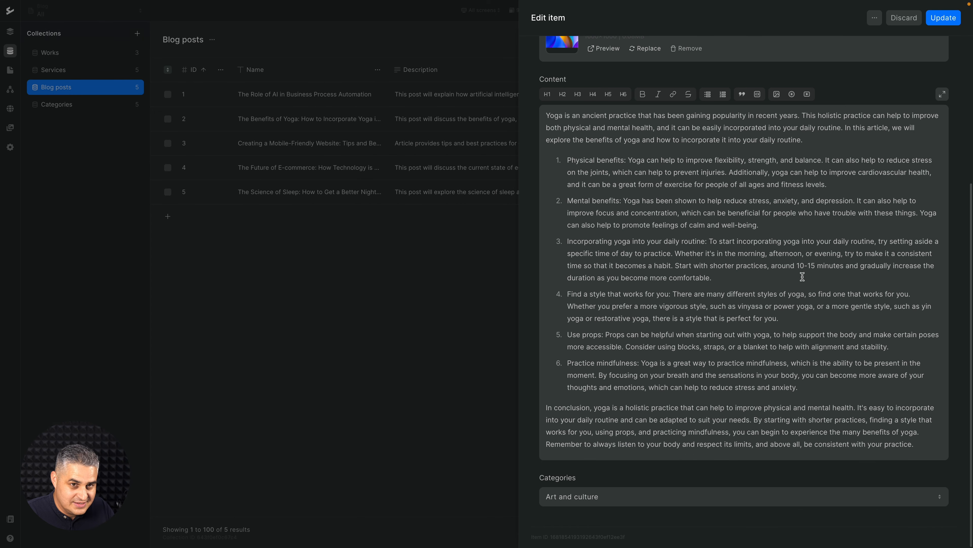
{"action": "left_click", "coordinate": [940, 19]}
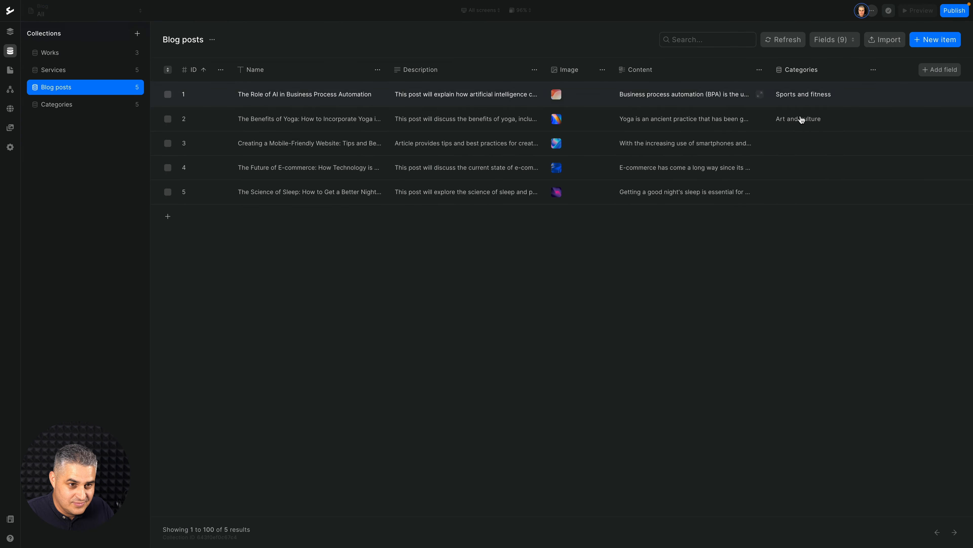
Assign the Home and garden category to the third blog post, on creating a mobile-friendly website, and save it.
{"action": "left_click", "coordinate": [784, 145]}
{"action": "scroll", "coordinate": [818, 271], "scroll_direction": "down", "scroll_amount": 5}
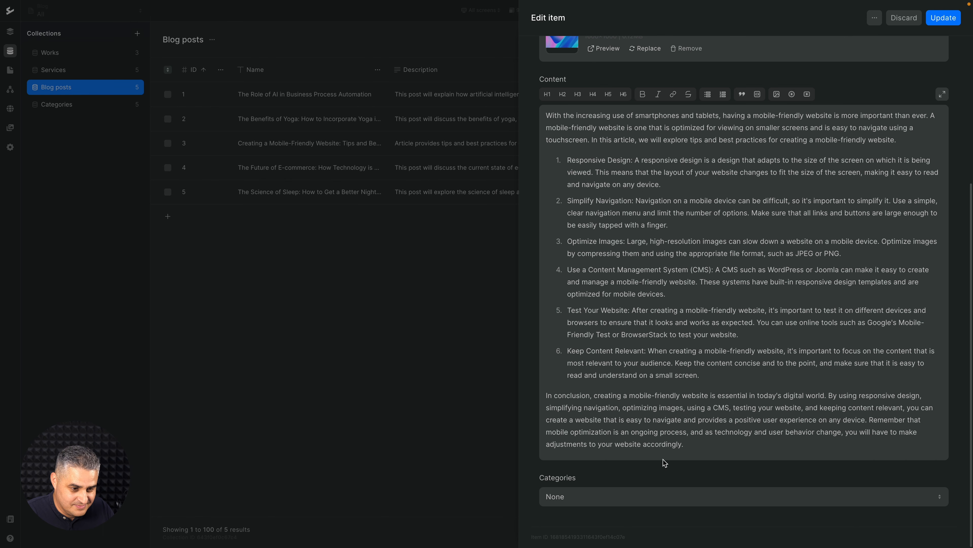
{"action": "left_click", "coordinate": [664, 496]}
{"action": "left_click", "coordinate": [628, 488]}
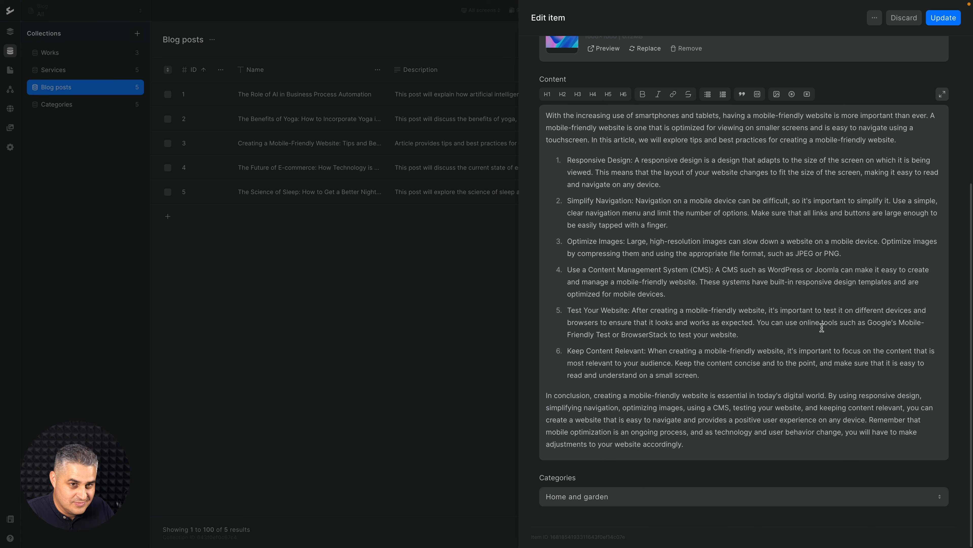
{"action": "left_click", "coordinate": [941, 20]}
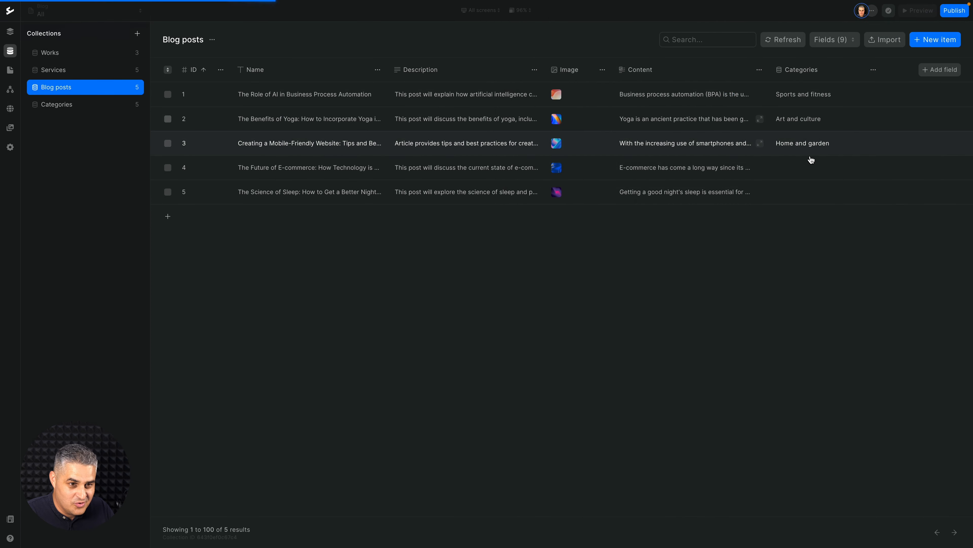
Assign the Technology category to the fourth blog post, The Future of E-commerce, and save it.
{"action": "left_click", "coordinate": [808, 165]}
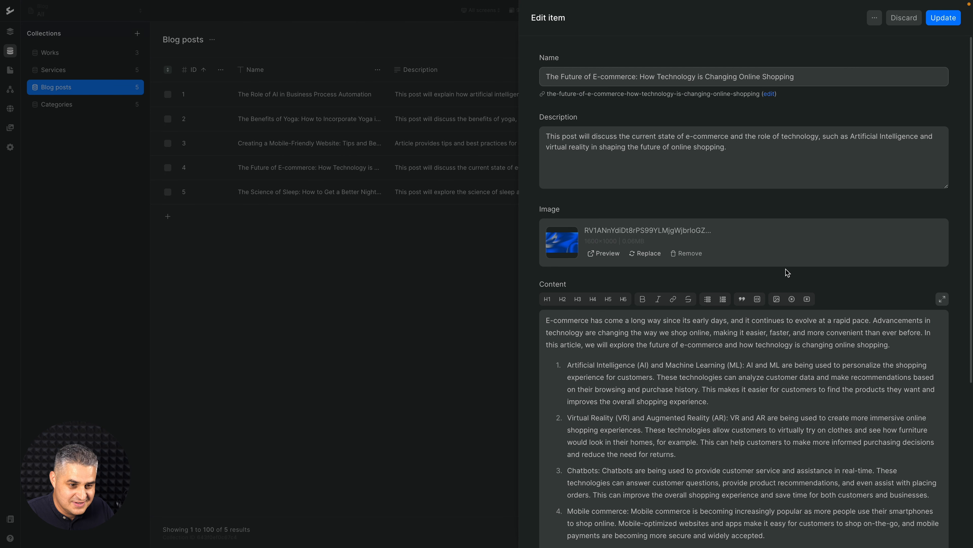
{"action": "scroll", "coordinate": [787, 272], "scroll_direction": "down", "scroll_amount": 6}
{"action": "left_click", "coordinate": [674, 493]}
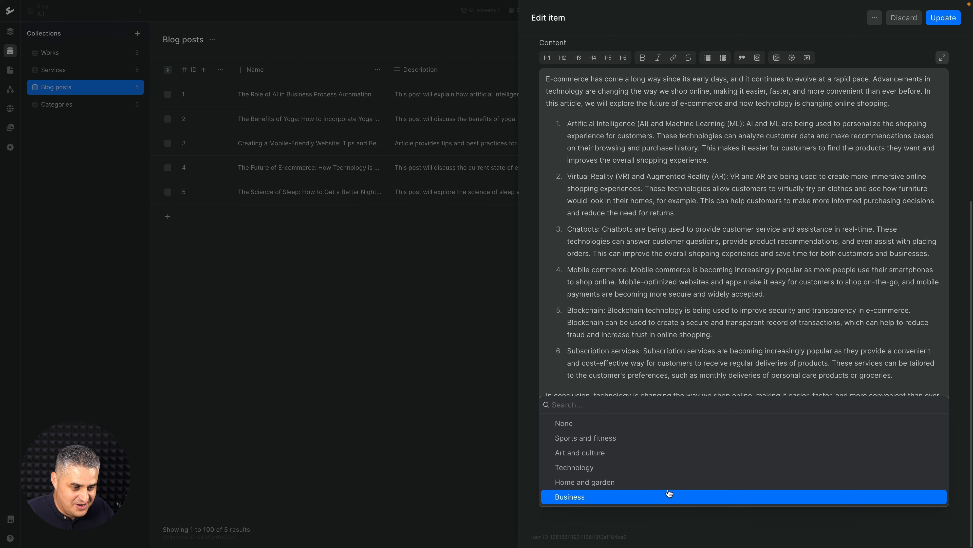
{"action": "left_click", "coordinate": [627, 469]}
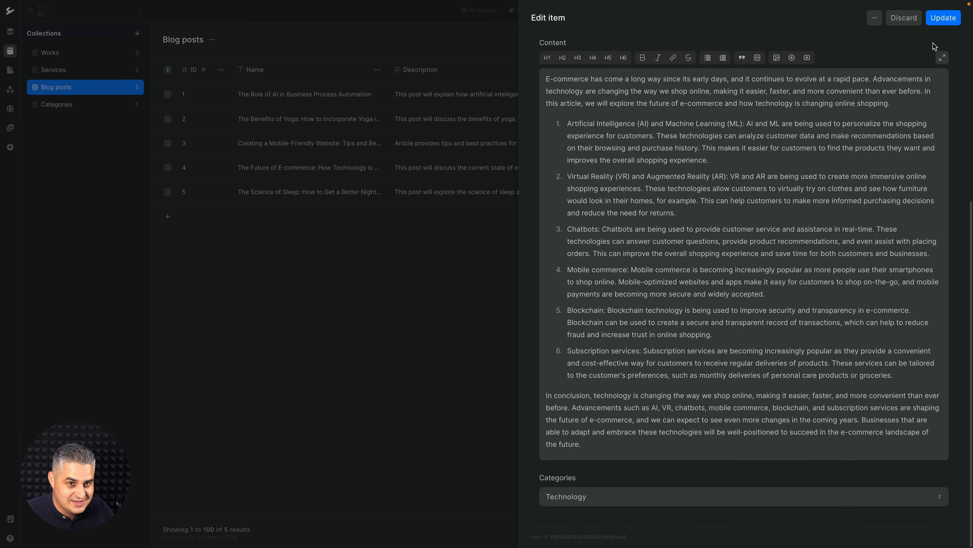
{"action": "left_click", "coordinate": [940, 21]}
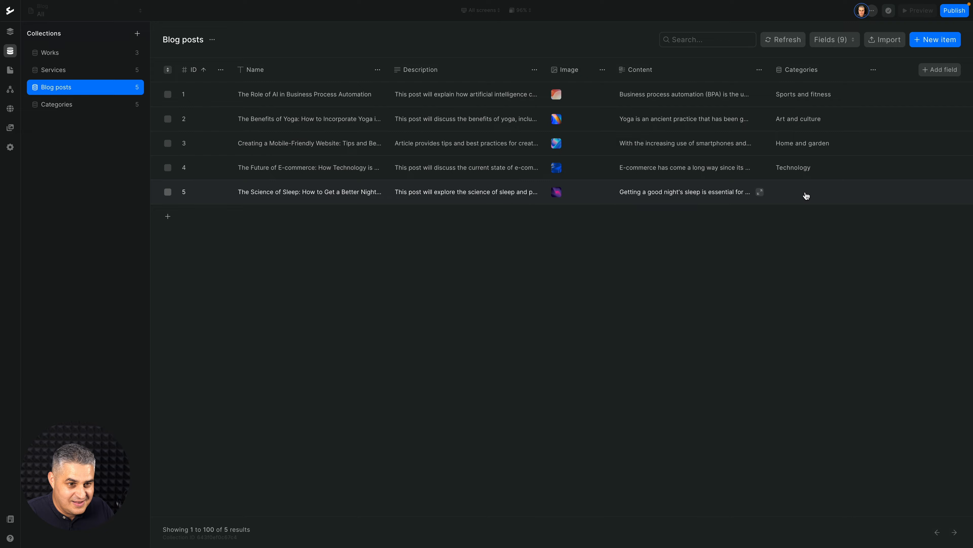
Assign the Business category to the fifth blog post, The Science of Sleep, and save it.
{"action": "left_click", "coordinate": [805, 196]}
{"action": "scroll", "coordinate": [800, 255], "scroll_direction": "down", "scroll_amount": 6}
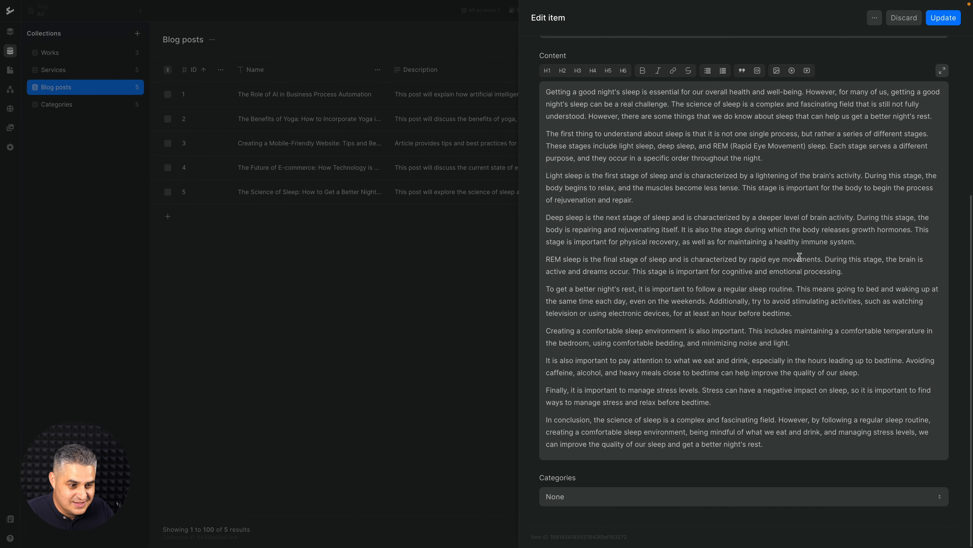
{"action": "left_click", "coordinate": [606, 505]}
{"action": "left_click", "coordinate": [605, 501]}
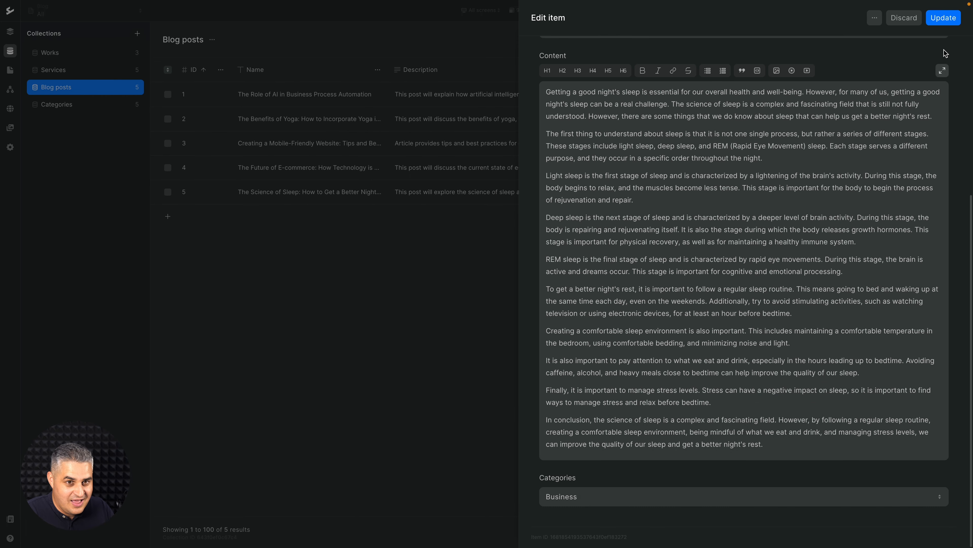
{"action": "left_click", "coordinate": [945, 22]}
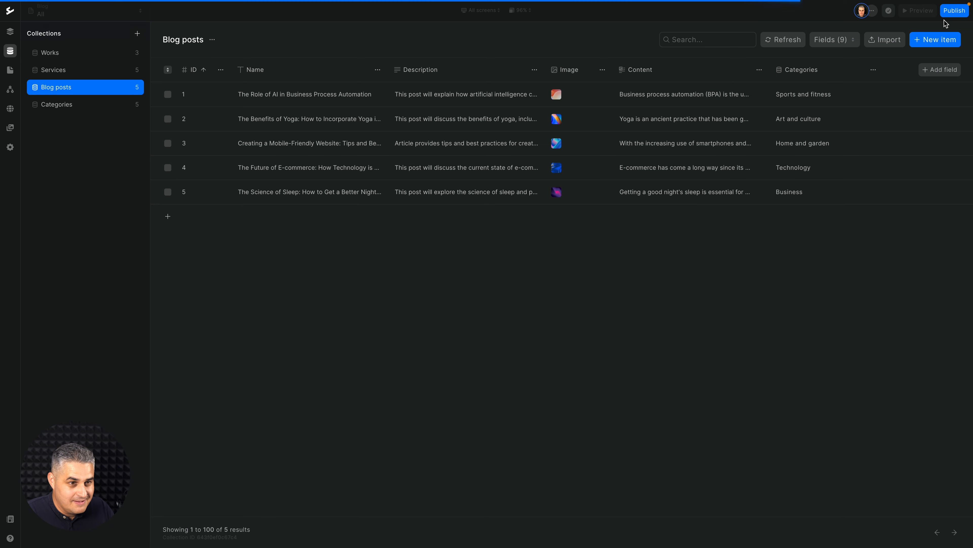
In the page design, add a Categories "is one of" filter to the Blog posts list, linked to the All categories select field.
{"action": "left_click", "coordinate": [15, 36]}
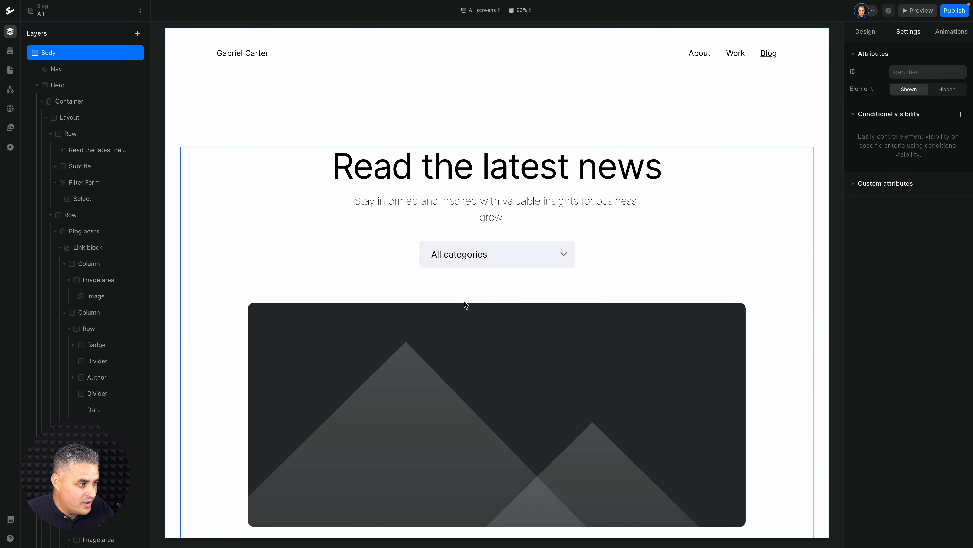
{"action": "left_click", "coordinate": [417, 333]}
{"action": "left_click", "coordinate": [119, 241]}
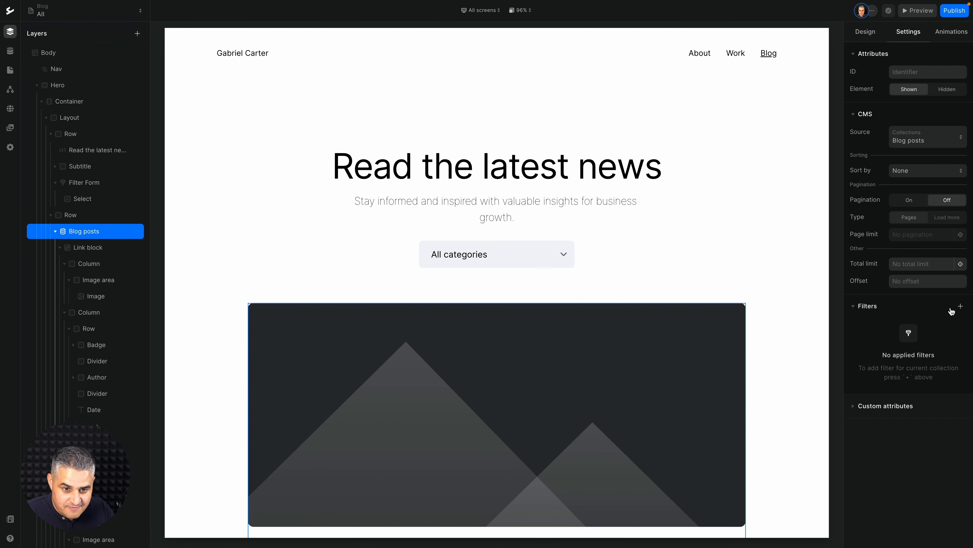
{"action": "left_click", "coordinate": [960, 306]}
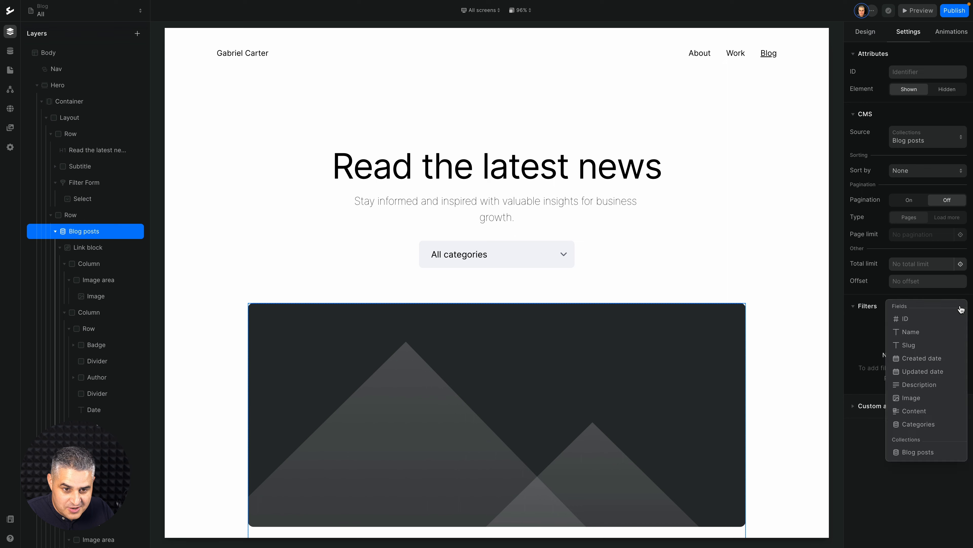
{"action": "left_click", "coordinate": [916, 425]}
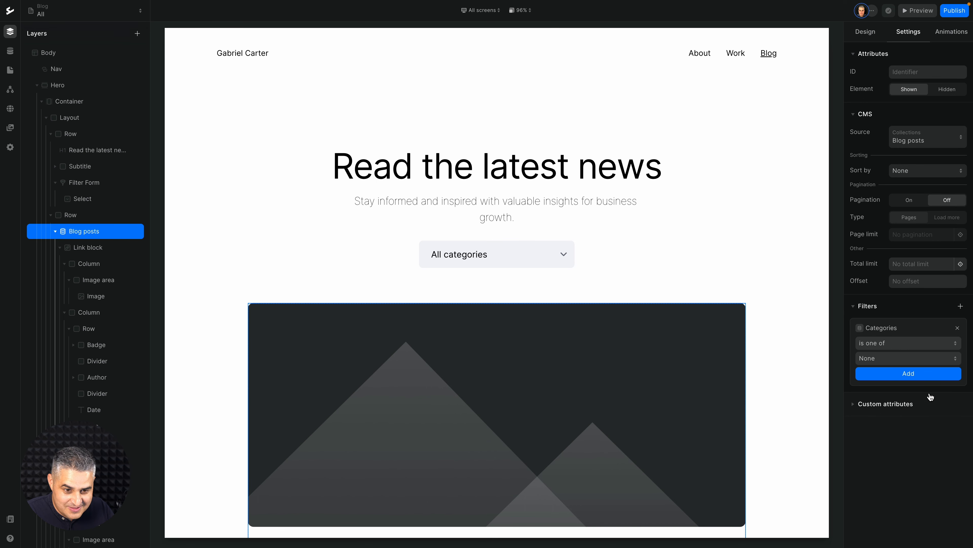
{"action": "left_click", "coordinate": [933, 359]}
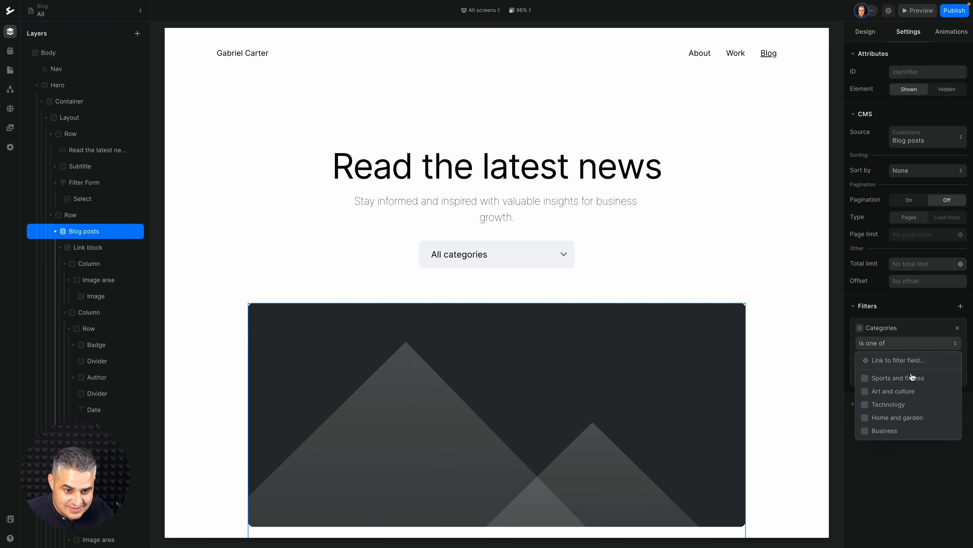
{"action": "left_click", "coordinate": [878, 361]}
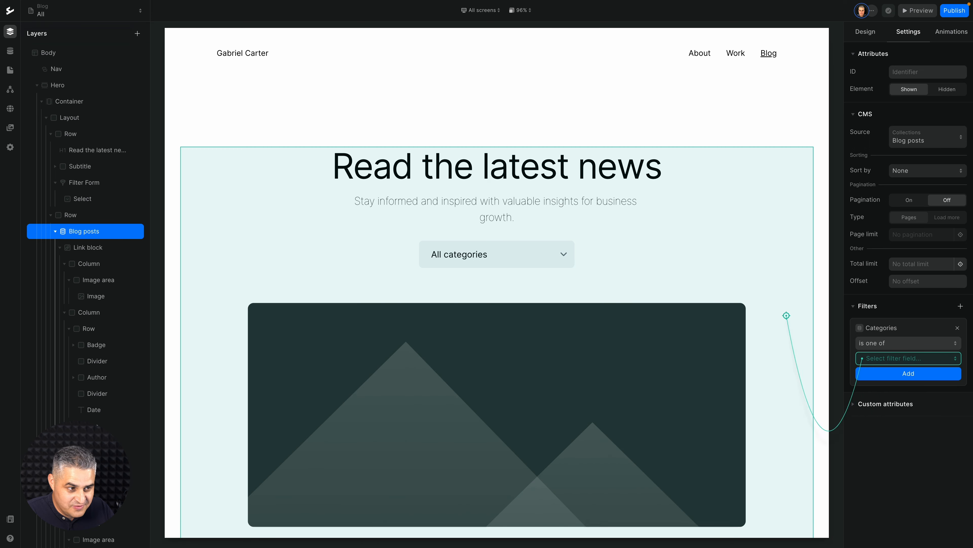
{"action": "left_click", "coordinate": [543, 256]}
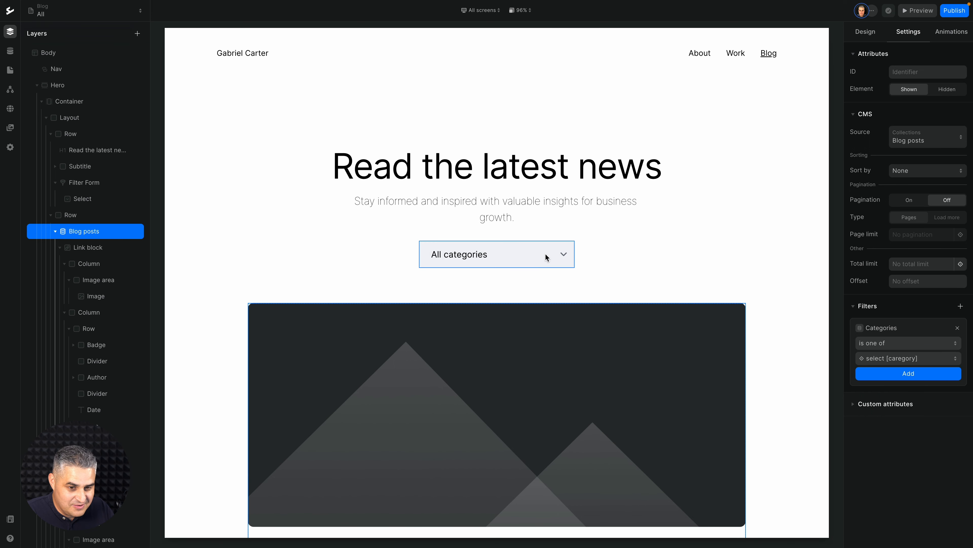
{"action": "left_click", "coordinate": [891, 374]}
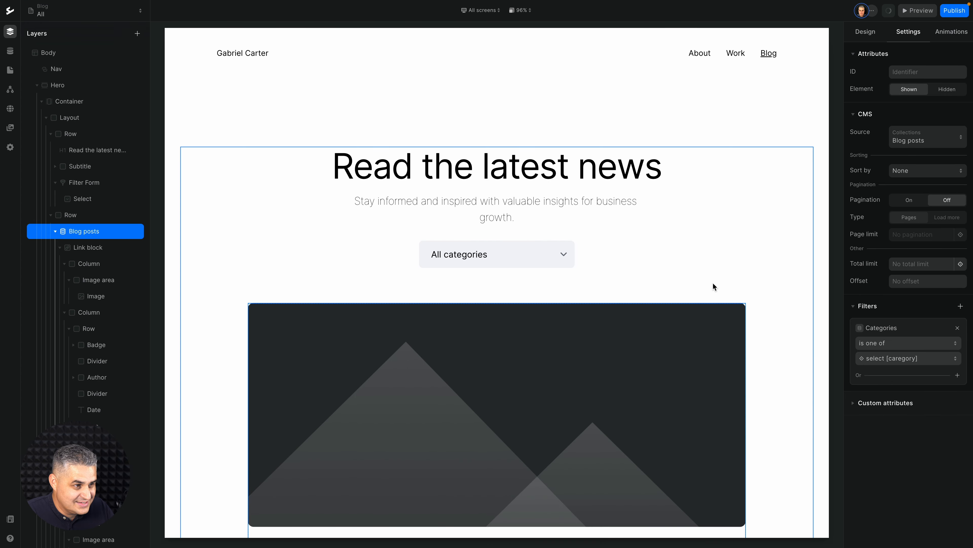
Bind the placeholder image in the blog post card to the Image field of Blog posts.
{"action": "scroll", "coordinate": [712, 286], "scroll_direction": "down", "scroll_amount": 2}
{"action": "left_click", "coordinate": [600, 302]}
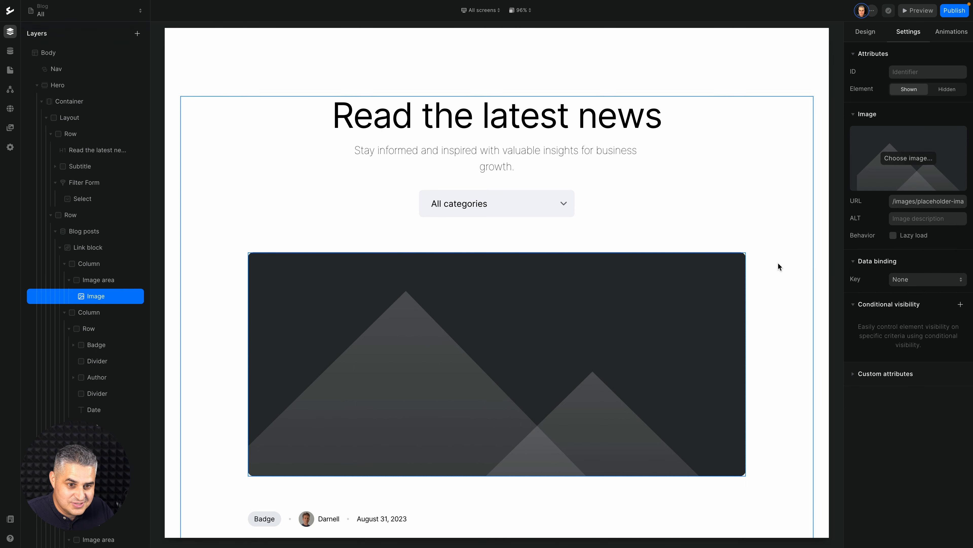
{"action": "left_click", "coordinate": [909, 280]}
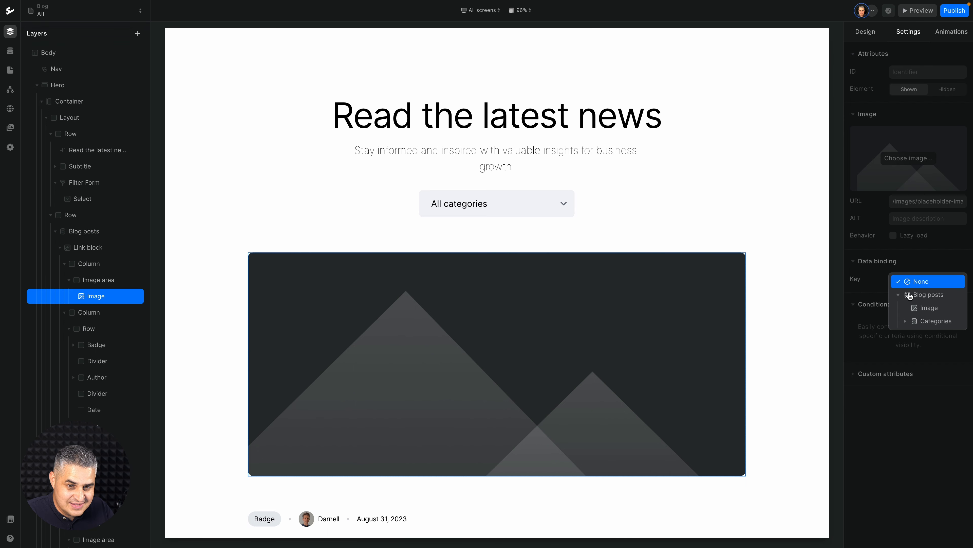
{"action": "left_click", "coordinate": [915, 308]}
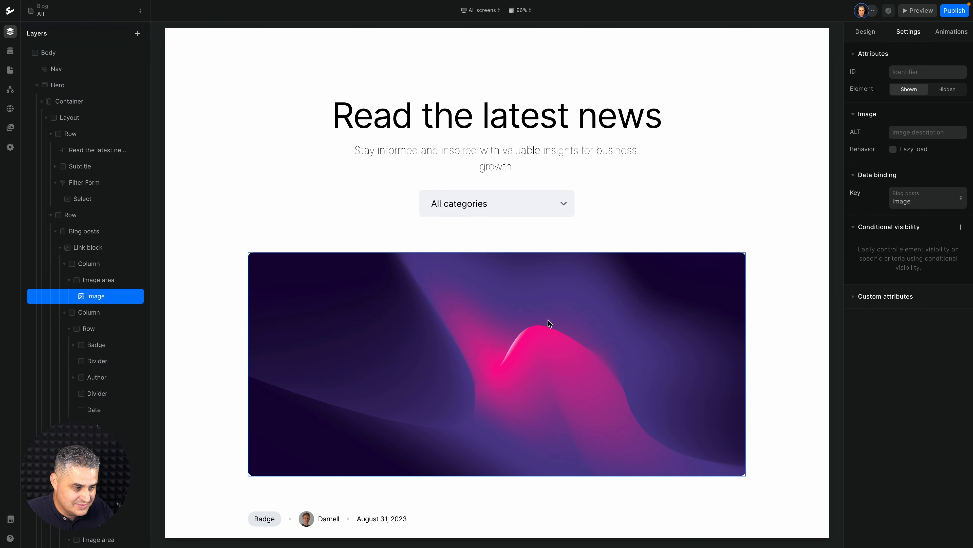
Bind the blog post card's heading to the Name field of Blog posts.
{"action": "scroll", "coordinate": [548, 321], "scroll_direction": "down", "scroll_amount": 5}
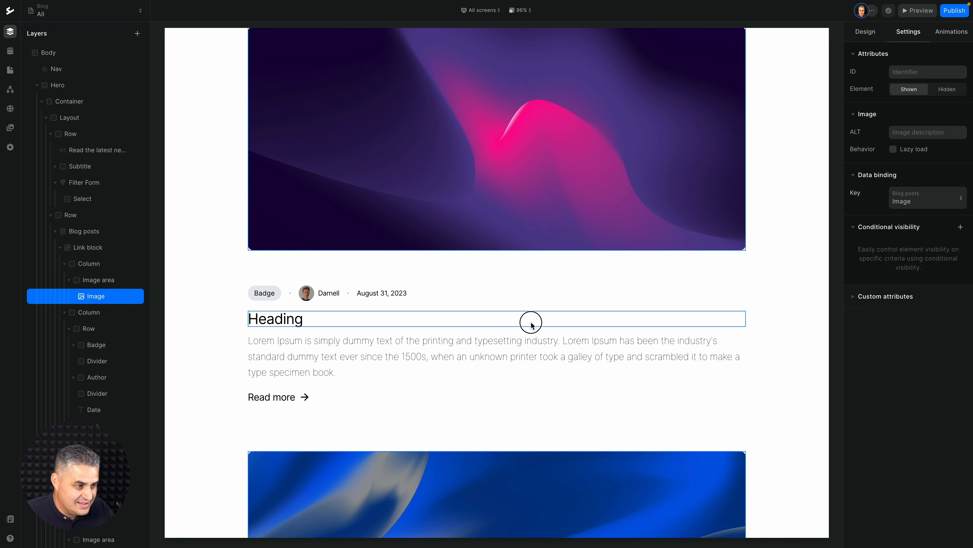
{"action": "left_click", "coordinate": [531, 322]}
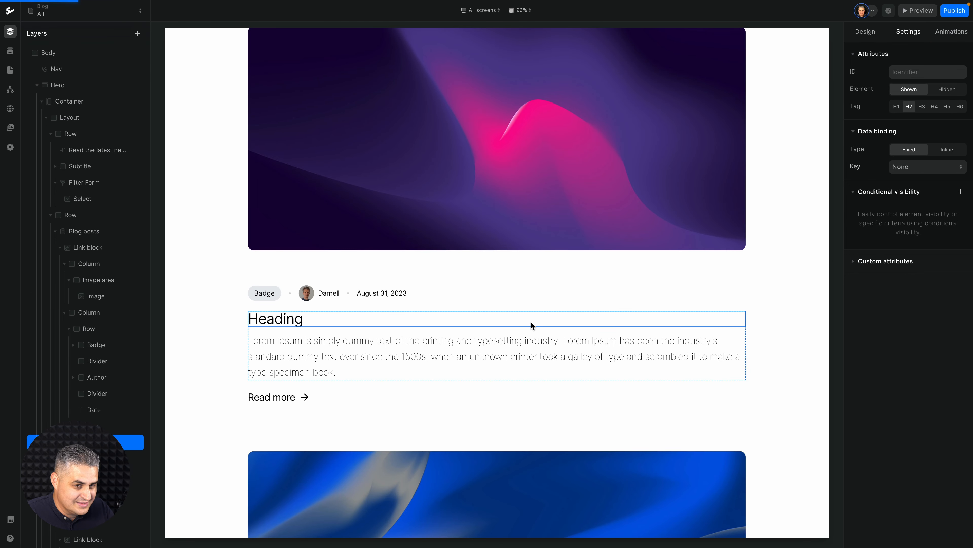
{"action": "left_click", "coordinate": [905, 172]}
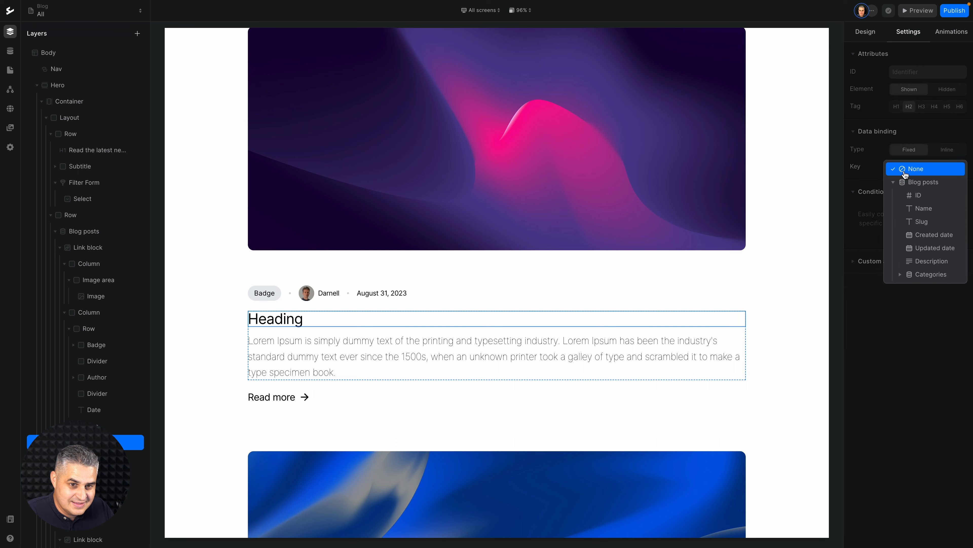
{"action": "left_click", "coordinate": [914, 208]}
Bind the Lorem Ipsum paragraph below the post heading to the Description field of Blog posts.
{"action": "left_click", "coordinate": [609, 343]}
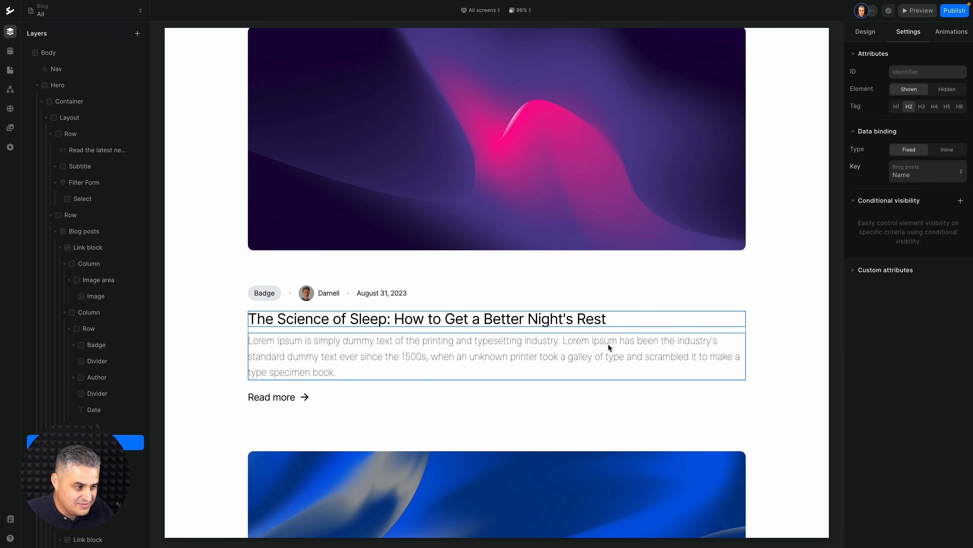
{"action": "scroll", "coordinate": [609, 344], "scroll_direction": "down", "scroll_amount": 3}
{"action": "scroll", "coordinate": [608, 344], "scroll_direction": "down", "scroll_amount": 5}
{"action": "scroll", "coordinate": [608, 344], "scroll_direction": "up", "scroll_amount": 4}
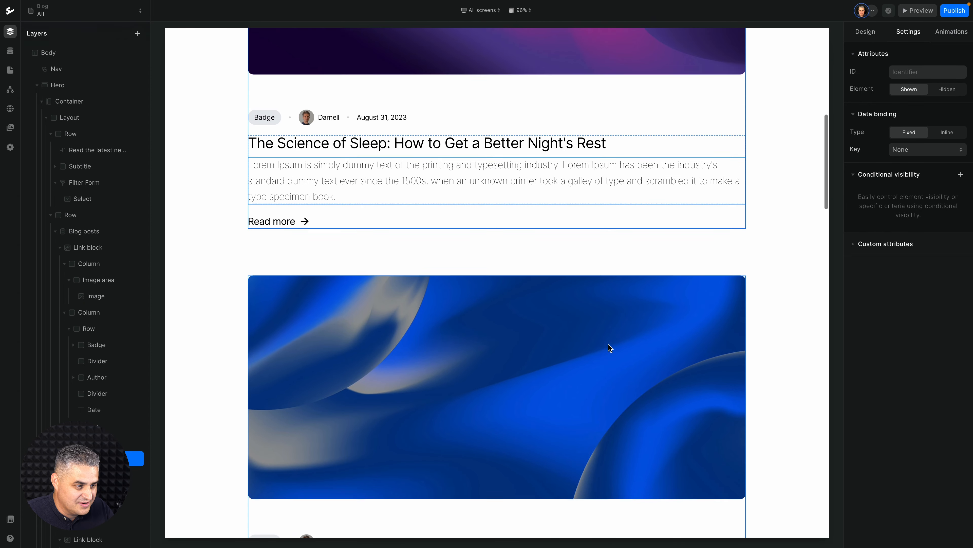
{"action": "left_click", "coordinate": [911, 155]}
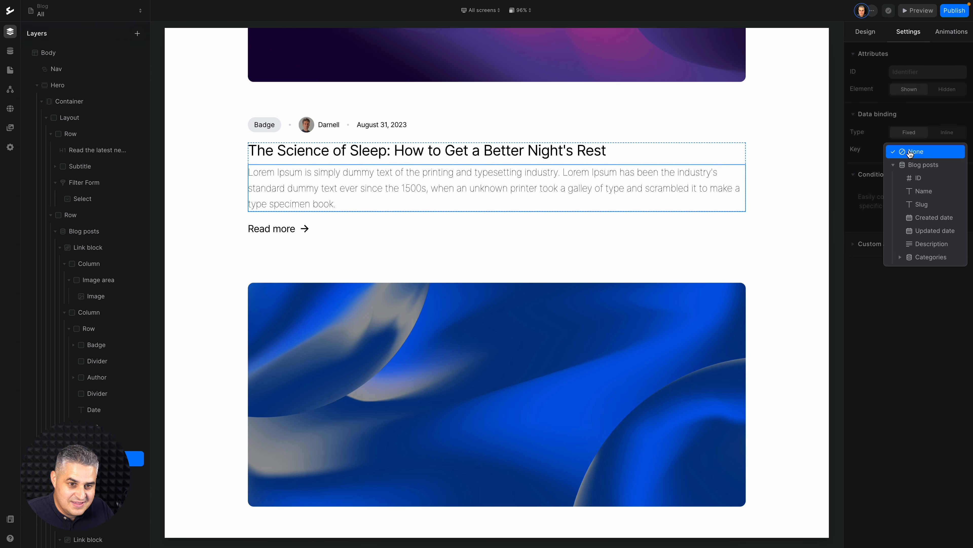
{"action": "left_click", "coordinate": [923, 244]}
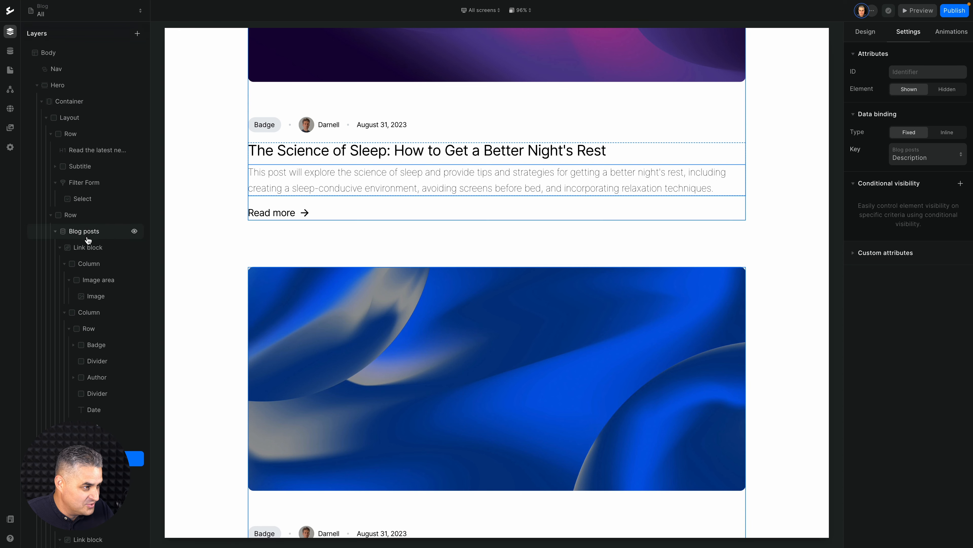
Link the post card's link block to the Blog Post page, using the current collection of Blog posts as its data.
{"action": "left_click", "coordinate": [86, 246]}
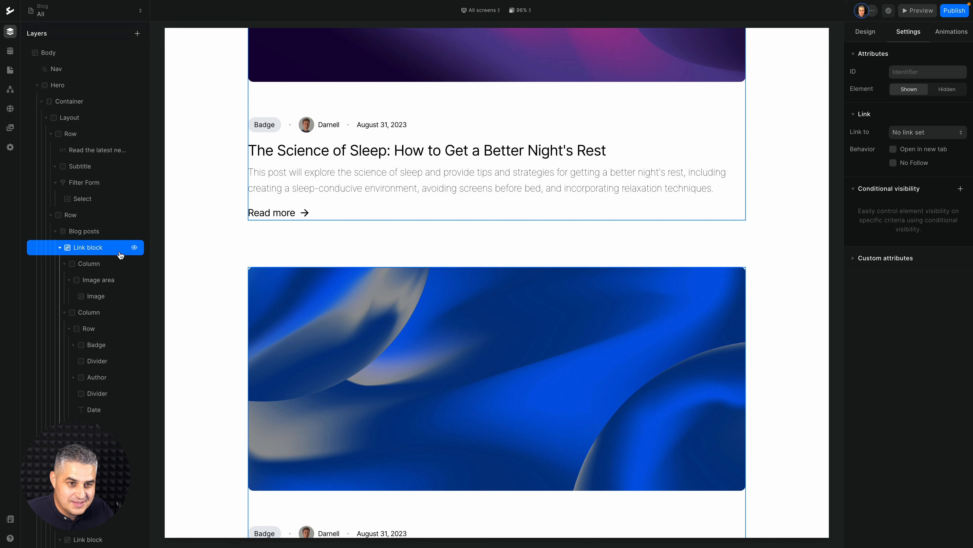
{"action": "left_click", "coordinate": [923, 134]}
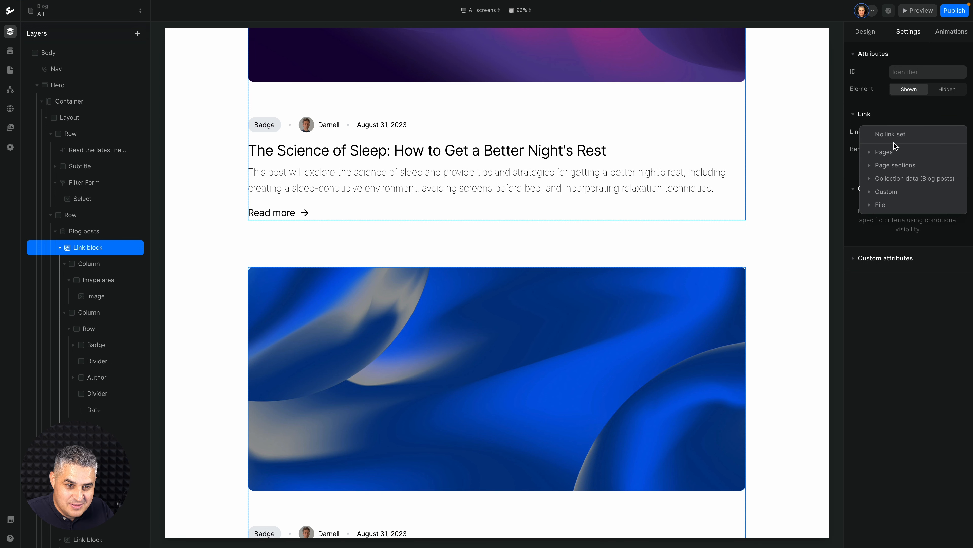
{"action": "left_click", "coordinate": [883, 153]}
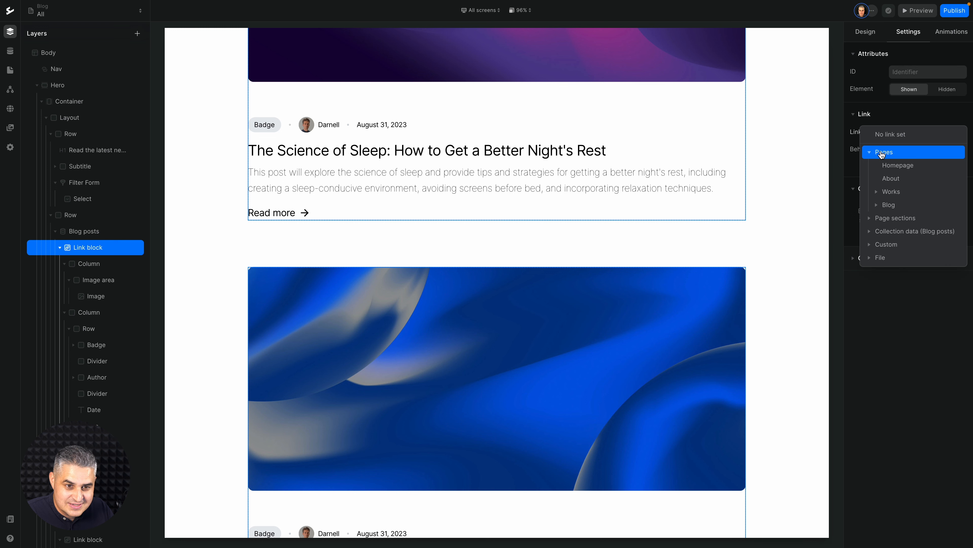
{"action": "left_click", "coordinate": [879, 205]}
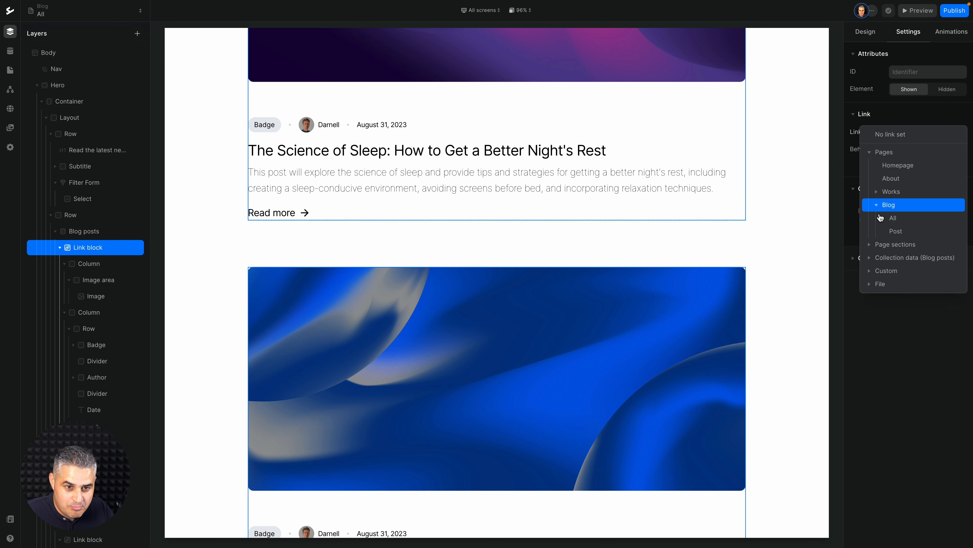
{"action": "left_click", "coordinate": [894, 231]}
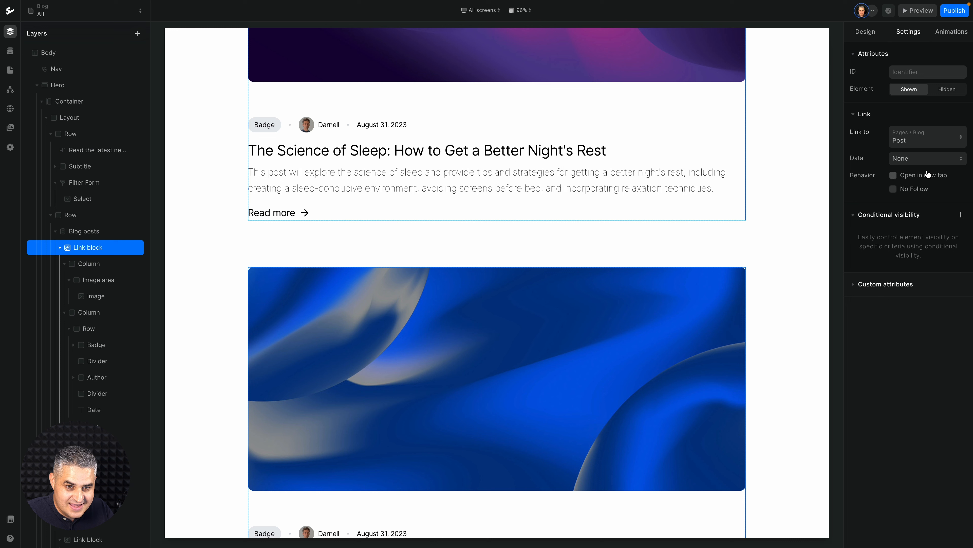
{"action": "left_click", "coordinate": [924, 159]}
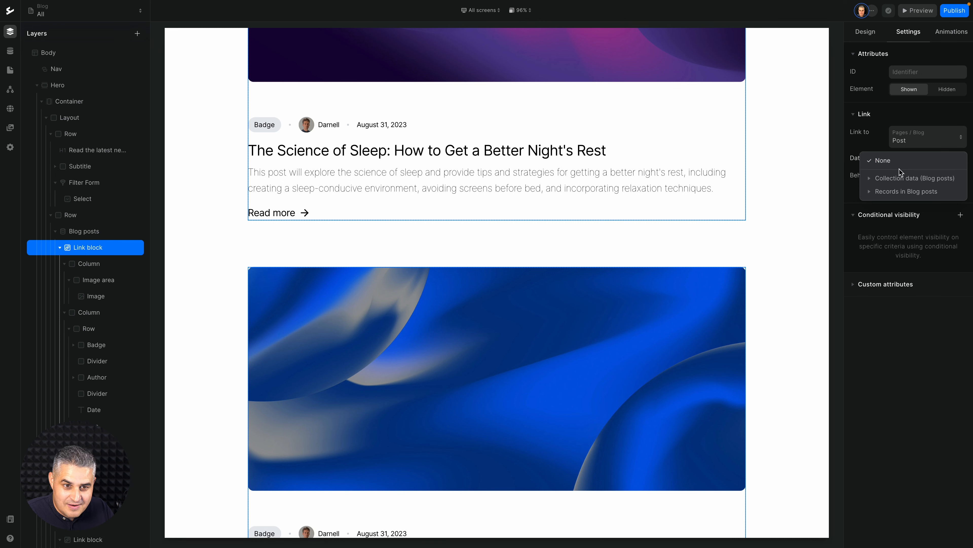
{"action": "left_click", "coordinate": [886, 179]}
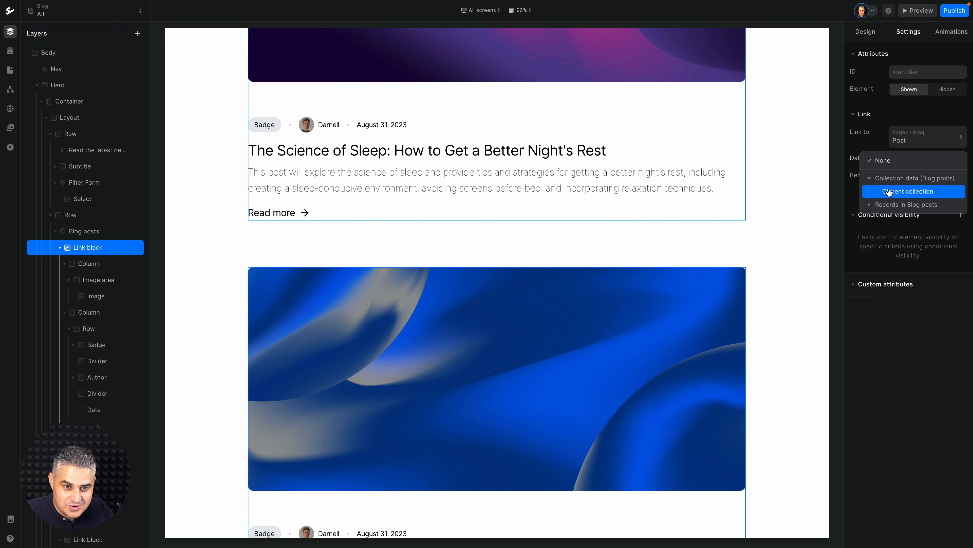
{"action": "left_click", "coordinate": [887, 191]}
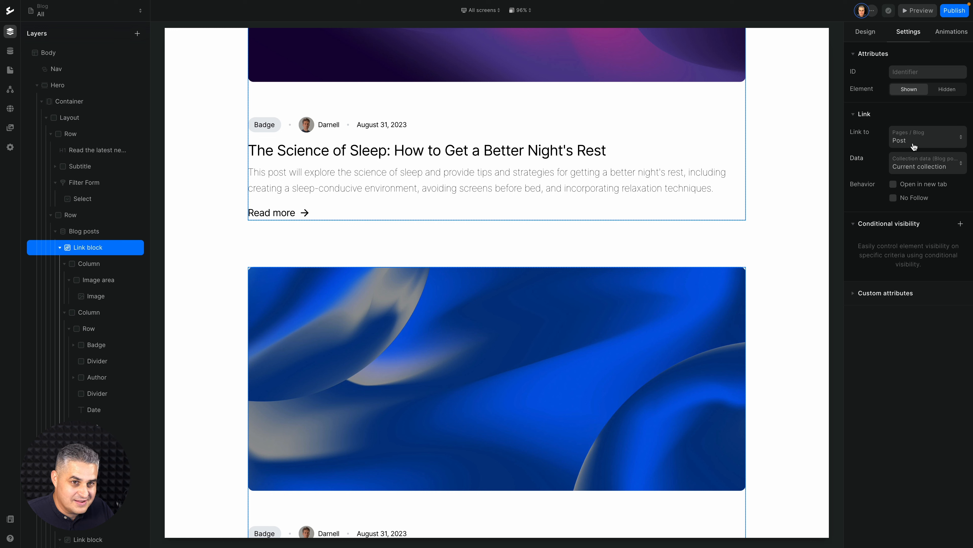
Bind the badge text in the blog post card to the Name field of the Blog posts' Categories.
{"action": "left_click", "coordinate": [261, 126]}
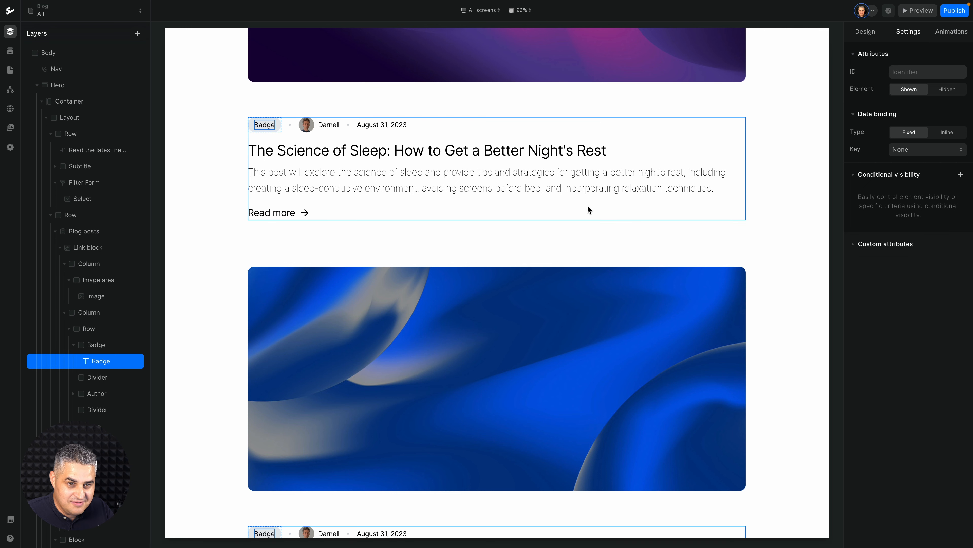
{"action": "left_click", "coordinate": [908, 151]}
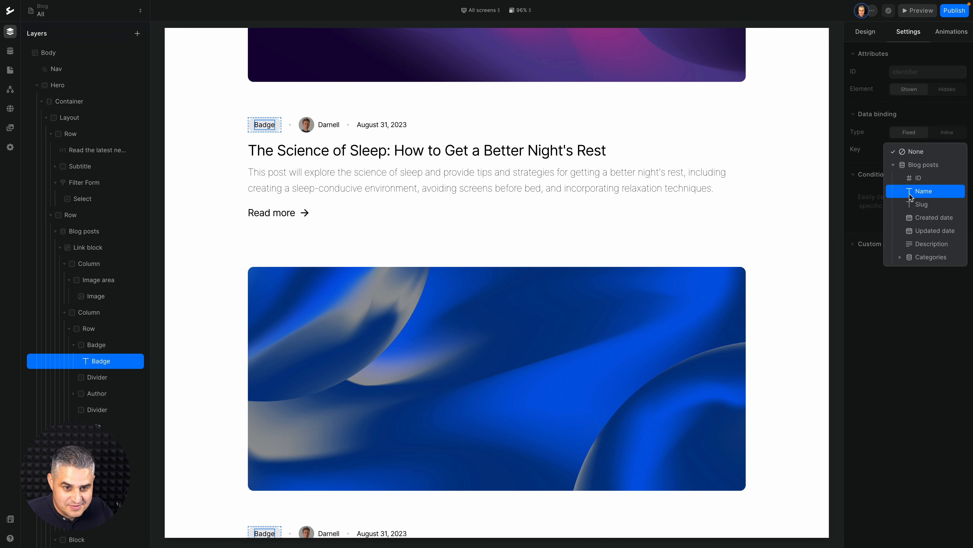
{"action": "left_click", "coordinate": [907, 257]}
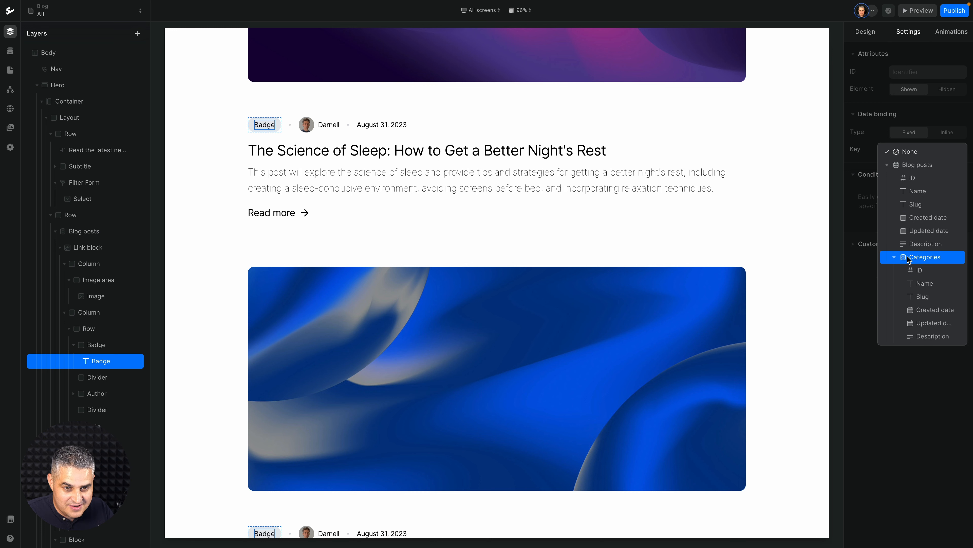
{"action": "left_click", "coordinate": [922, 283]}
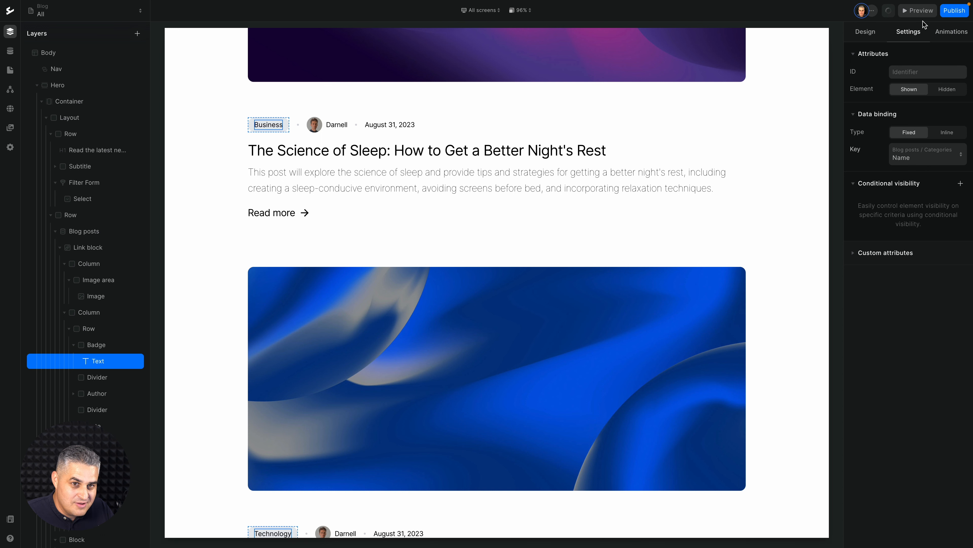
Preview the site, go from the homepage to the Blog page, and check the post cards and the category dropdown.
{"action": "left_click", "coordinate": [919, 10]}
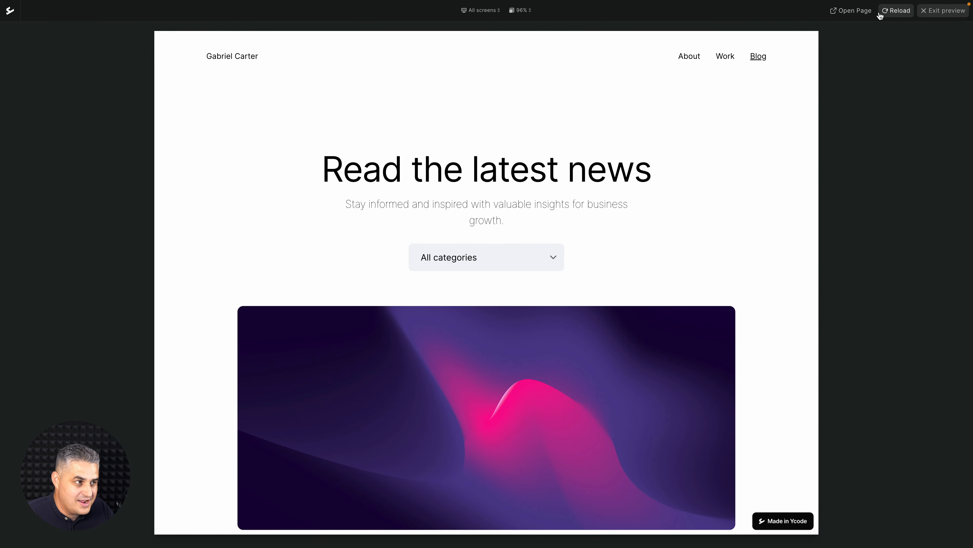
{"action": "left_click", "coordinate": [223, 57]}
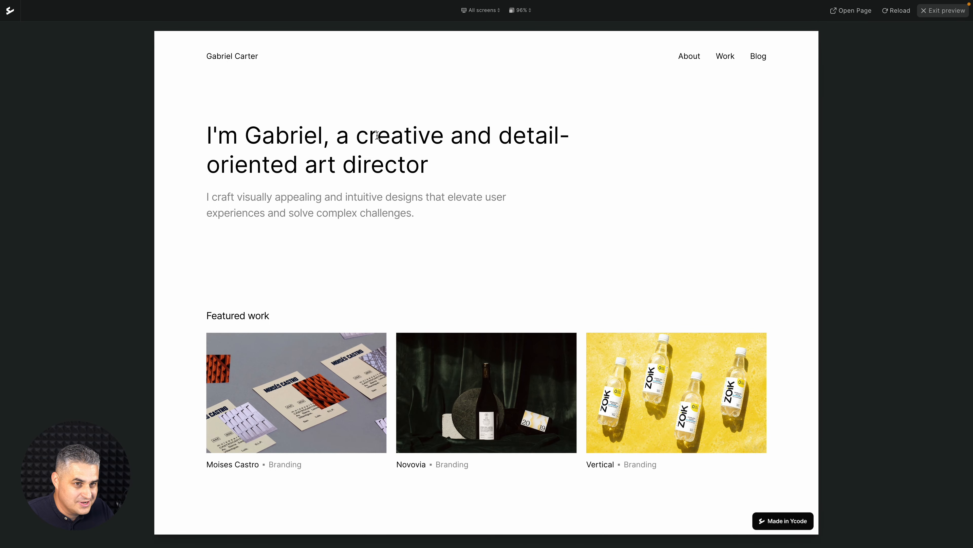
{"action": "left_click", "coordinate": [758, 58]}
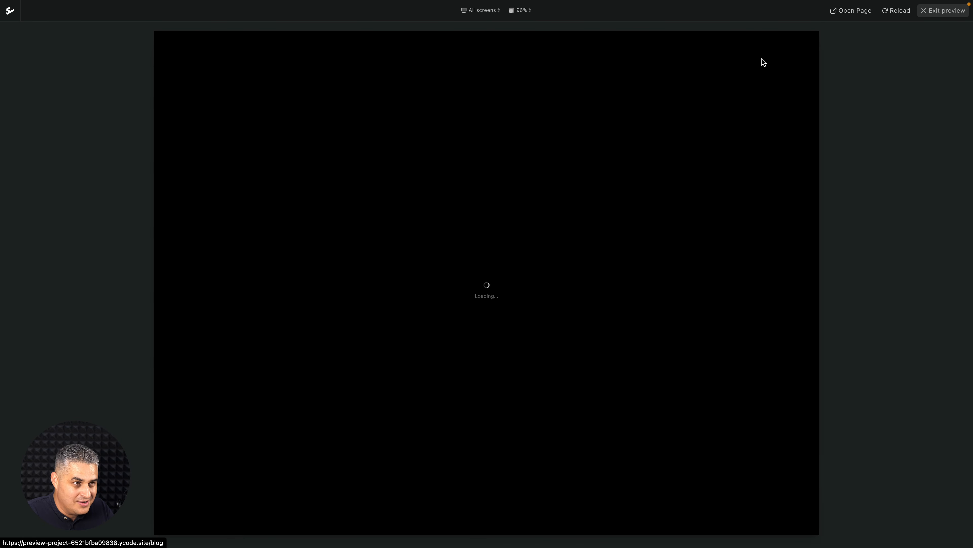
{"action": "scroll", "coordinate": [573, 157], "scroll_direction": "down", "scroll_amount": 10}
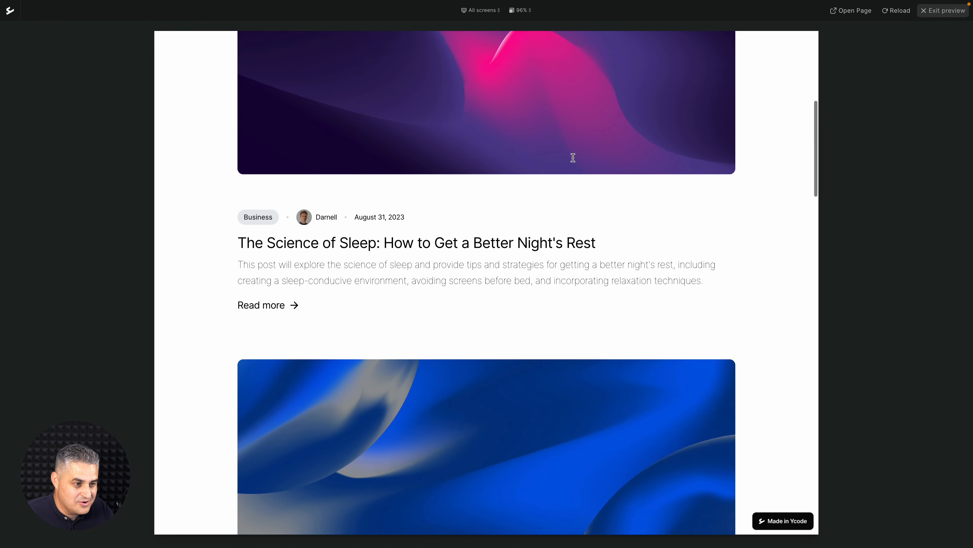
{"action": "scroll", "coordinate": [573, 157], "scroll_direction": "up", "scroll_amount": 10}
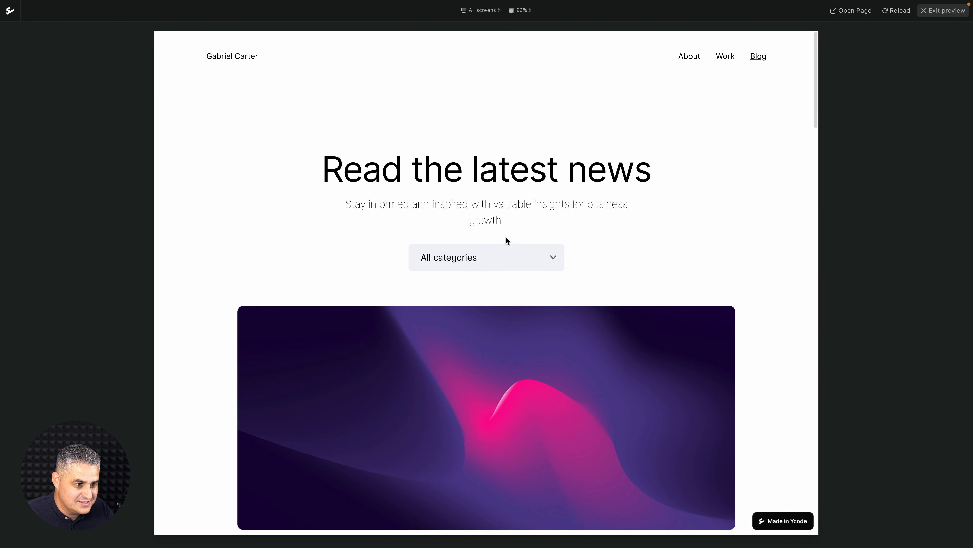
{"action": "left_click", "coordinate": [507, 255]}
{"action": "left_click", "coordinate": [503, 254]}
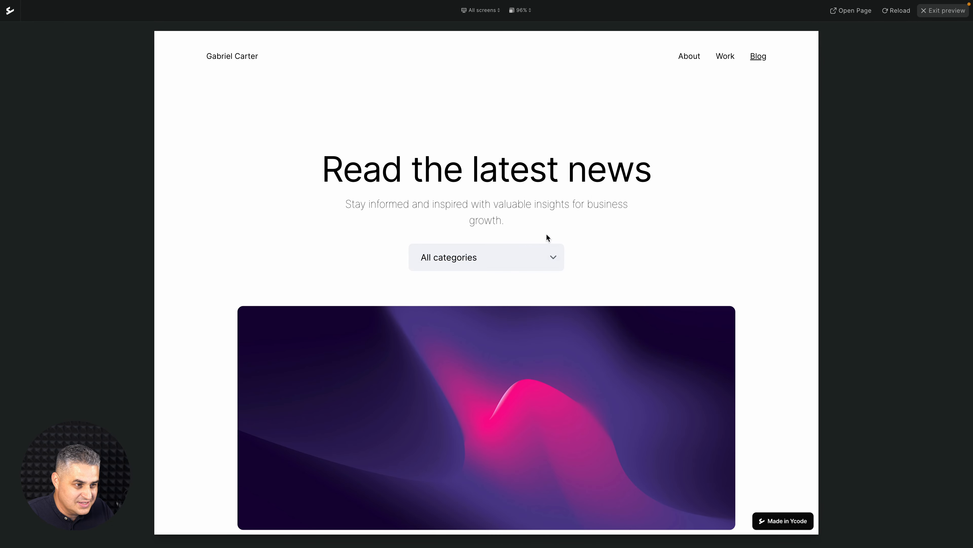
{"action": "scroll", "coordinate": [547, 234], "scroll_direction": "down", "scroll_amount": 5}
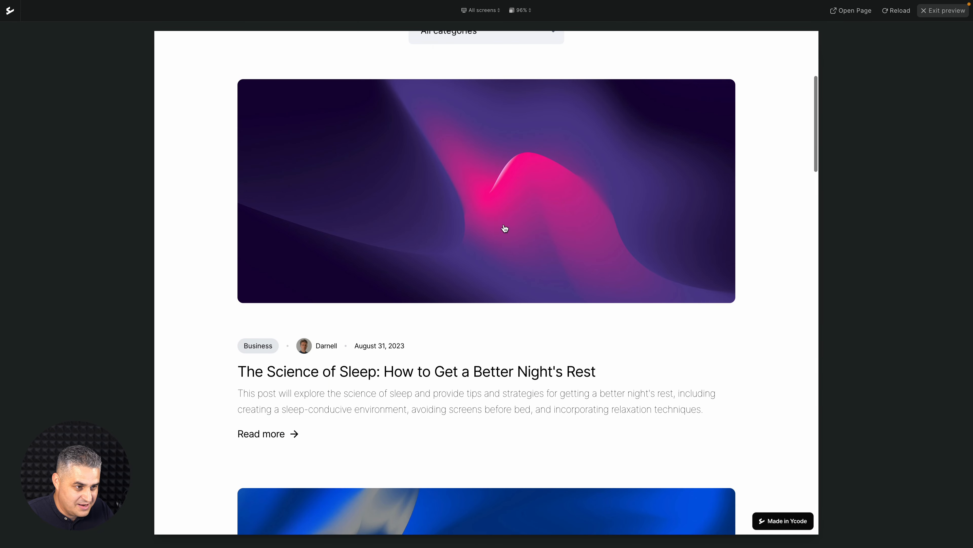
Open the first blog post from its card in the preview, review the whole post page, and exit the preview.
{"action": "left_click", "coordinate": [504, 228]}
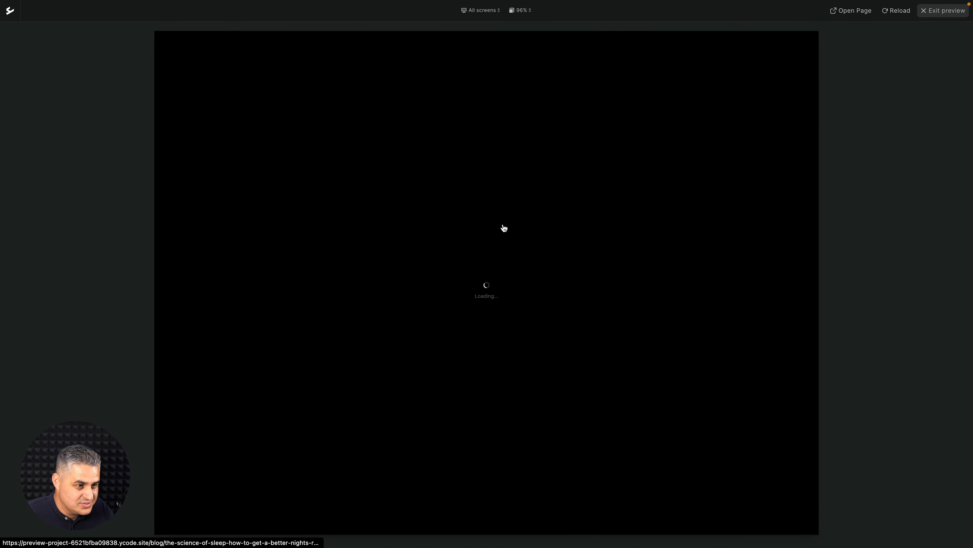
{"action": "scroll", "coordinate": [504, 229], "scroll_direction": "down", "scroll_amount": 15}
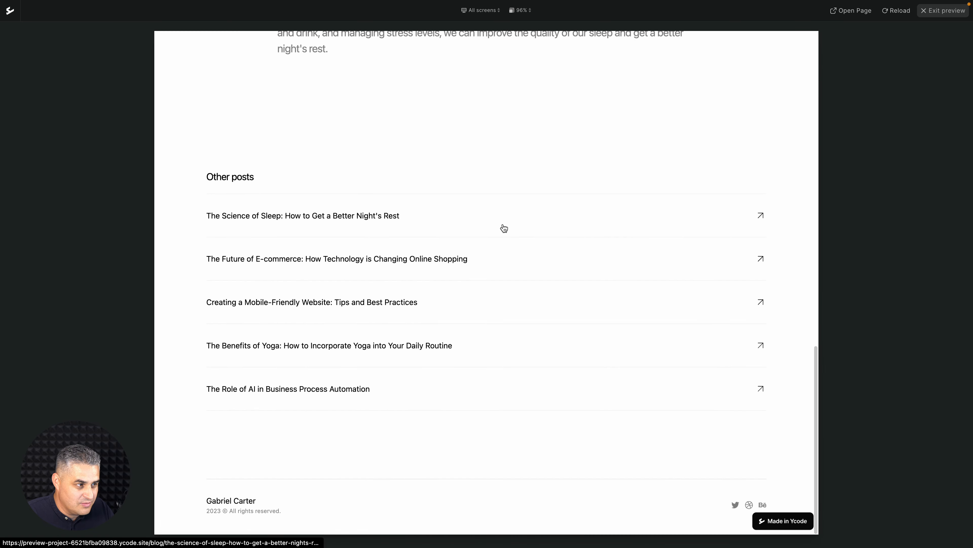
{"action": "scroll", "coordinate": [504, 228], "scroll_direction": "up", "scroll_amount": 15}
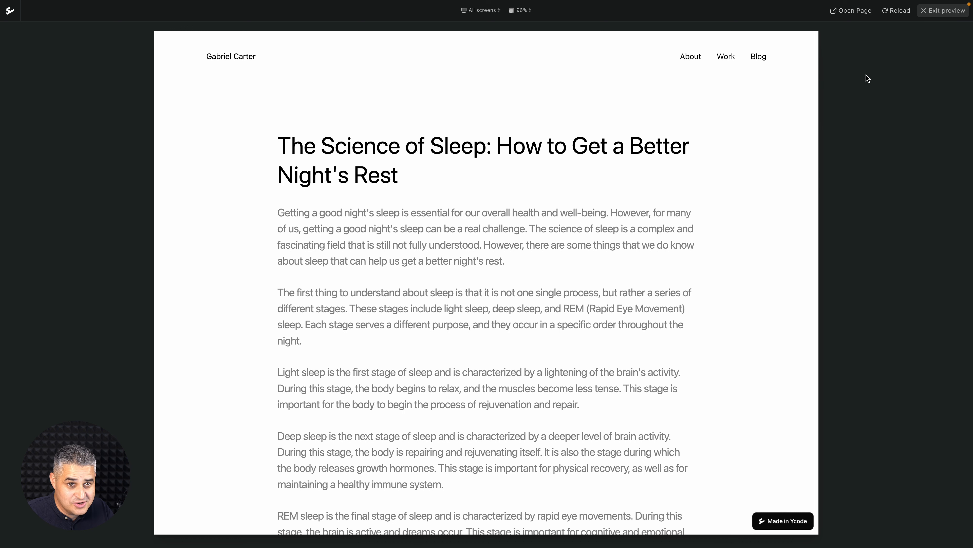
{"action": "left_click", "coordinate": [928, 15]}
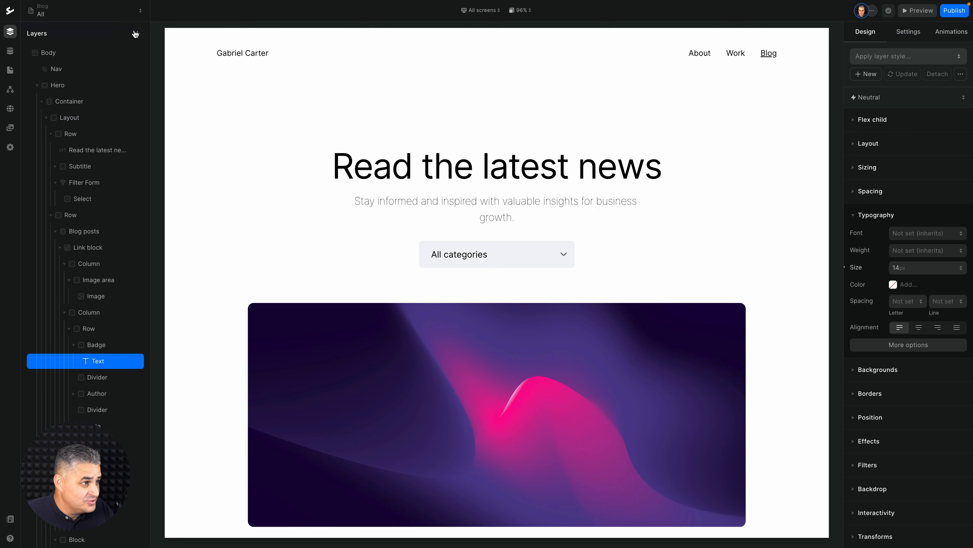
Open the Blog Post page with its heading selected and load the item "The Role of AI in Business Process Automation".
{"action": "left_click", "coordinate": [90, 16]}
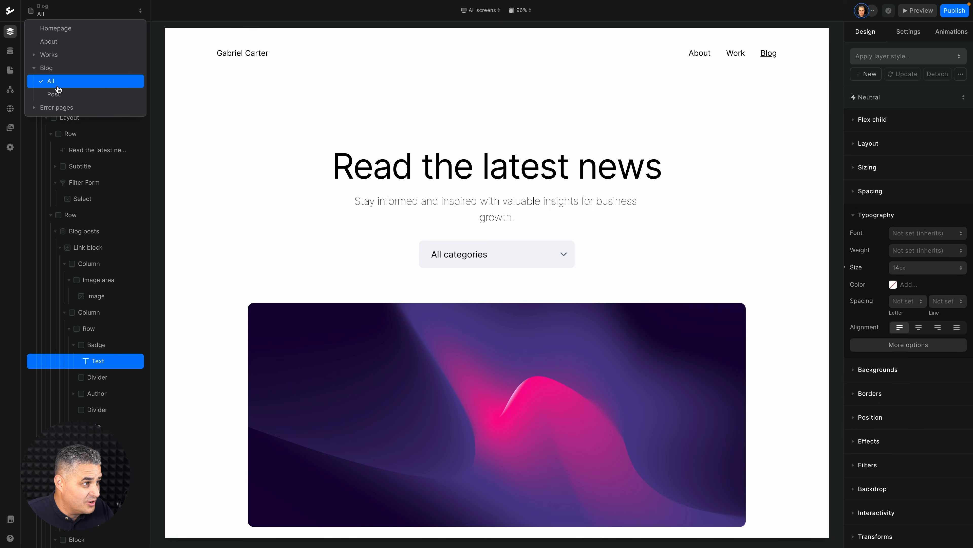
{"action": "left_click", "coordinate": [60, 94]}
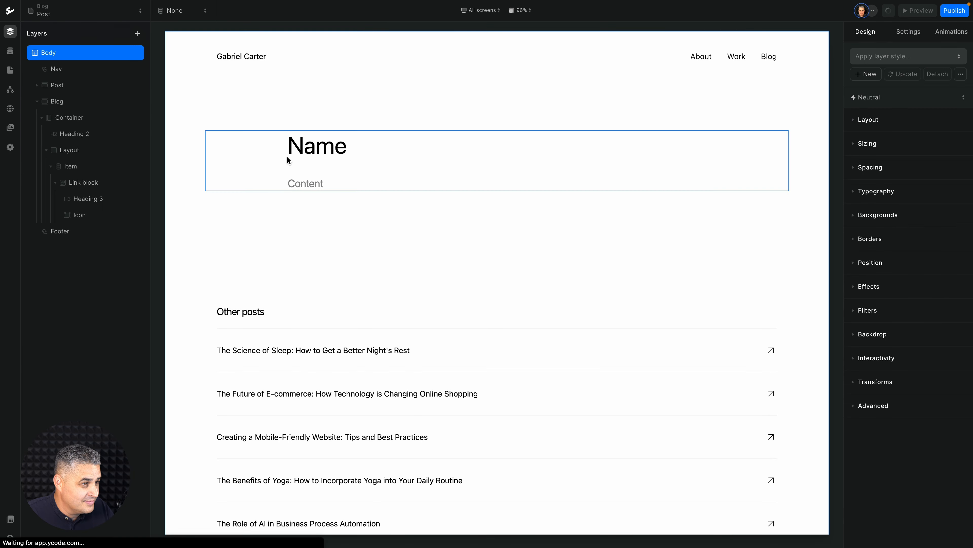
{"action": "left_click", "coordinate": [328, 151]}
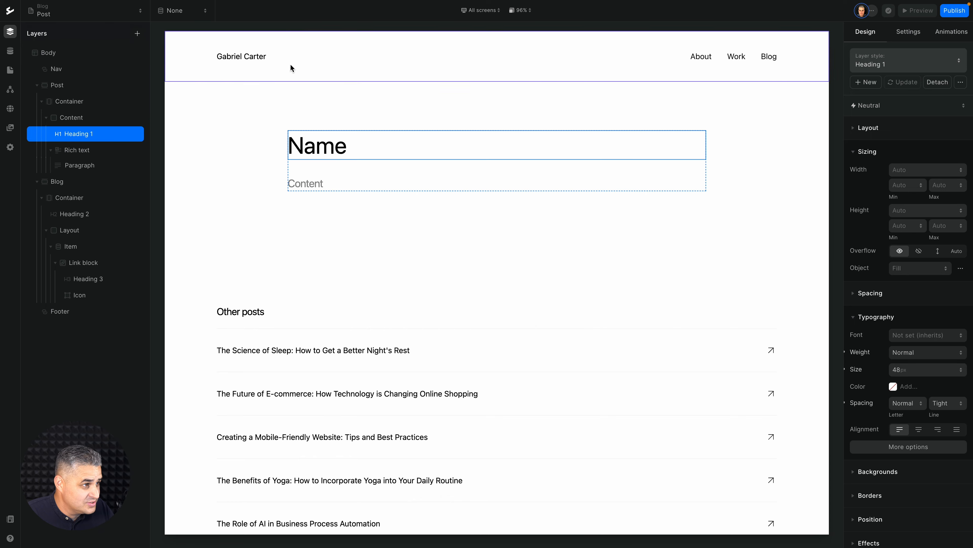
{"action": "left_click", "coordinate": [187, 12]}
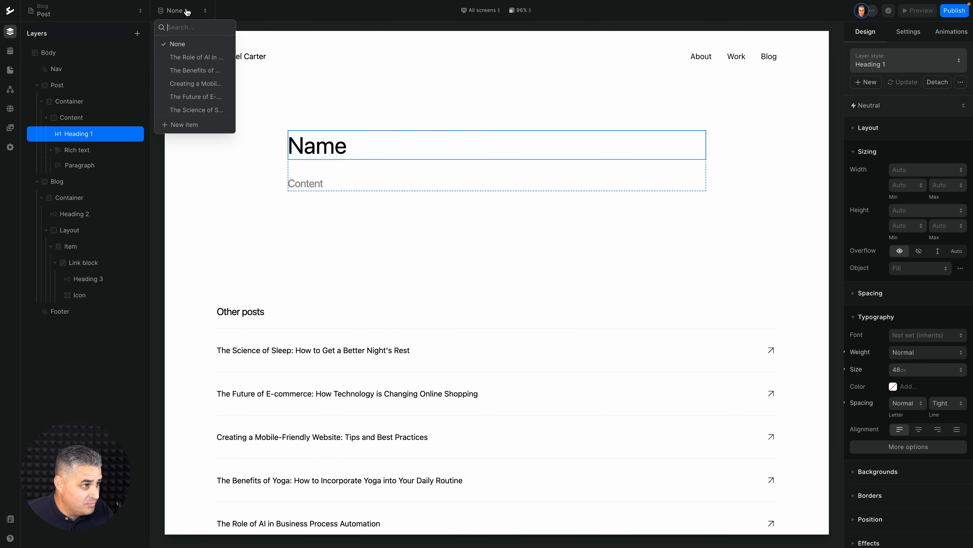
{"action": "left_click", "coordinate": [182, 58]}
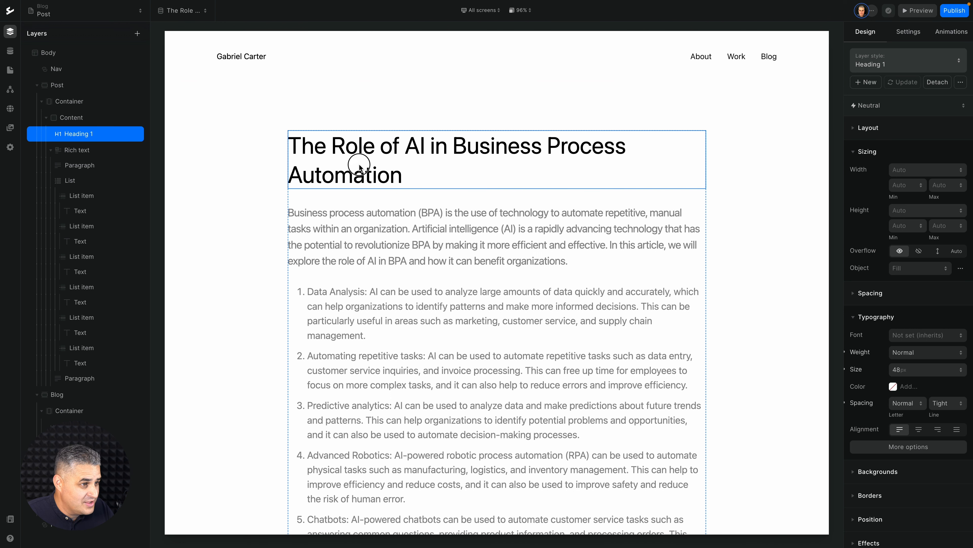
Add an image below the post page's heading and bind it to the Image field of the CMS page data.
{"action": "key", "text": "a"}
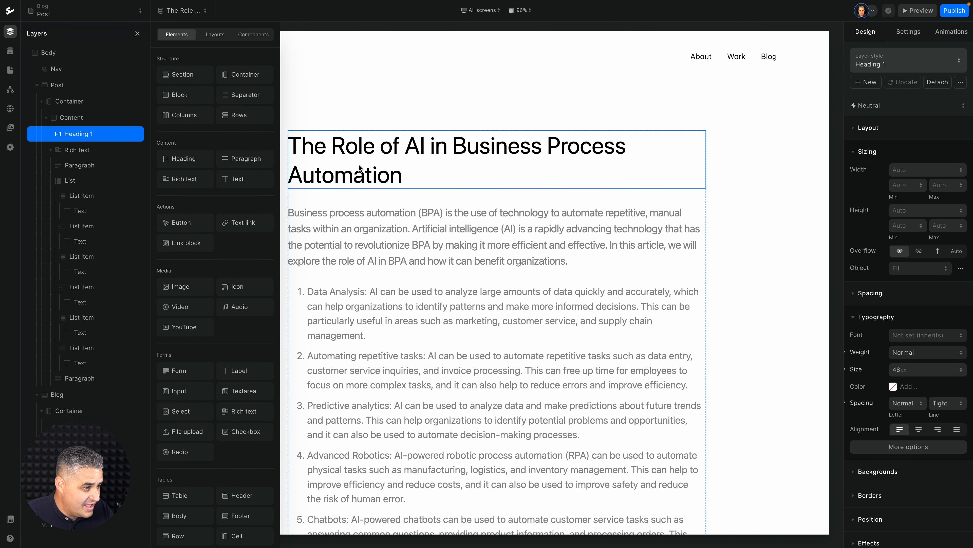
{"action": "left_click", "coordinate": [184, 286]}
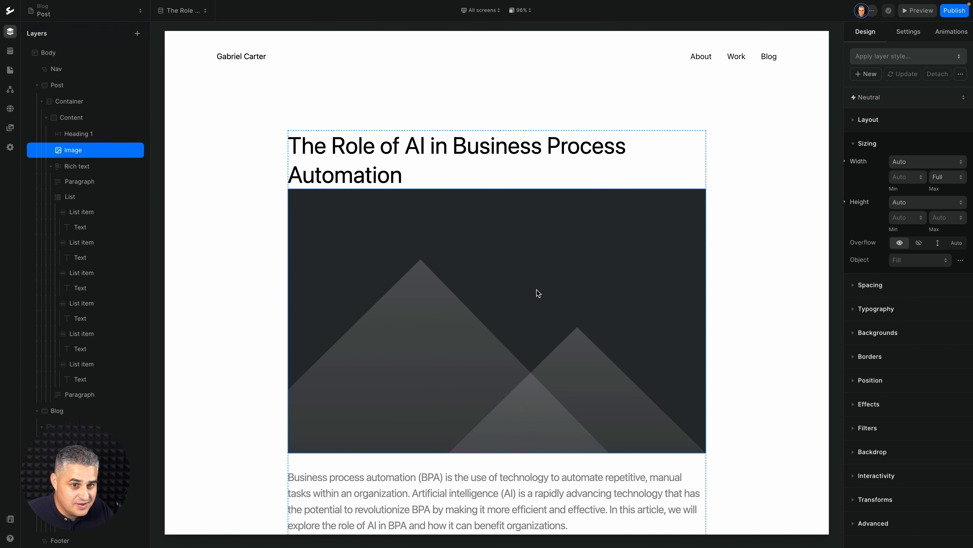
{"action": "left_click", "coordinate": [904, 34]}
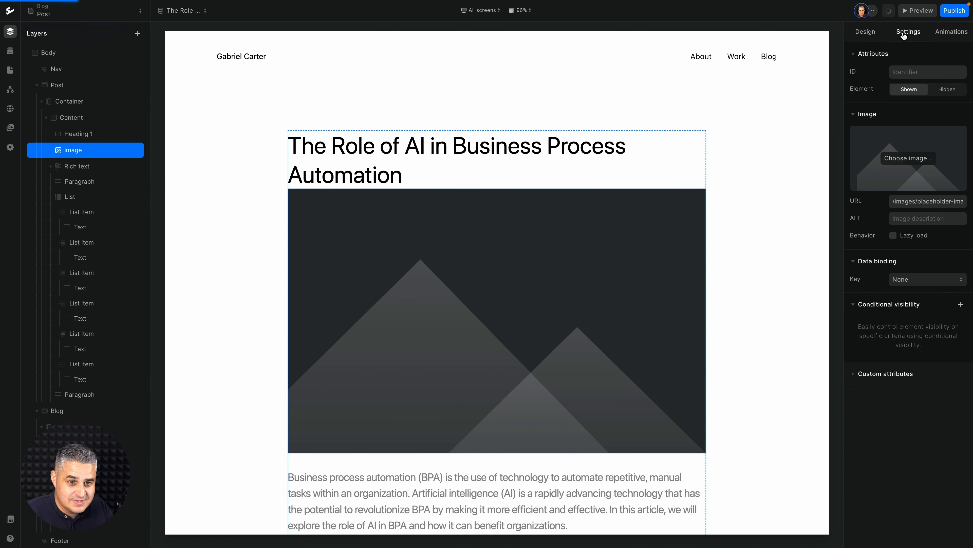
{"action": "left_click", "coordinate": [907, 281]}
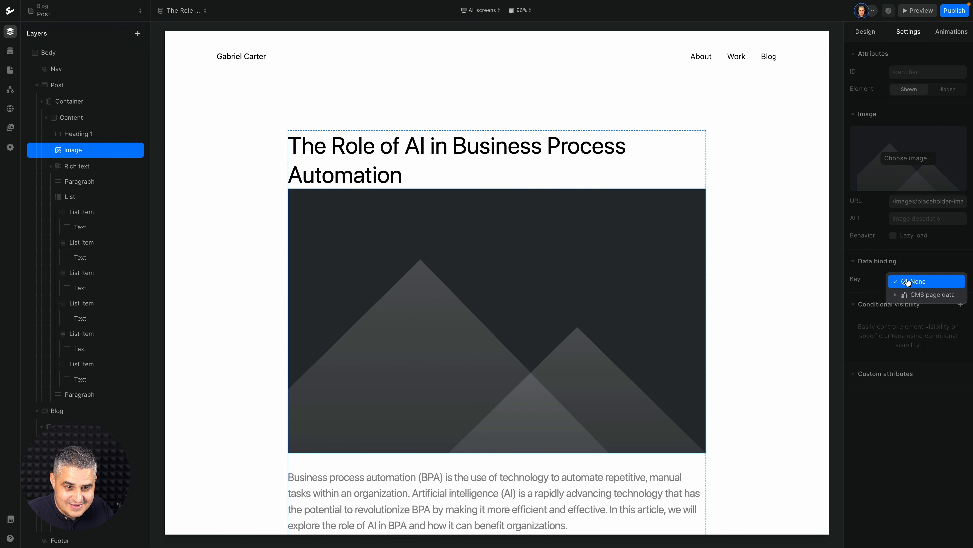
{"action": "left_click", "coordinate": [905, 295]}
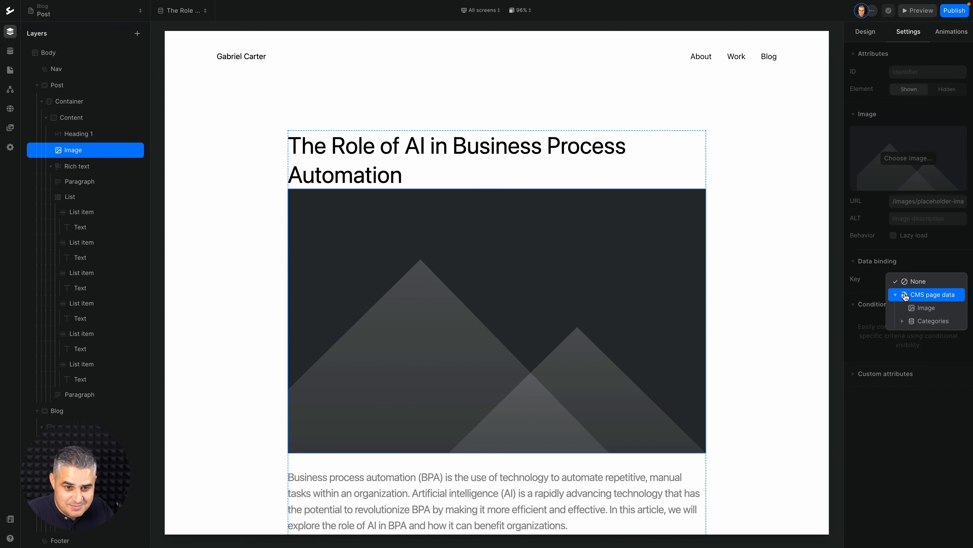
{"action": "left_click", "coordinate": [914, 307]}
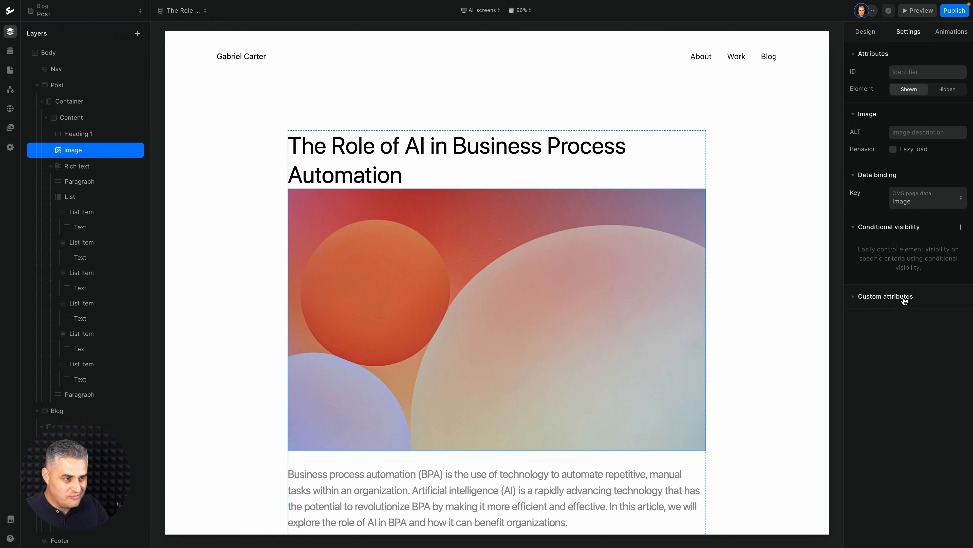
{"action": "scroll", "coordinate": [769, 210], "scroll_direction": "down", "scroll_amount": 15}
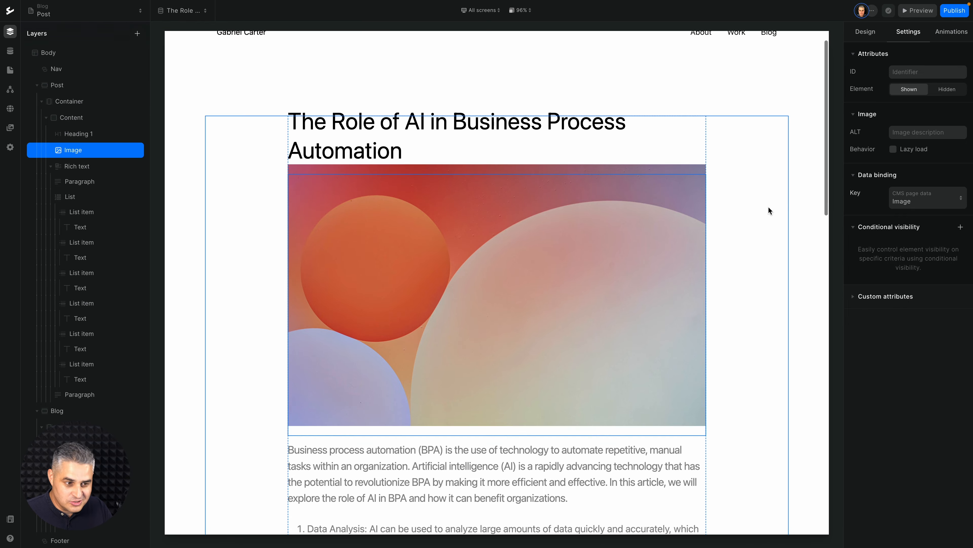
{"action": "scroll", "coordinate": [768, 206], "scroll_direction": "up", "scroll_amount": 15}
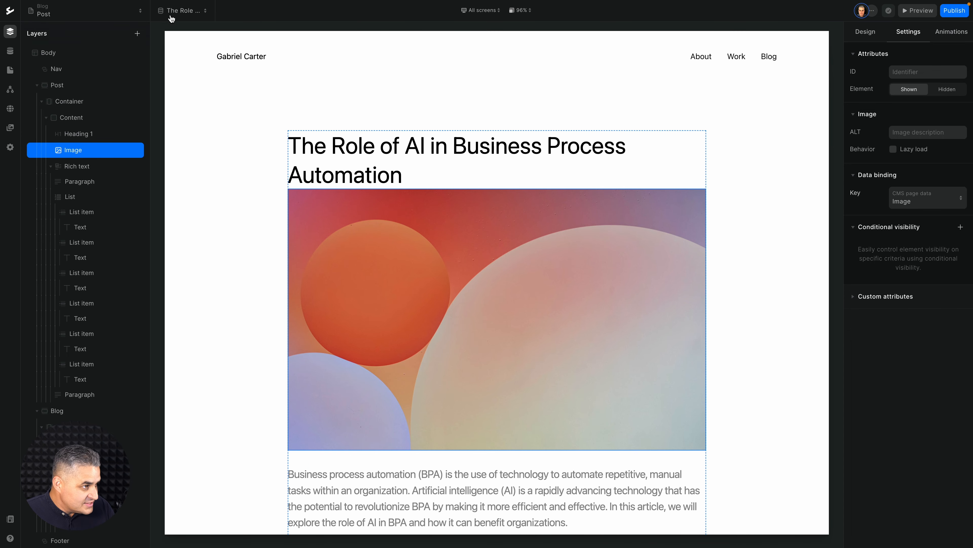
Return to the Blog All page and set the filter form's select options to the Categories collection.
{"action": "left_click", "coordinate": [120, 15]}
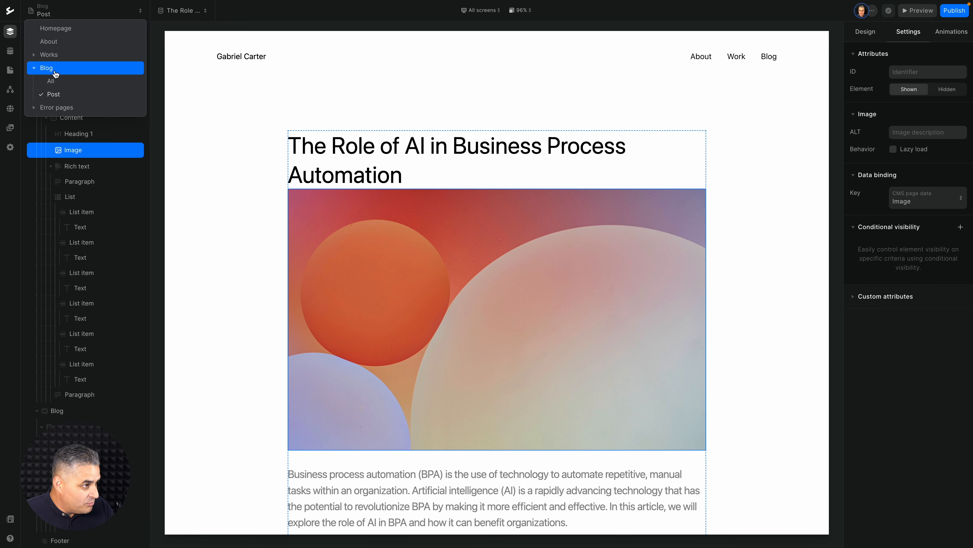
{"action": "left_click", "coordinate": [52, 81]}
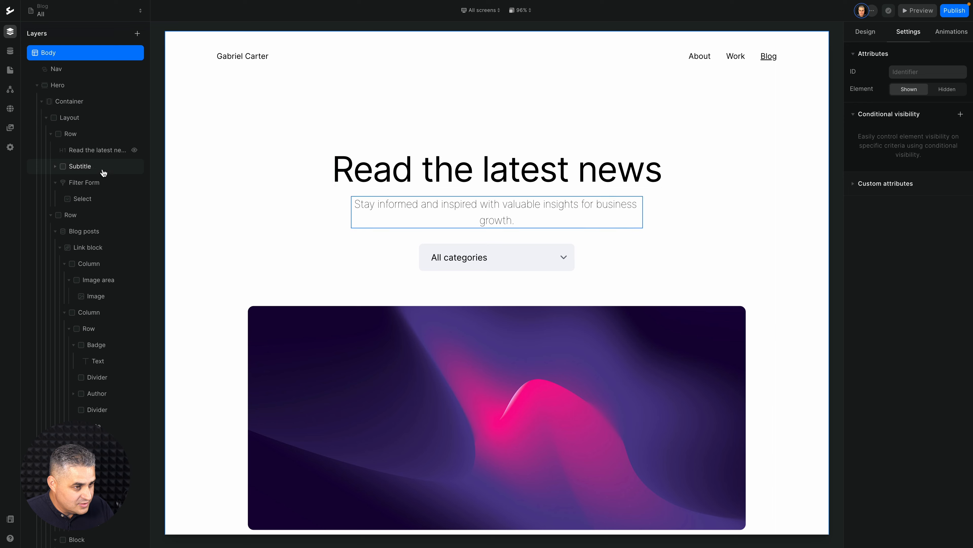
{"action": "left_click", "coordinate": [508, 259]}
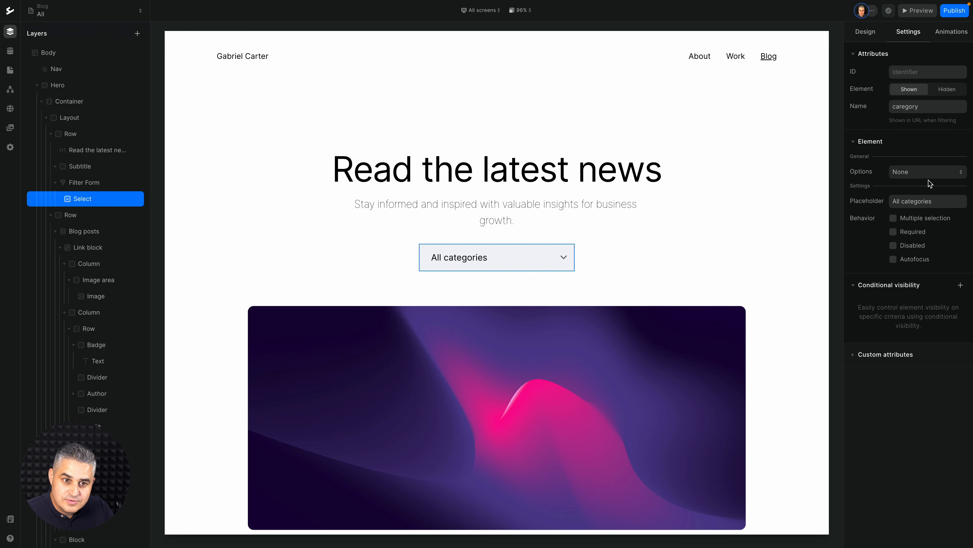
{"action": "left_click", "coordinate": [934, 173]}
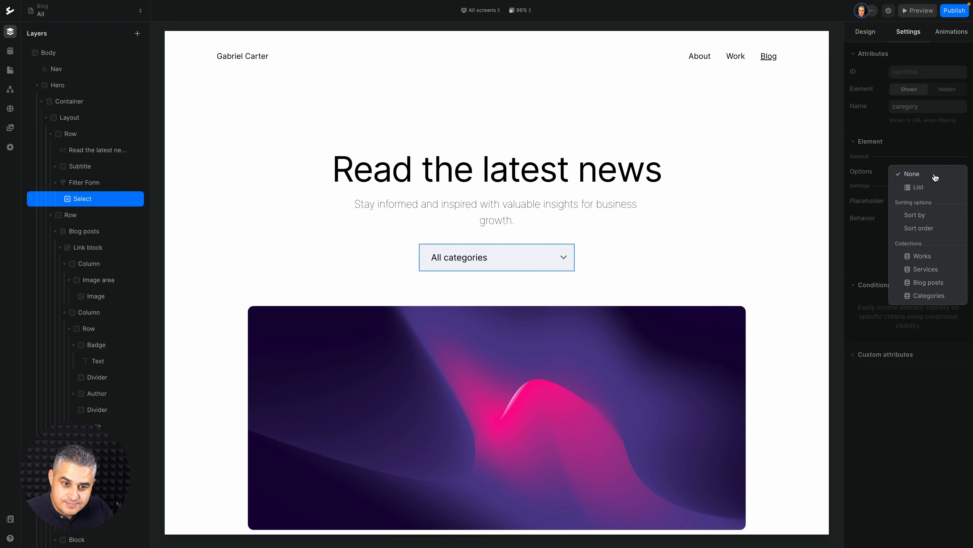
{"action": "left_click", "coordinate": [910, 296]}
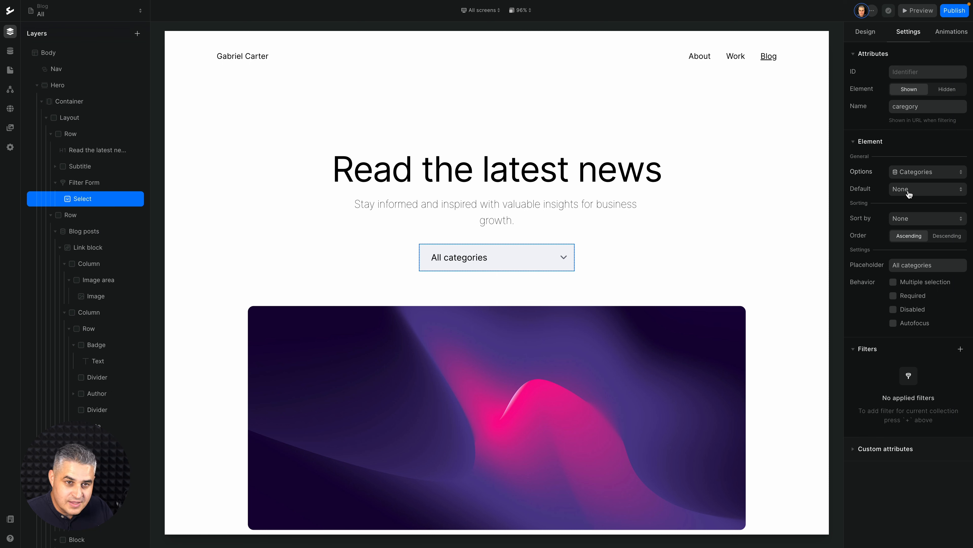
Preview the blog page, filter the posts by Sports and fitness, review the filtered list, and exit the preview.
{"action": "left_click", "coordinate": [918, 10]}
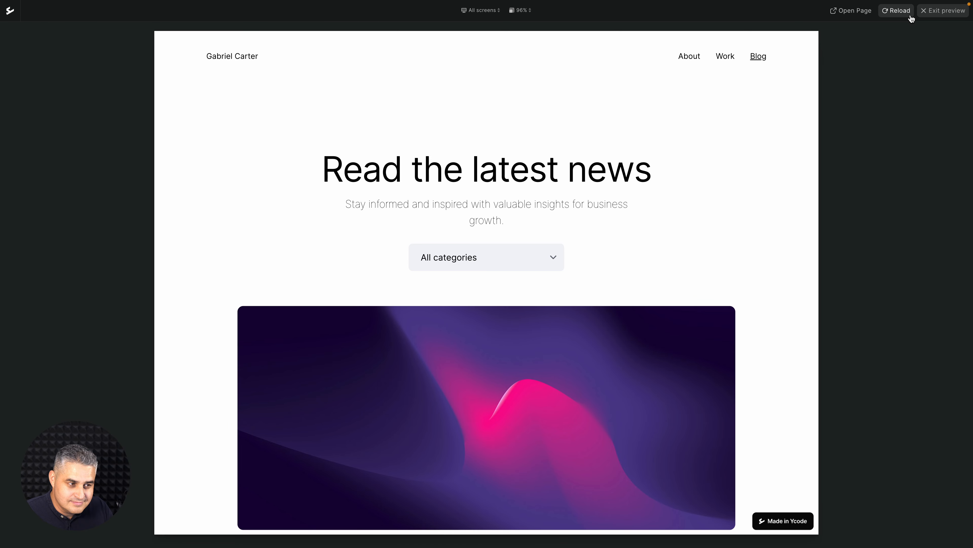
{"action": "left_click", "coordinate": [490, 253]}
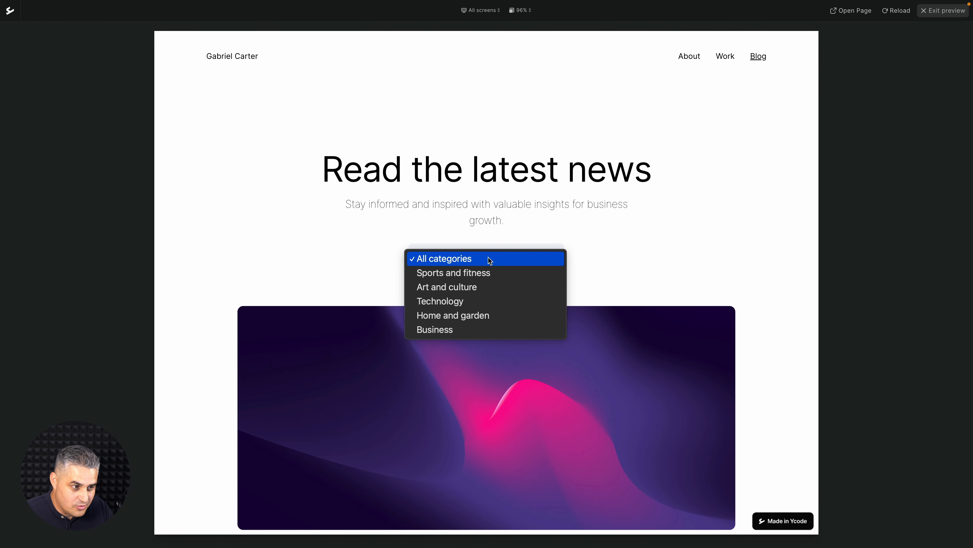
{"action": "left_click", "coordinate": [456, 276]}
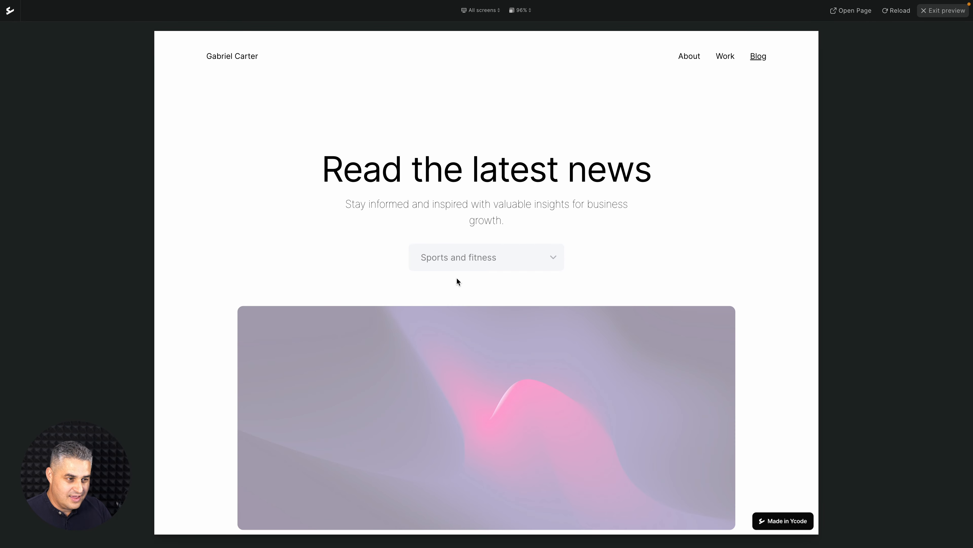
{"action": "scroll", "coordinate": [623, 264], "scroll_direction": "down", "scroll_amount": 6}
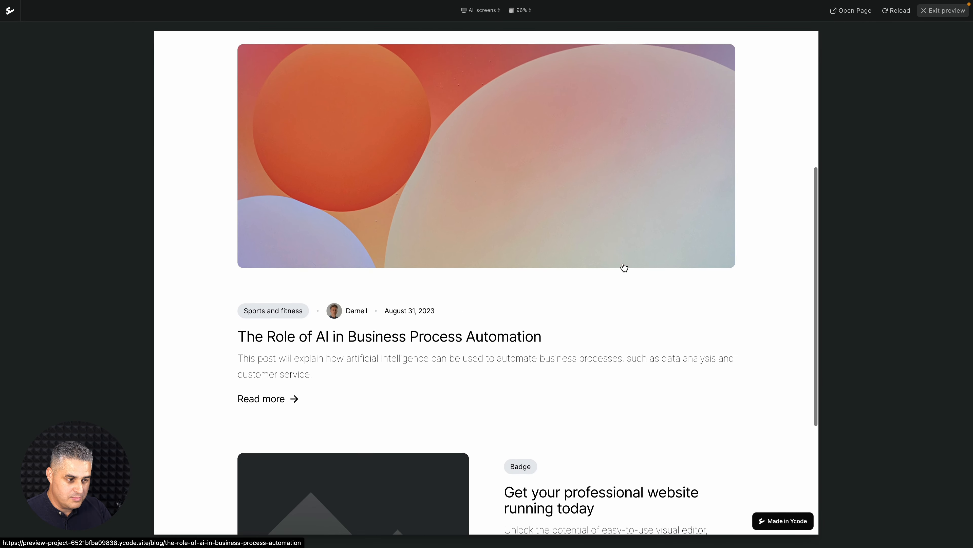
{"action": "scroll", "coordinate": [624, 267], "scroll_direction": "down", "scroll_amount": 4}
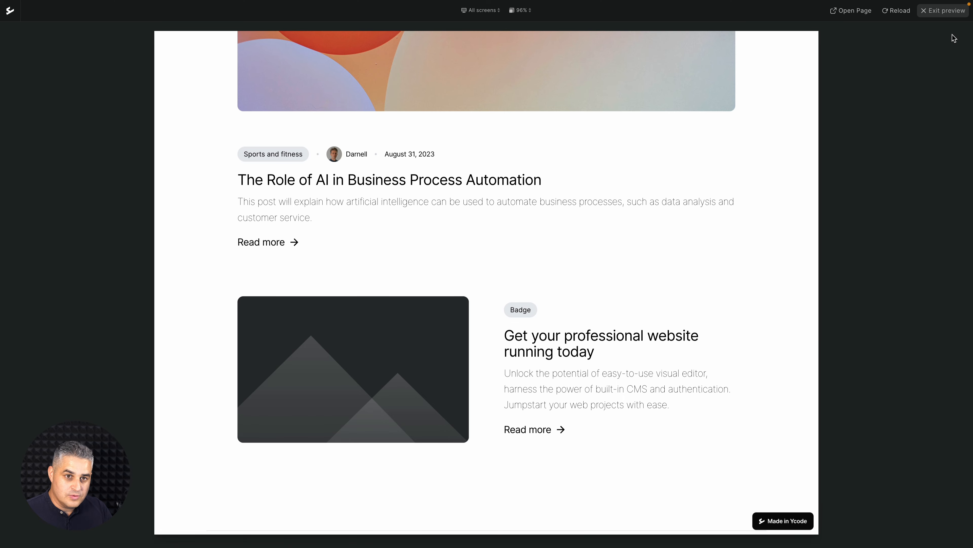
{"action": "left_click", "coordinate": [943, 11]}
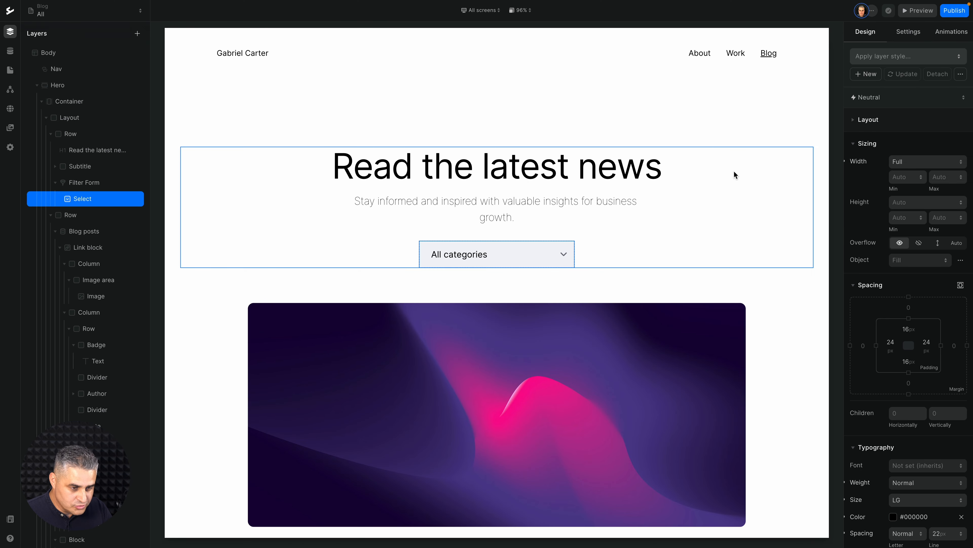
Limit the upper Blog posts list, the one with the large featured card, to a total of 1 item.
{"action": "scroll", "coordinate": [734, 170], "scroll_direction": "down", "scroll_amount": 15}
{"action": "scroll", "coordinate": [749, 196], "scroll_direction": "down", "scroll_amount": 15}
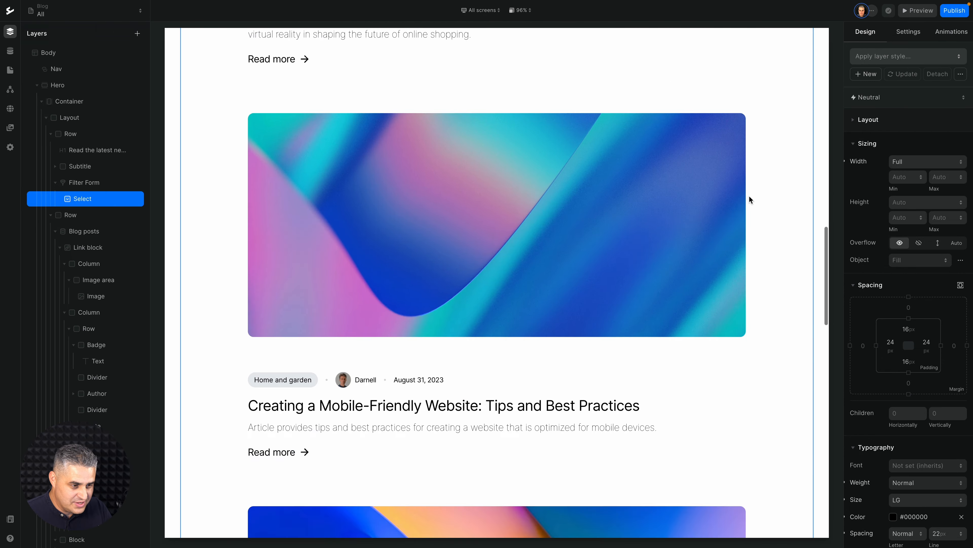
{"action": "scroll", "coordinate": [749, 200], "scroll_direction": "down", "scroll_amount": 5}
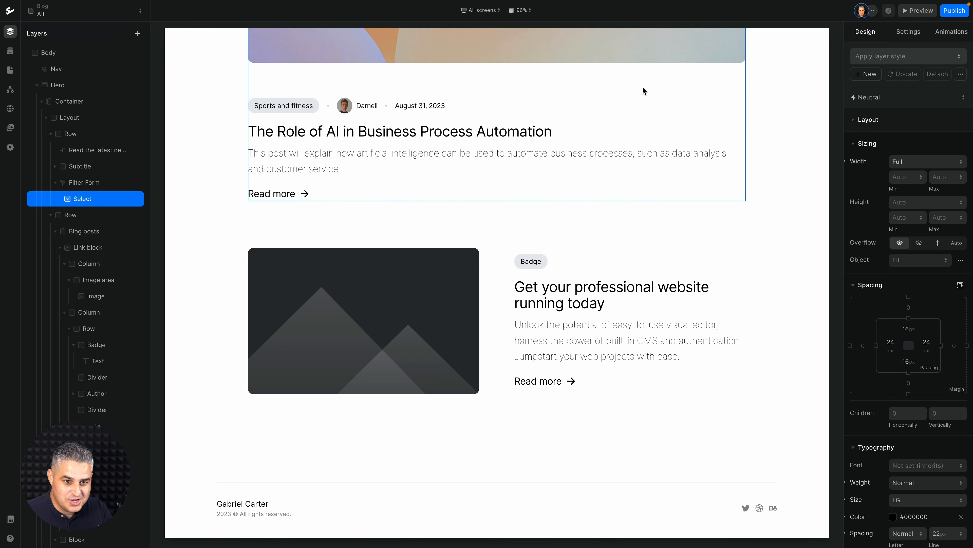
{"action": "scroll", "coordinate": [658, 110], "scroll_direction": "up", "scroll_amount": 20}
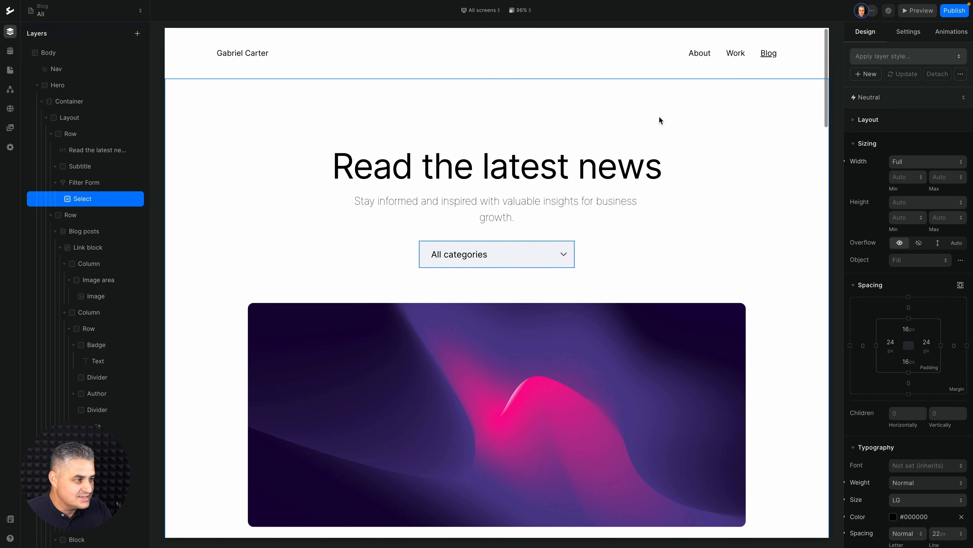
{"action": "left_click", "coordinate": [84, 231]}
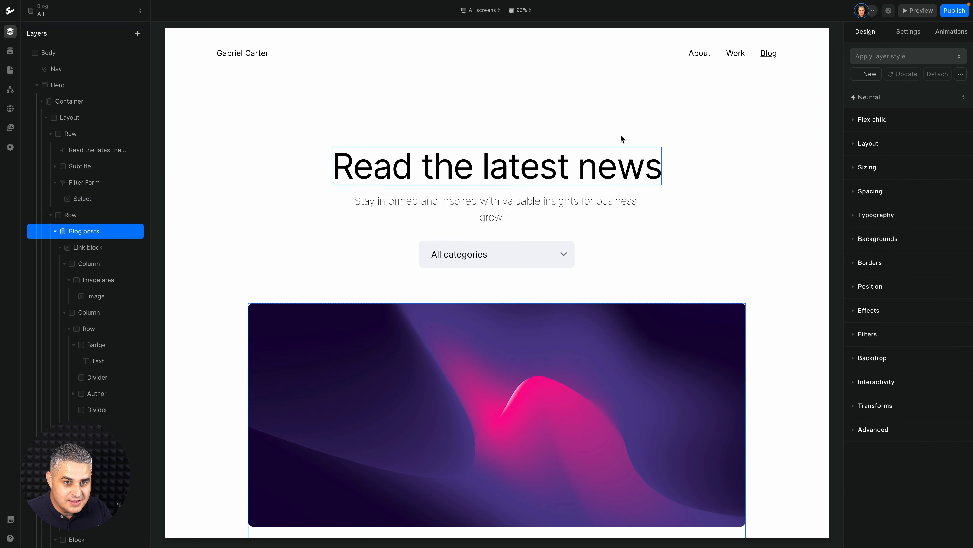
{"action": "left_click", "coordinate": [905, 32]}
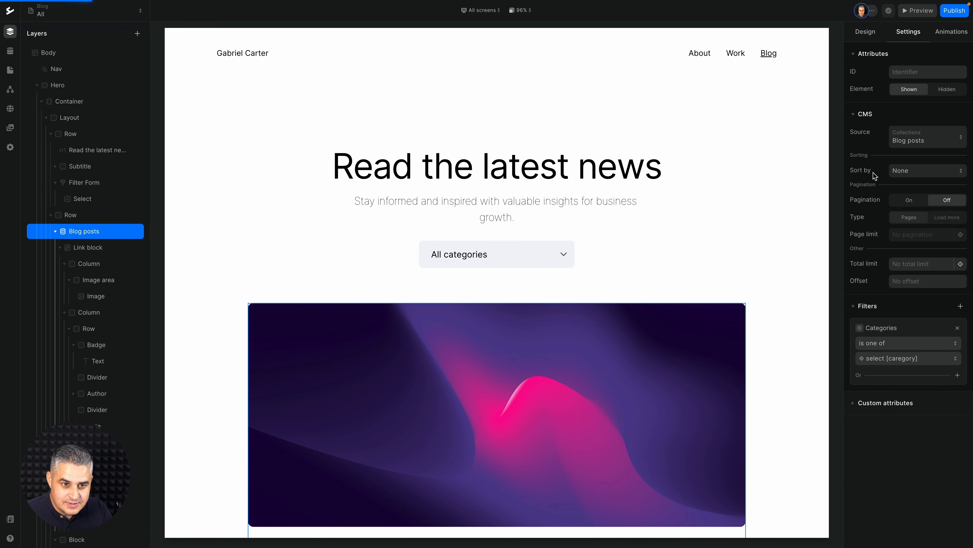
{"action": "left_click", "coordinate": [906, 267]}
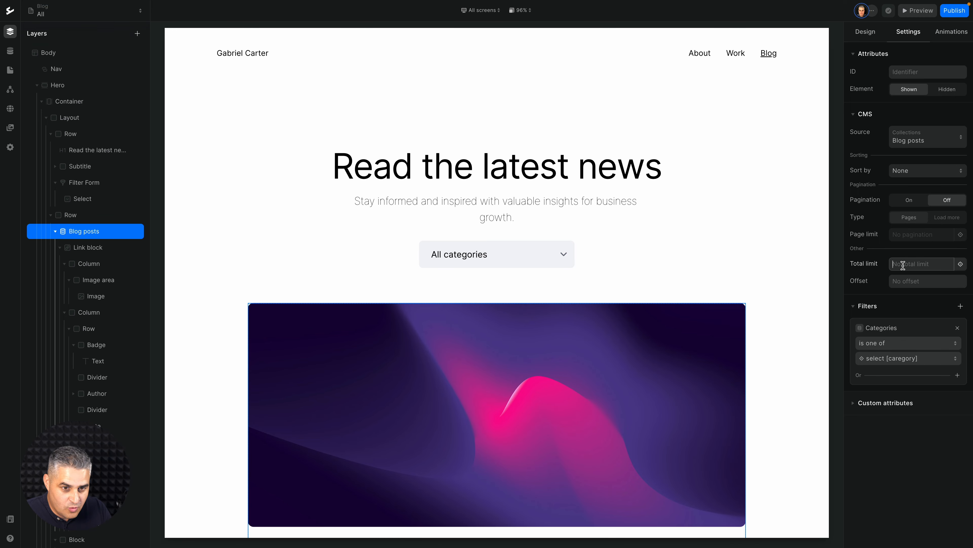
{"action": "type", "text": "1"}
Select the Block holding the smaller placeholder card below the featured post and set its CMS source to the Blog posts collection.
{"action": "scroll", "coordinate": [666, 234], "scroll_direction": "down", "scroll_amount": 10}
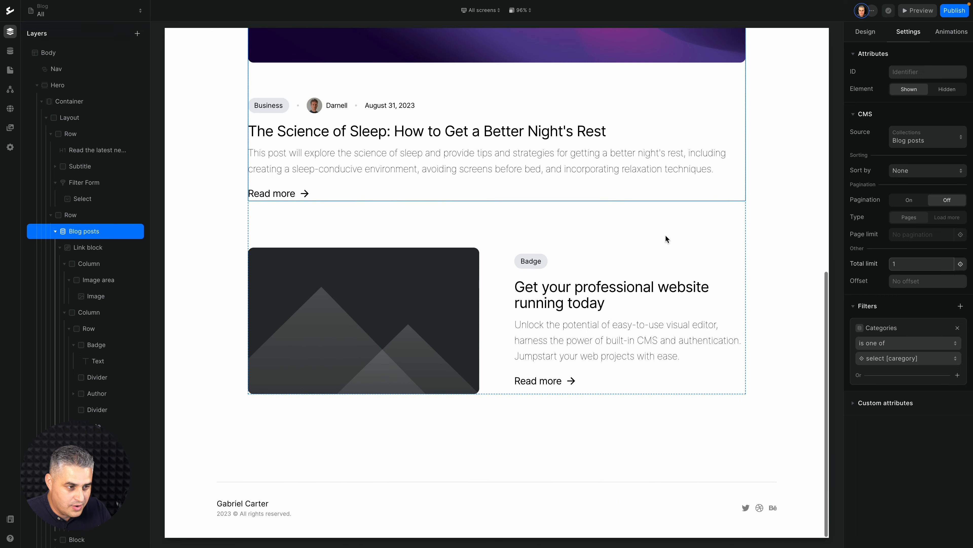
{"action": "left_click", "coordinate": [410, 306]}
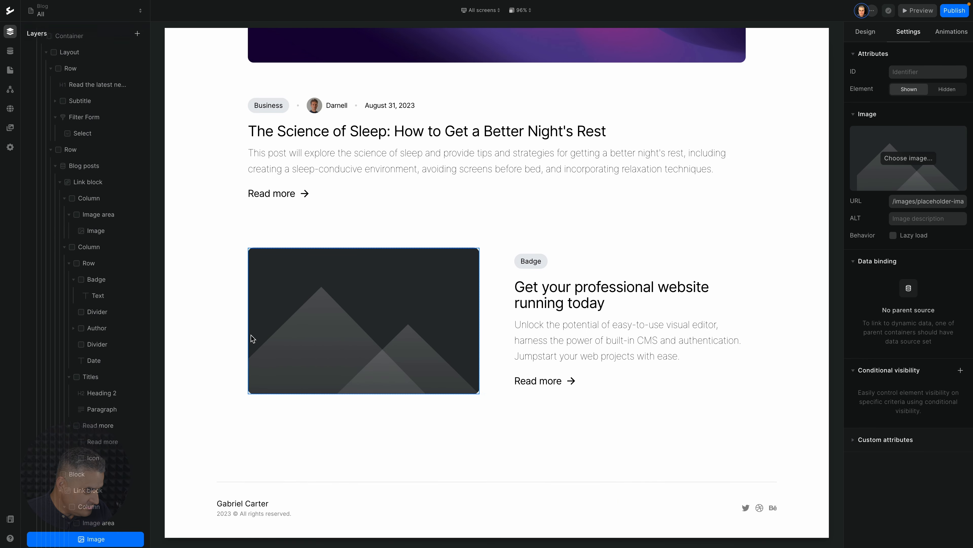
{"action": "left_click", "coordinate": [78, 475]}
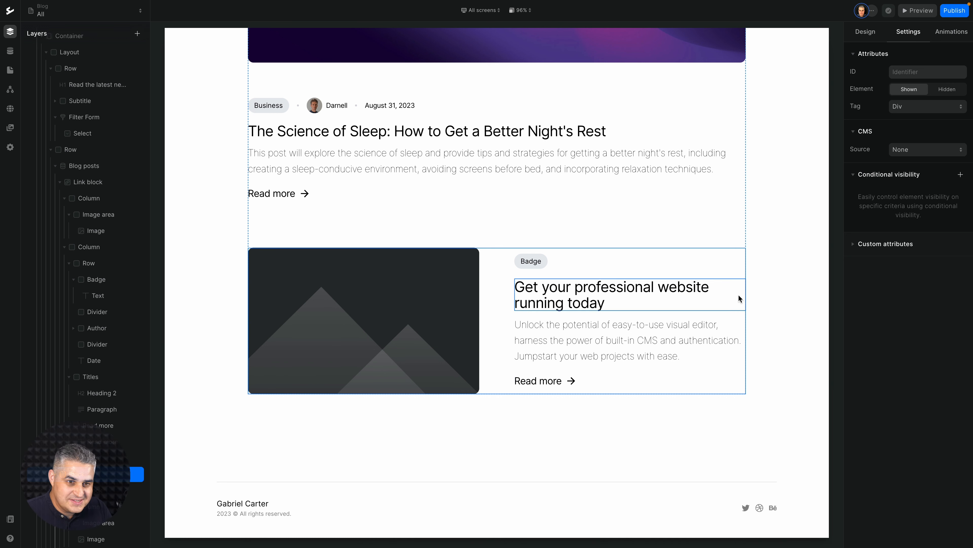
{"action": "left_click", "coordinate": [921, 151]}
{"action": "left_click", "coordinate": [915, 165]}
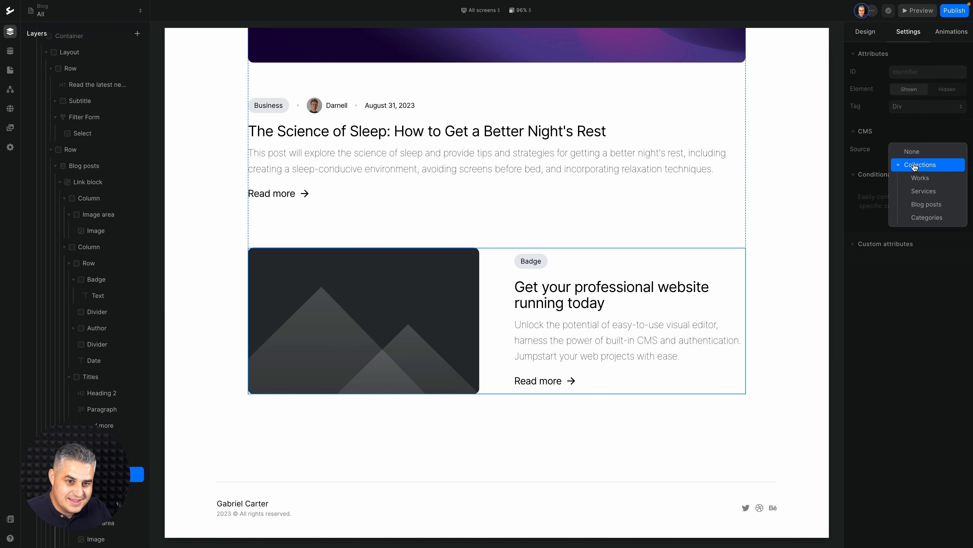
{"action": "left_click", "coordinate": [916, 205]}
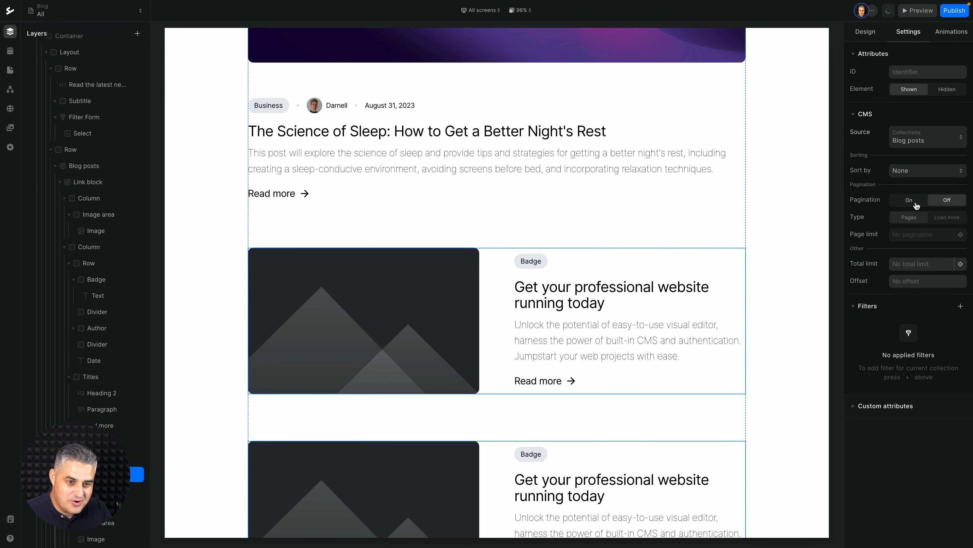
Bind the smaller card's Badge text to the name of the post's category.
{"action": "left_click", "coordinate": [533, 263]}
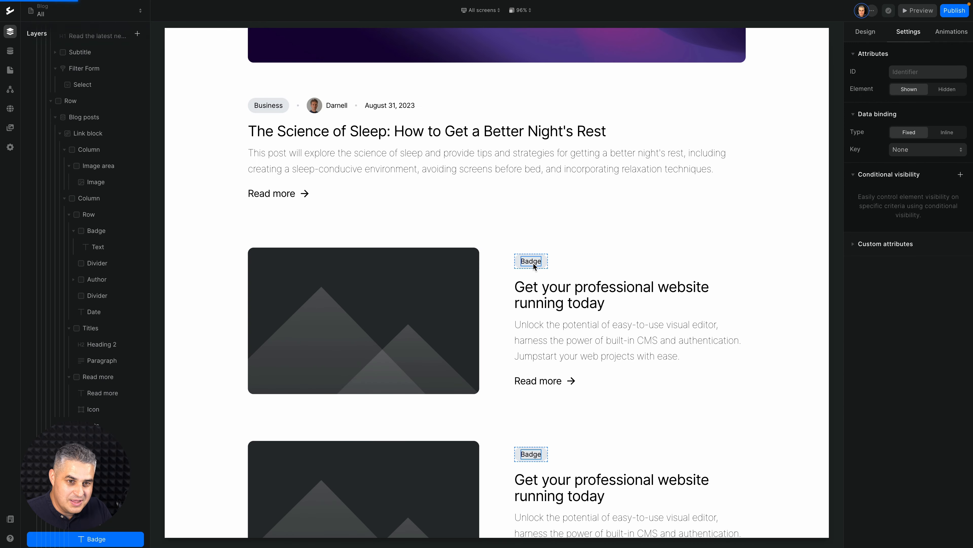
{"action": "left_click", "coordinate": [933, 152]}
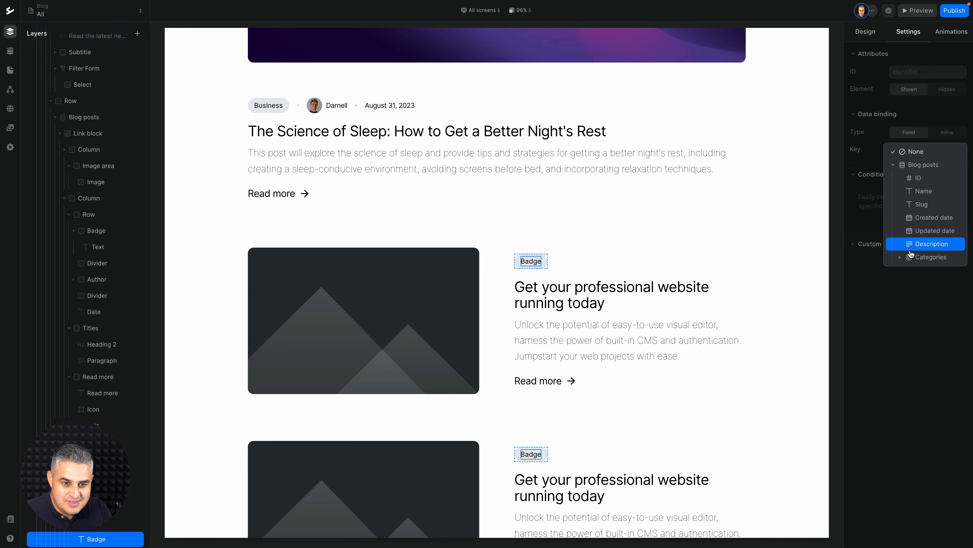
{"action": "left_click", "coordinate": [914, 258]}
{"action": "left_click", "coordinate": [915, 283]}
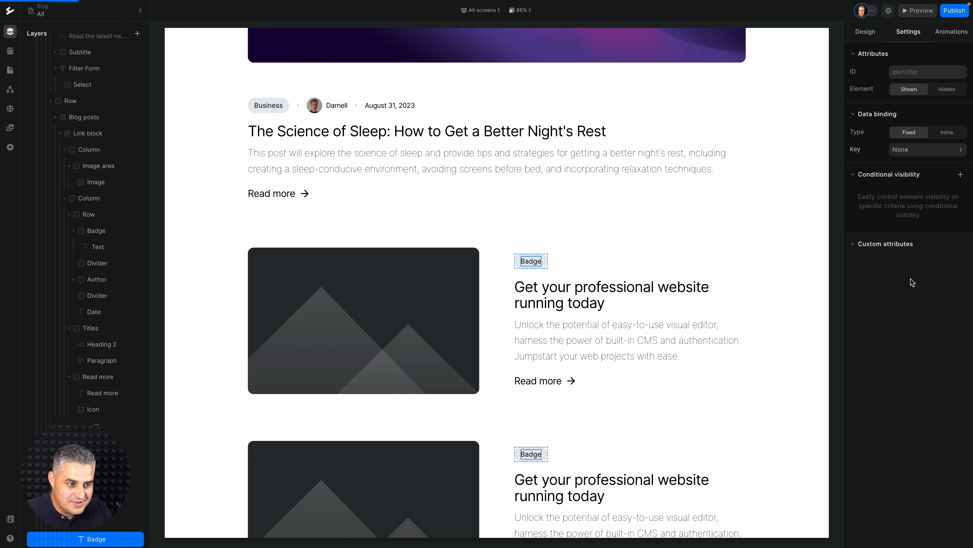
Bind the smaller card's heading to the Blog posts Name field and its paragraph to the Description field.
{"action": "left_click", "coordinate": [575, 288]}
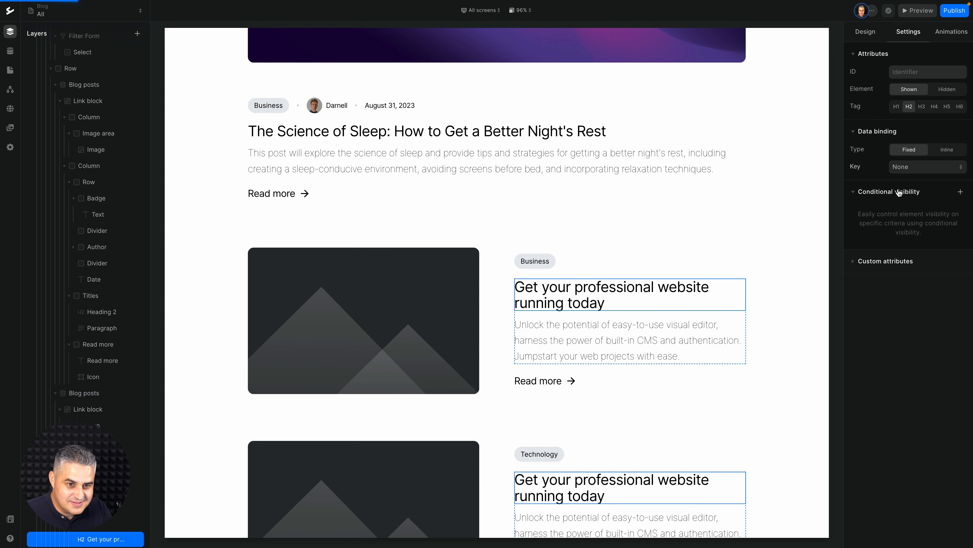
{"action": "left_click", "coordinate": [914, 166]}
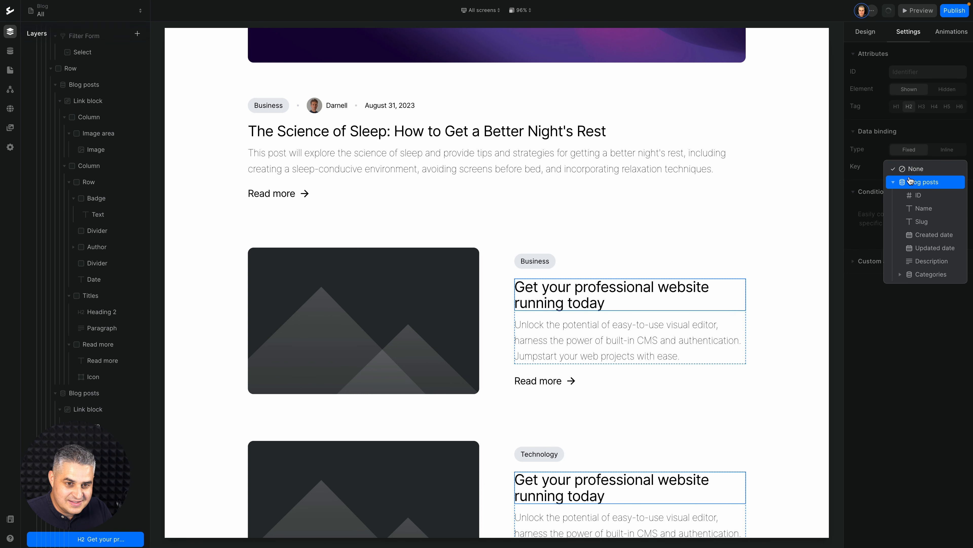
{"action": "left_click", "coordinate": [917, 209]}
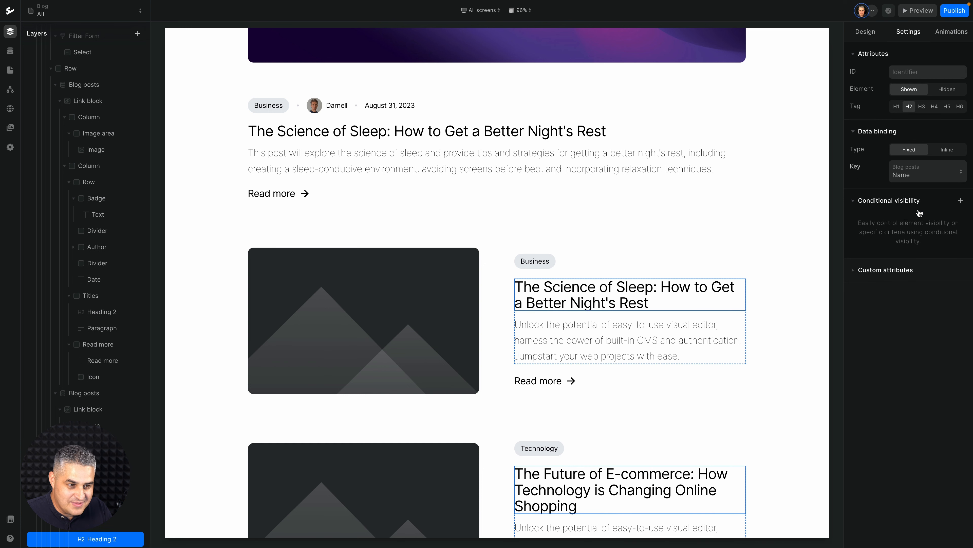
{"action": "left_click", "coordinate": [675, 334]}
{"action": "left_click", "coordinate": [920, 150]}
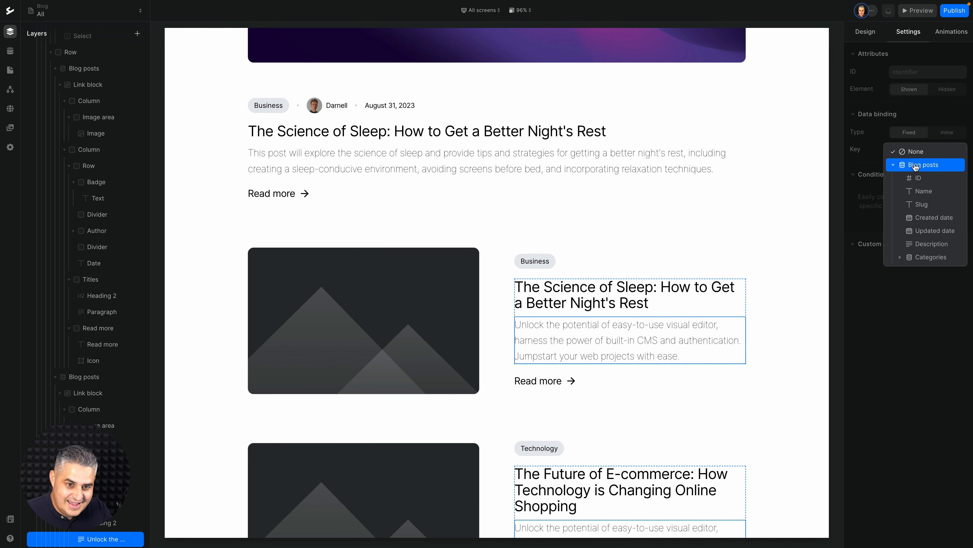
{"action": "left_click", "coordinate": [922, 244]}
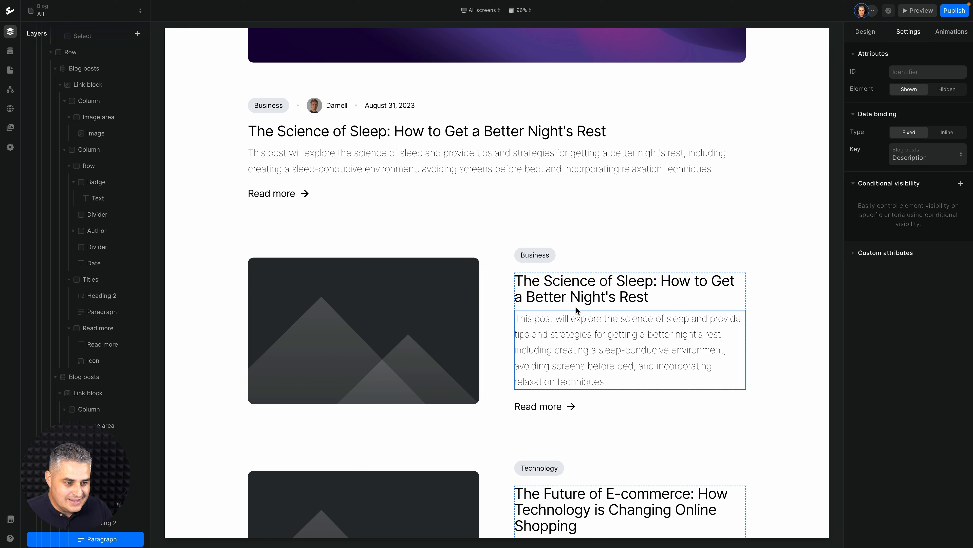
Bind the smaller card's placeholder image to the Image field of Blog posts.
{"action": "left_click", "coordinate": [431, 320]}
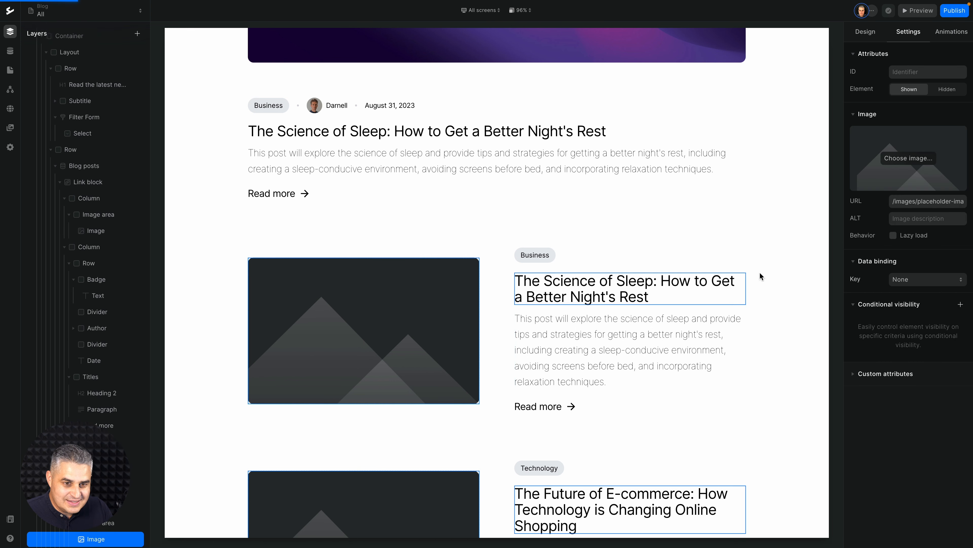
{"action": "left_click", "coordinate": [910, 276]}
{"action": "key", "text": "Escape"}
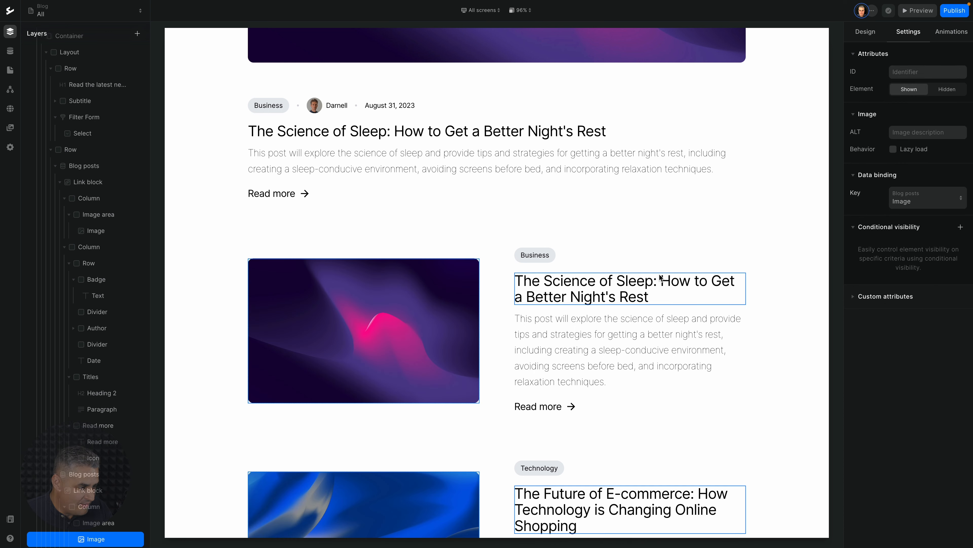
Link the smaller card's link block to the Blog Post page, using Current collection as its data.
{"action": "left_click", "coordinate": [128, 490]}
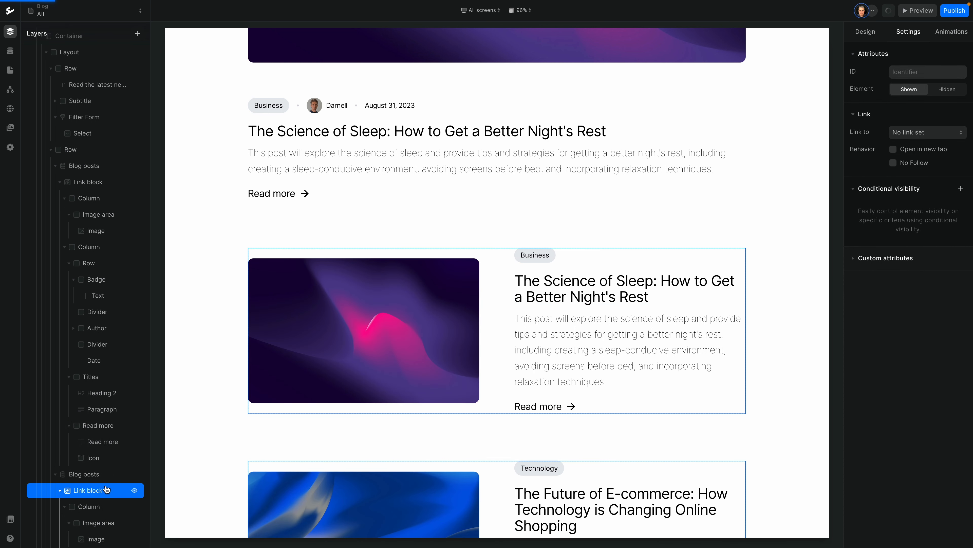
{"action": "left_click", "coordinate": [904, 135]}
{"action": "left_click", "coordinate": [886, 152]}
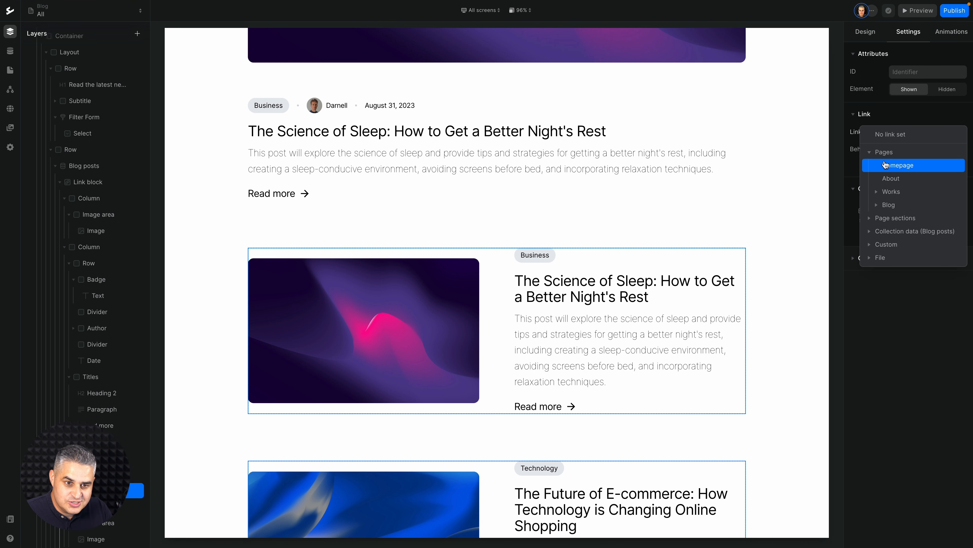
{"action": "left_click", "coordinate": [888, 204]}
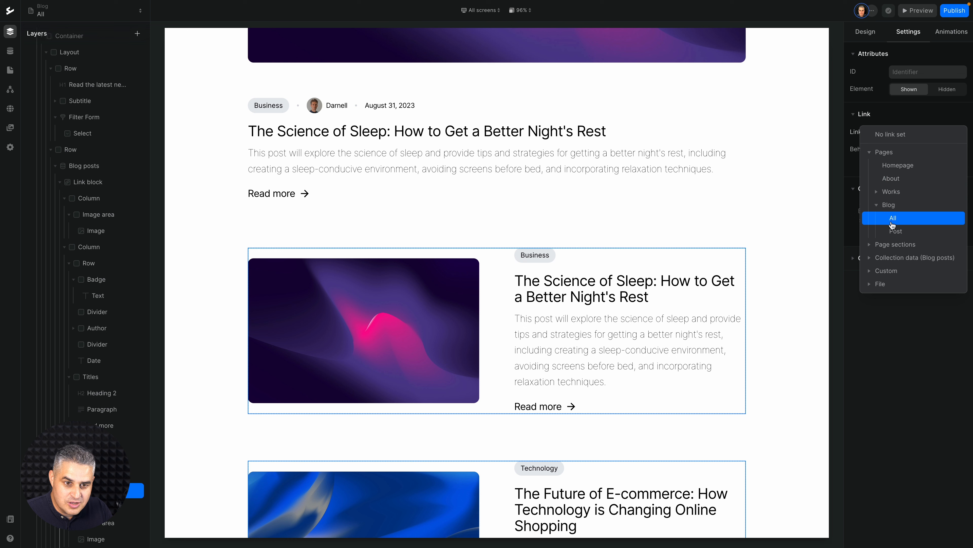
{"action": "left_click", "coordinate": [894, 232]}
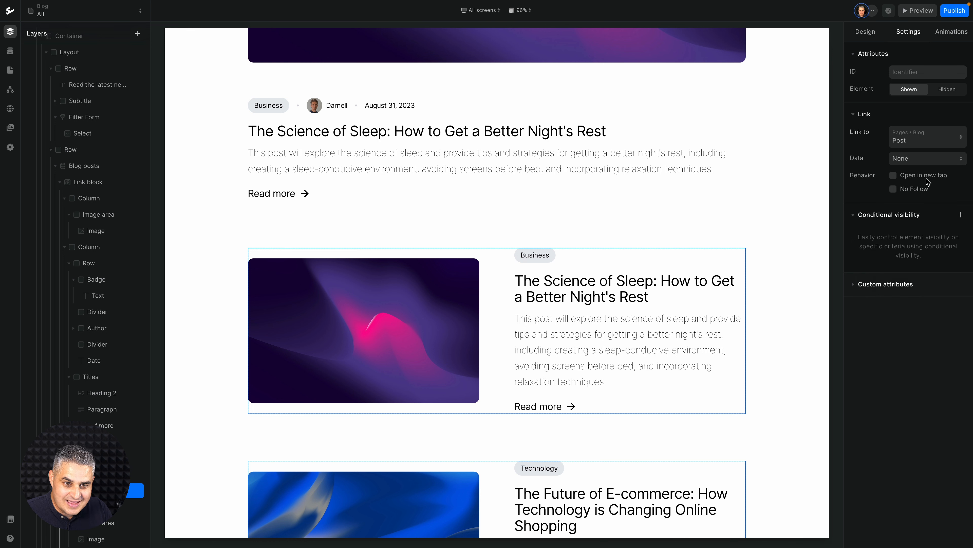
{"action": "left_click", "coordinate": [901, 159]}
{"action": "left_click", "coordinate": [898, 182]}
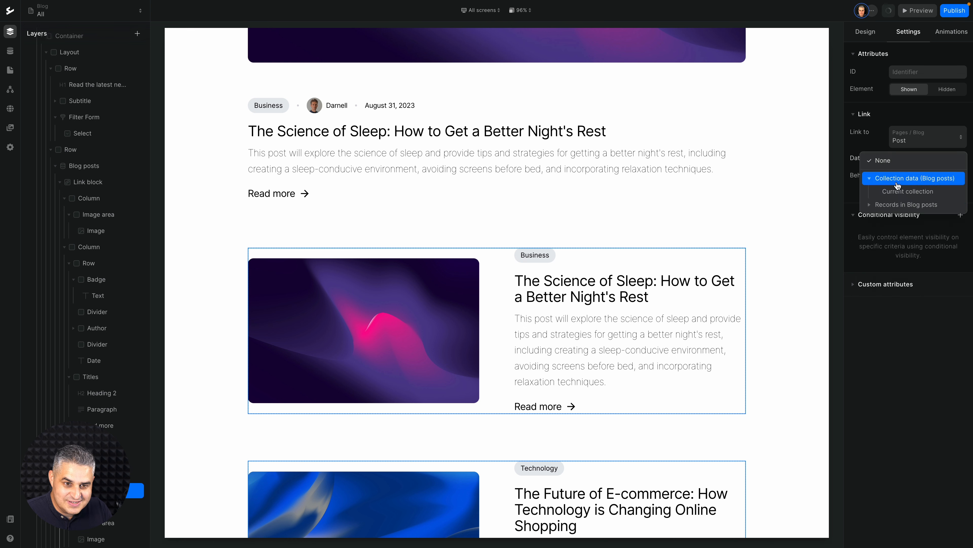
{"action": "left_click", "coordinate": [896, 191]}
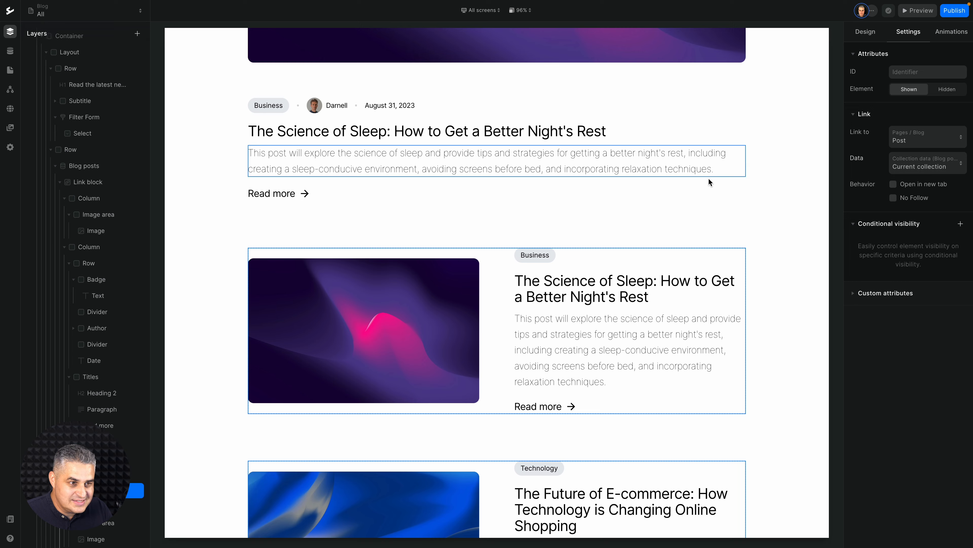
Set an offset of 1 on the second Blog posts collection so its smaller cards skip the featured post.
{"action": "scroll", "coordinate": [711, 181], "scroll_direction": "up", "scroll_amount": 10}
{"action": "scroll", "coordinate": [480, 303], "scroll_direction": "down", "scroll_amount": 10}
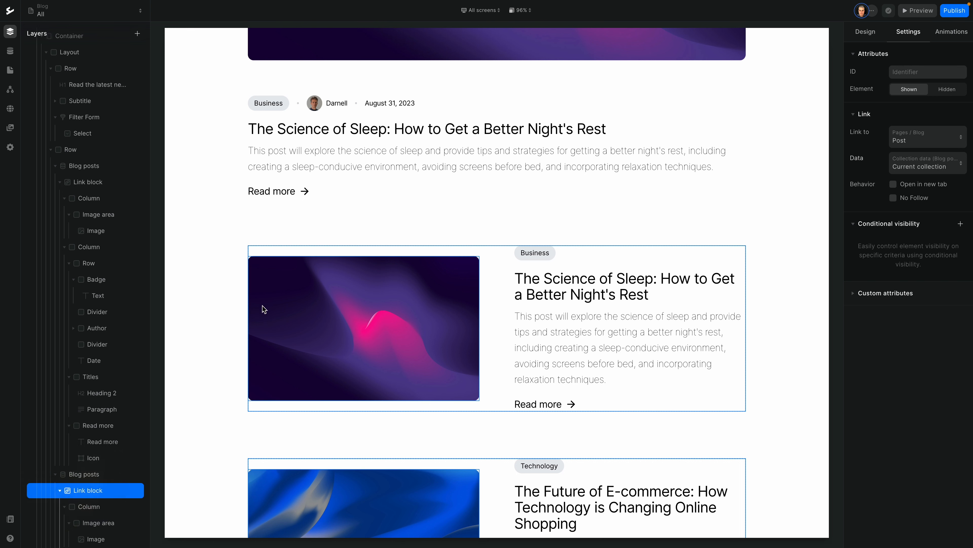
{"action": "left_click", "coordinate": [82, 475]}
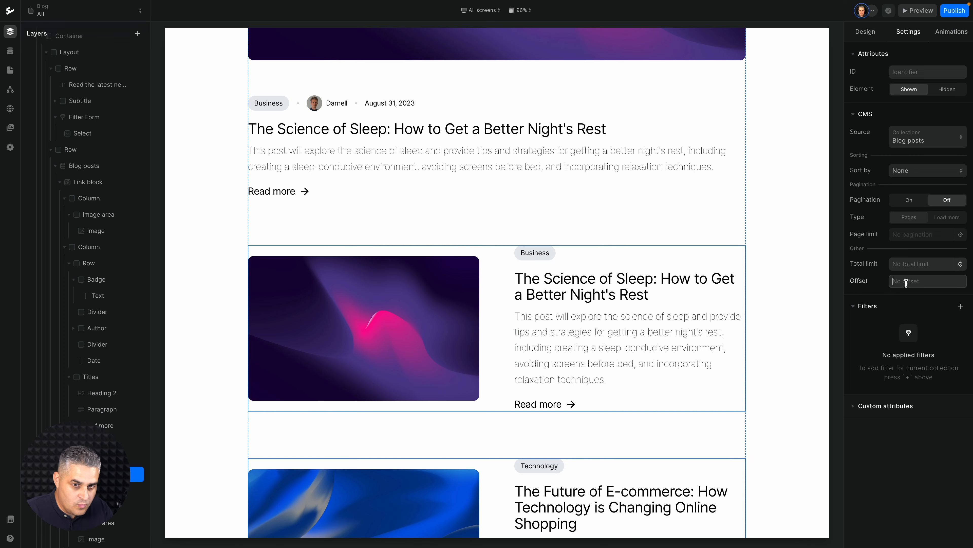
{"action": "type", "text": "1"}
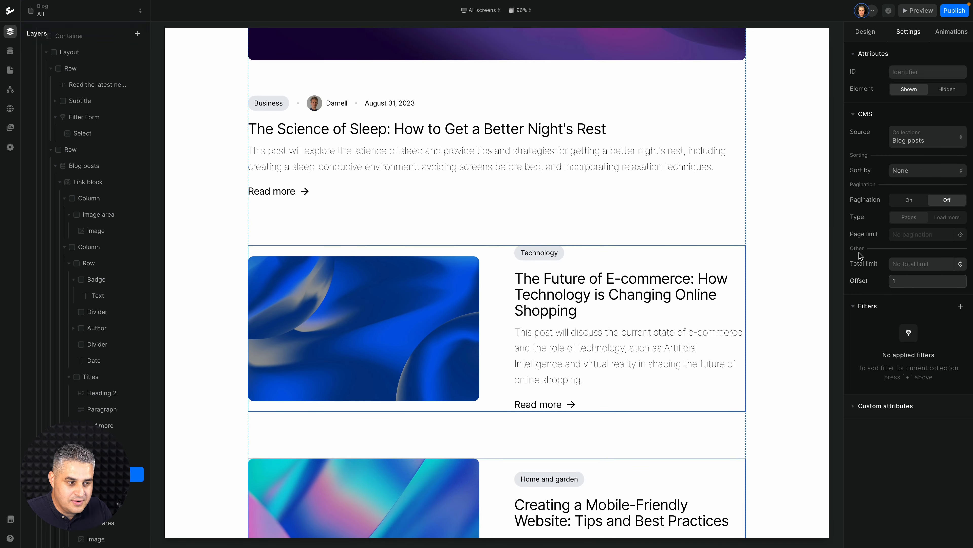
{"action": "scroll", "coordinate": [764, 238], "scroll_direction": "up", "scroll_amount": 5}
{"action": "scroll", "coordinate": [763, 238], "scroll_direction": "down", "scroll_amount": 3}
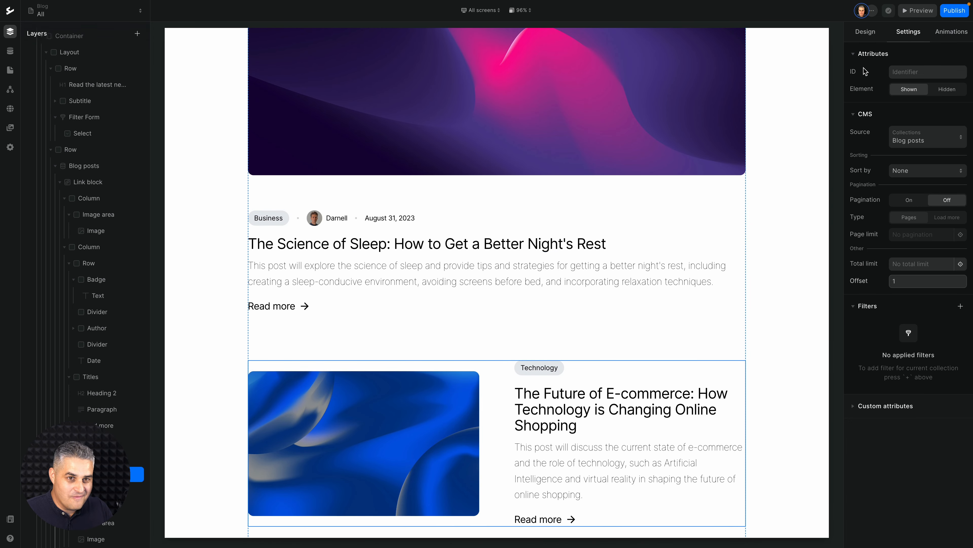
Preview the blog page, checking the category filter's options, the featured post and the smaller post cards, and return to the editor.
{"action": "left_click", "coordinate": [918, 11]}
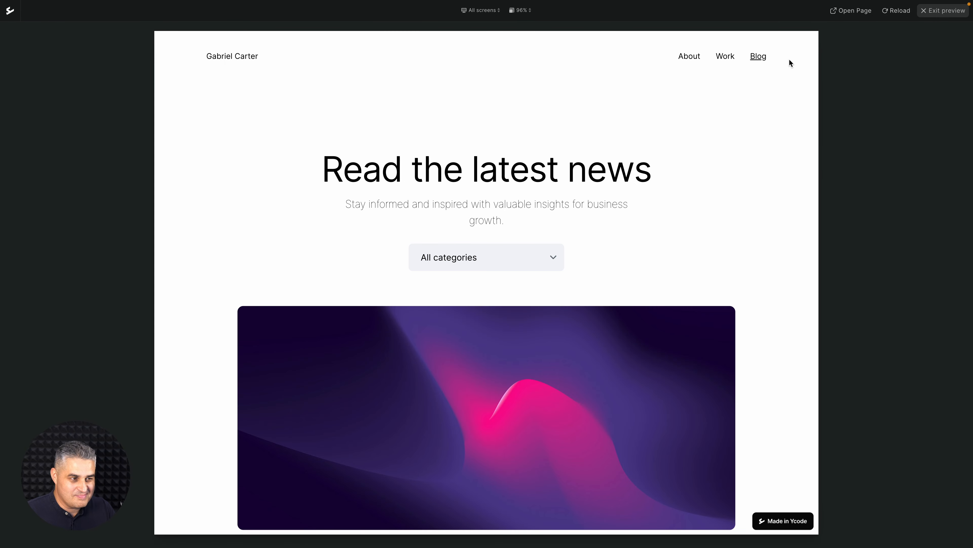
{"action": "scroll", "coordinate": [773, 85], "scroll_direction": "down", "scroll_amount": 4}
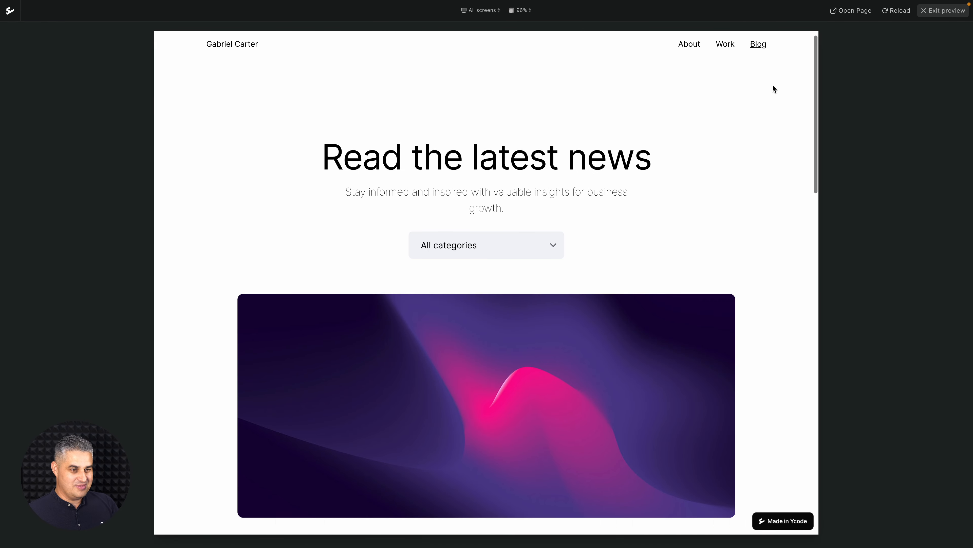
{"action": "scroll", "coordinate": [773, 86], "scroll_direction": "up", "scroll_amount": 4}
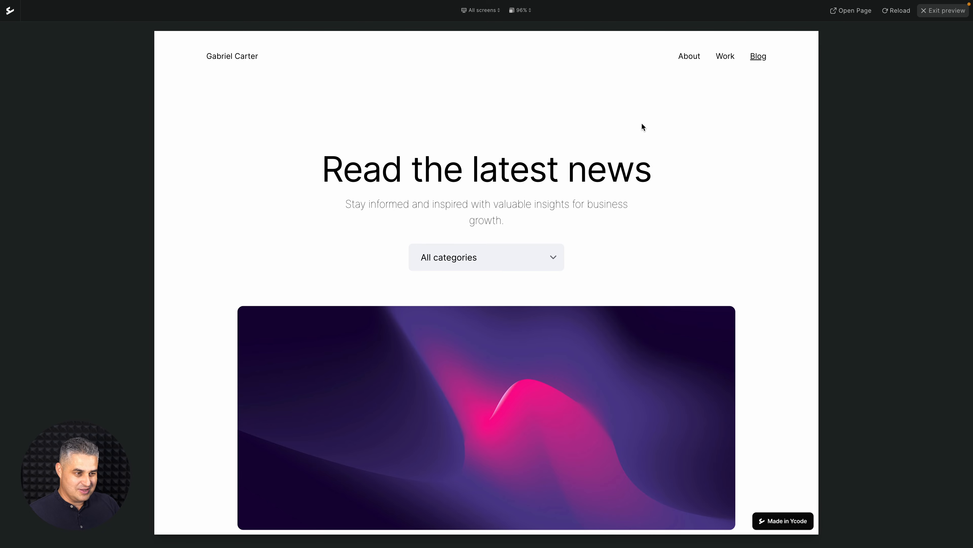
{"action": "left_click", "coordinate": [534, 264]}
{"action": "left_click", "coordinate": [734, 226]}
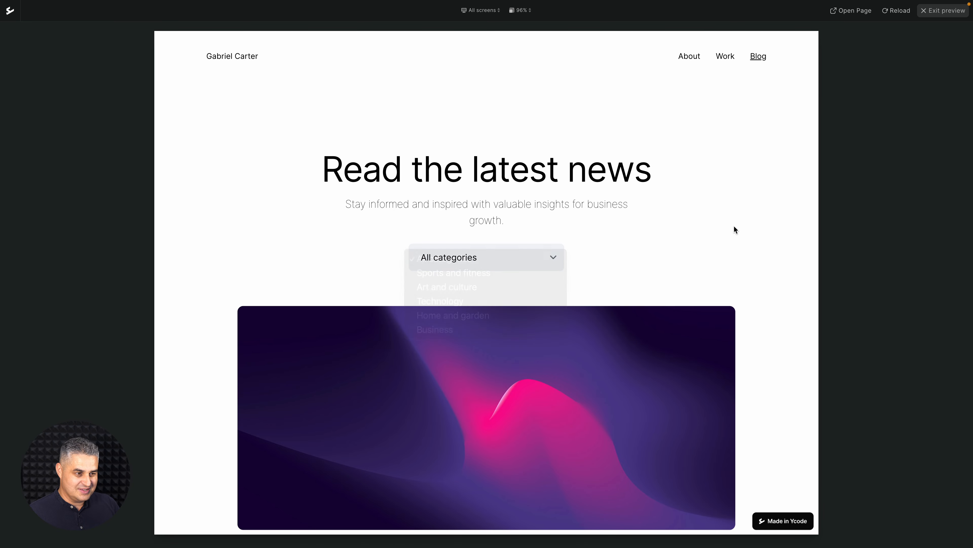
{"action": "scroll", "coordinate": [736, 230], "scroll_direction": "down", "scroll_amount": 1}
{"action": "scroll", "coordinate": [738, 232], "scroll_direction": "down", "scroll_amount": 4}
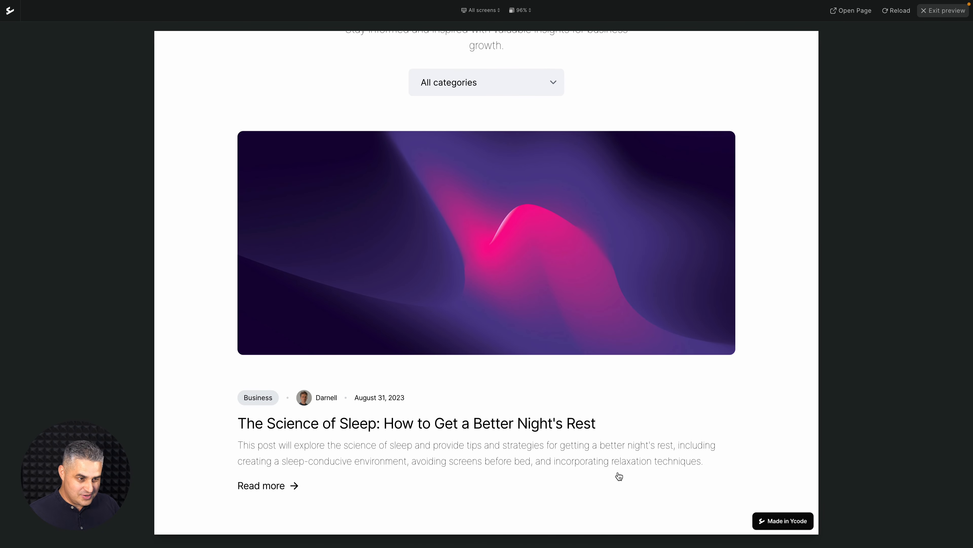
{"action": "scroll", "coordinate": [563, 399], "scroll_direction": "down", "scroll_amount": 9}
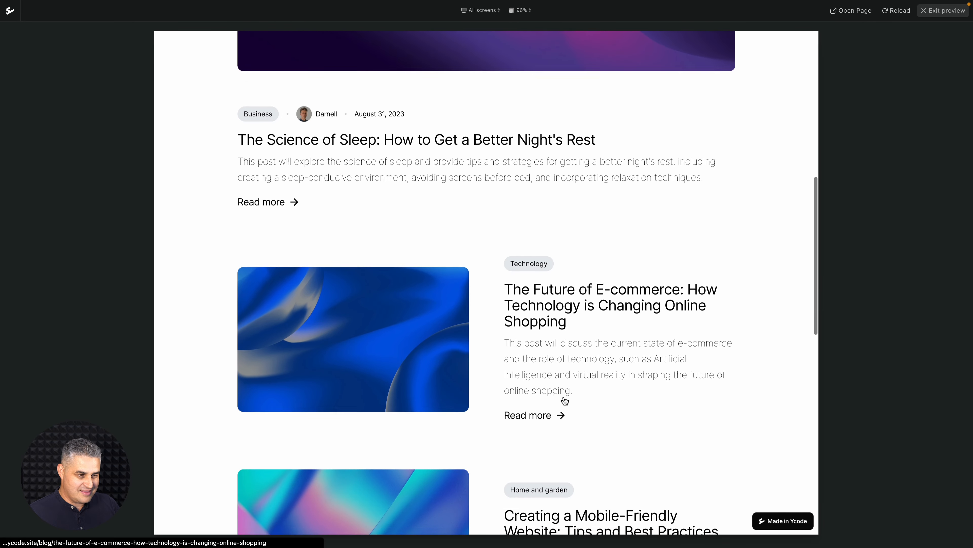
{"action": "scroll", "coordinate": [565, 401], "scroll_direction": "down", "scroll_amount": 16}
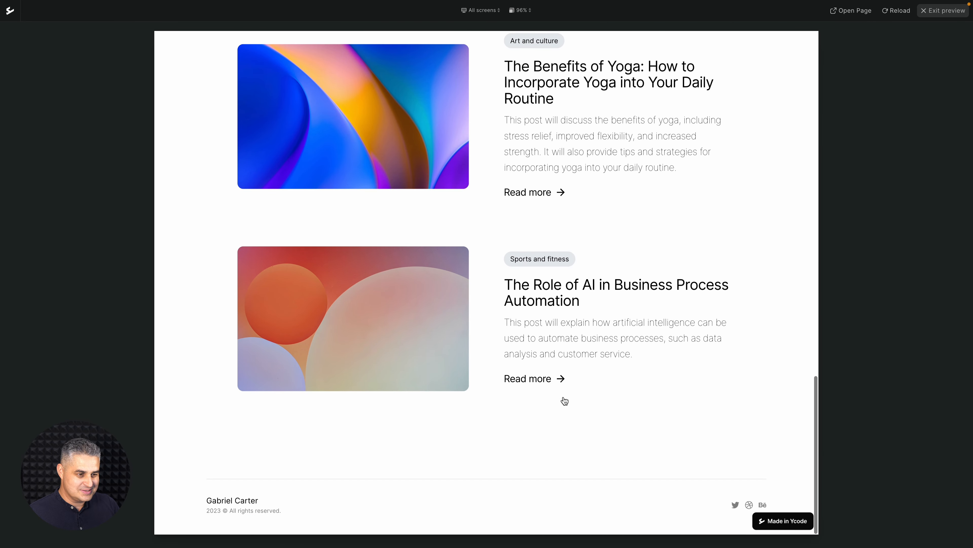
{"action": "scroll", "coordinate": [565, 401], "scroll_direction": "up", "scroll_amount": 20}
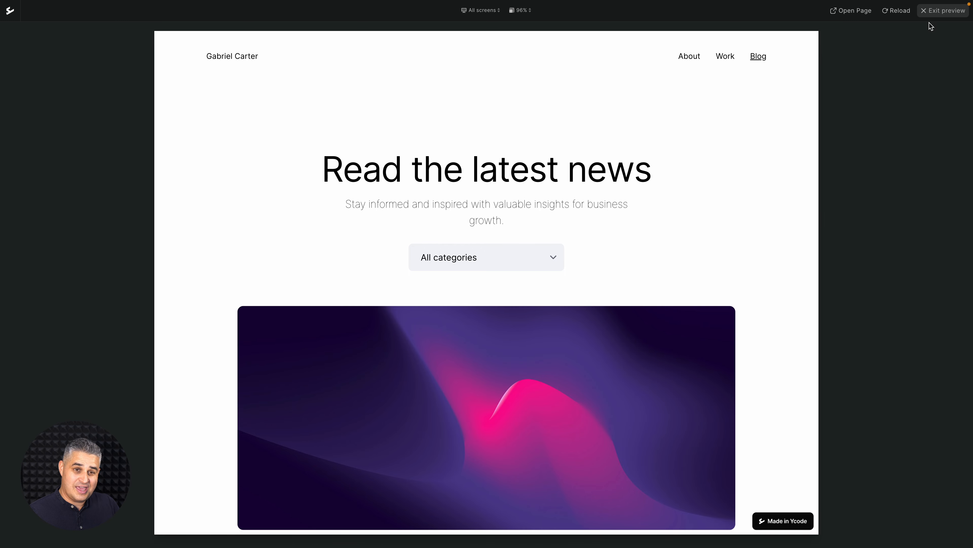
{"action": "left_click", "coordinate": [935, 15]}
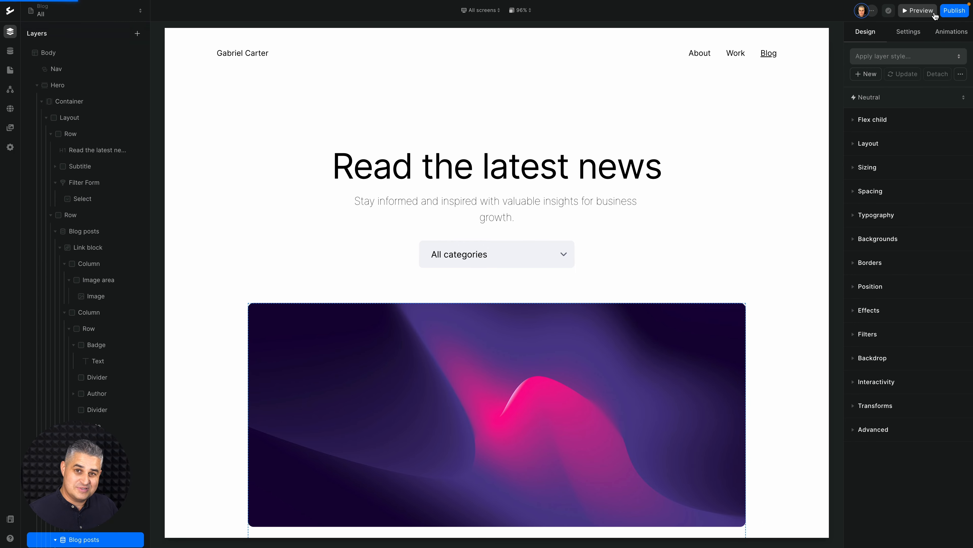